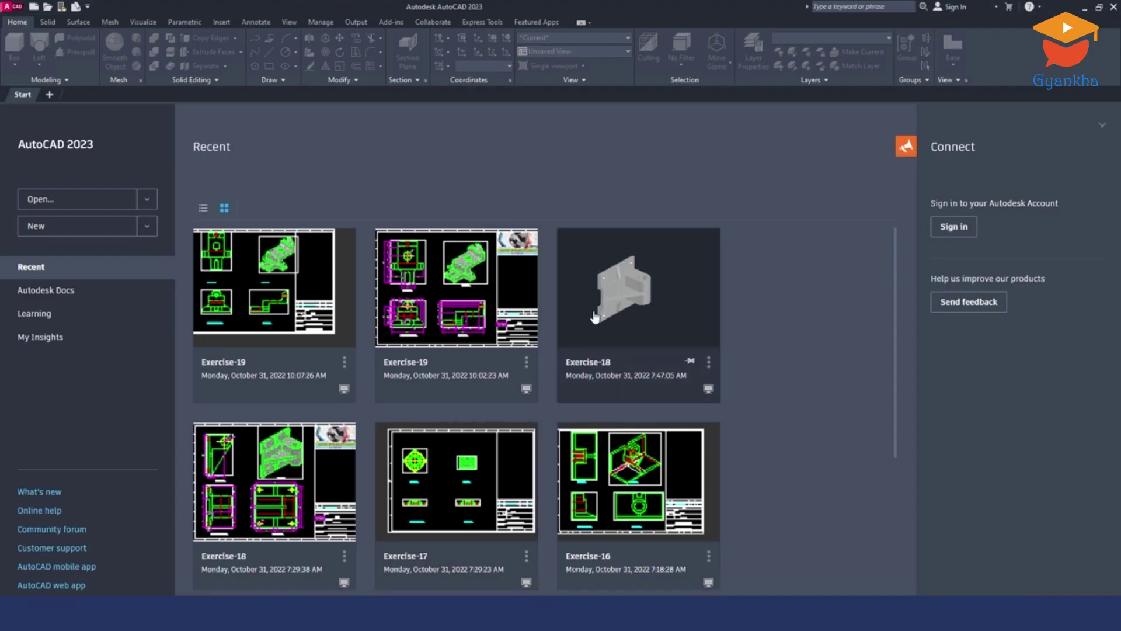
Create a new drawing from the 3D Practice.dwt template.
click(34, 7)
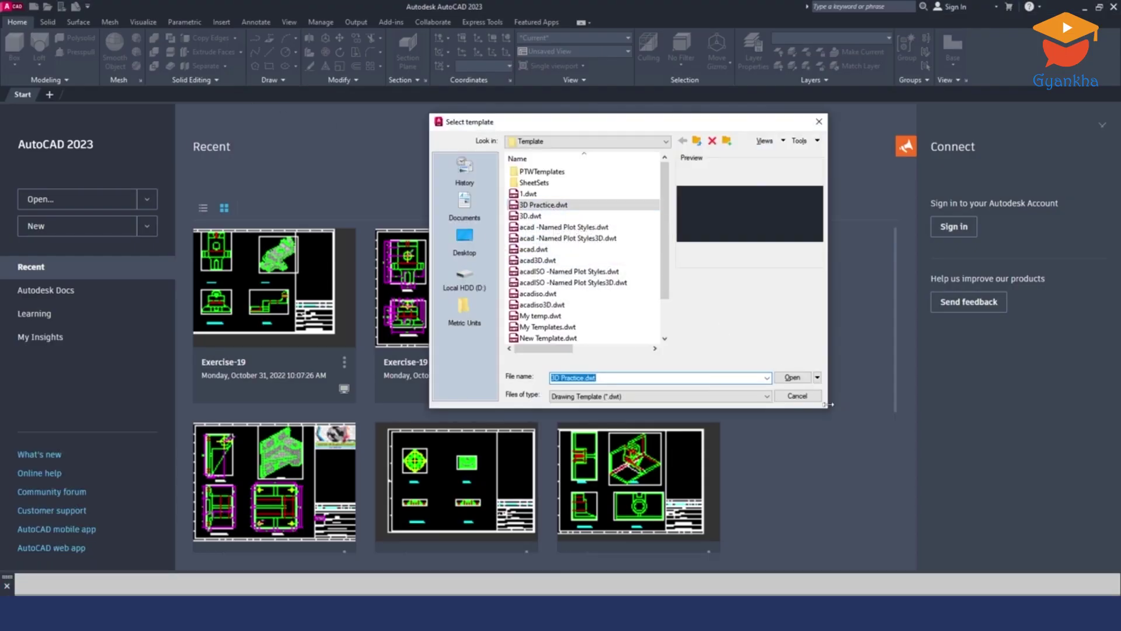
click(791, 377)
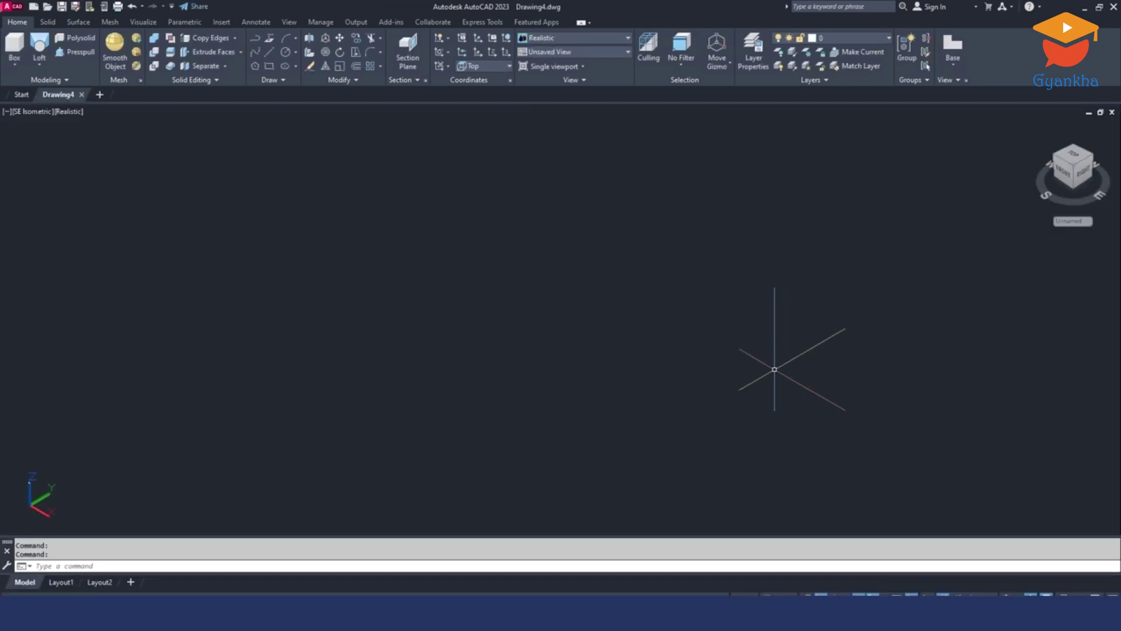
Draw a straight line 80 long in the positive X direction as the base of the triangular plate.
click(268, 52)
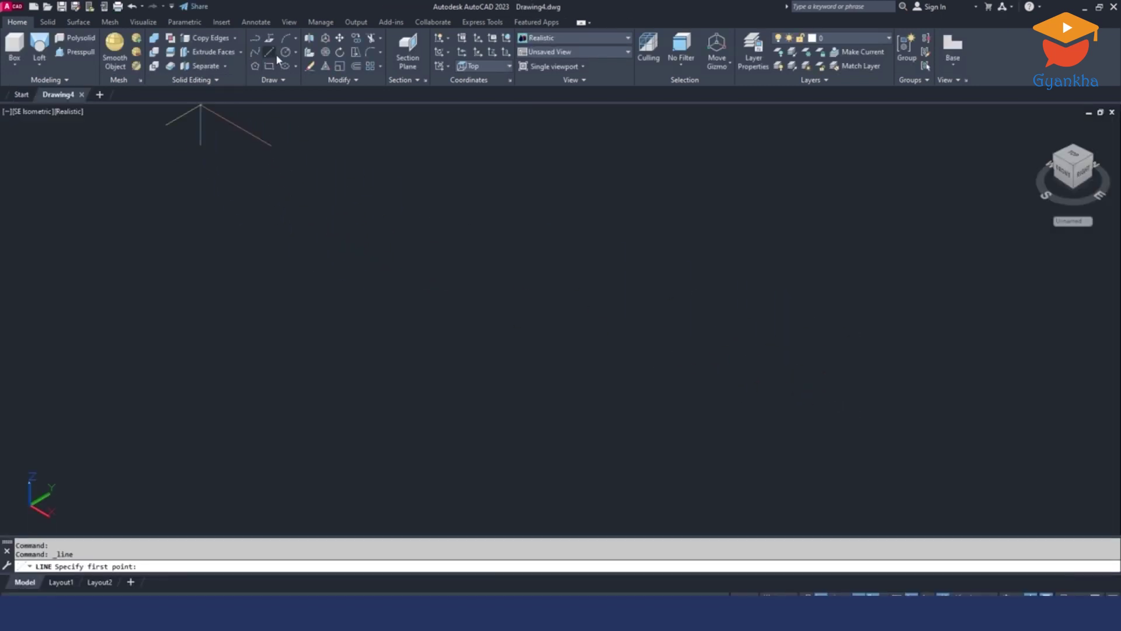
click(406, 295)
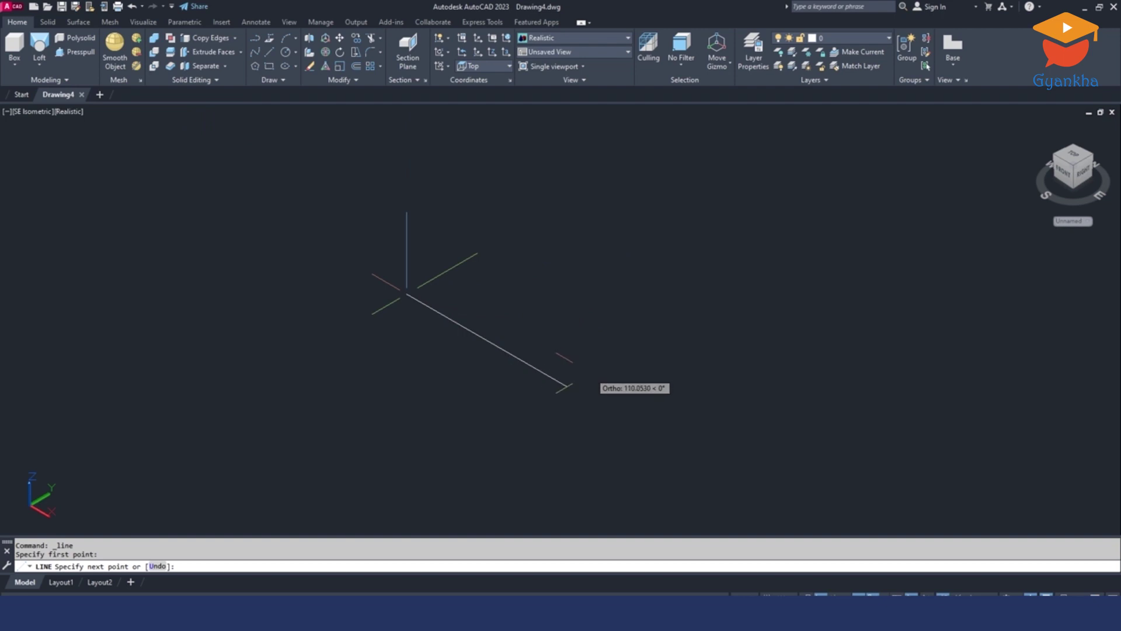
click(549, 613)
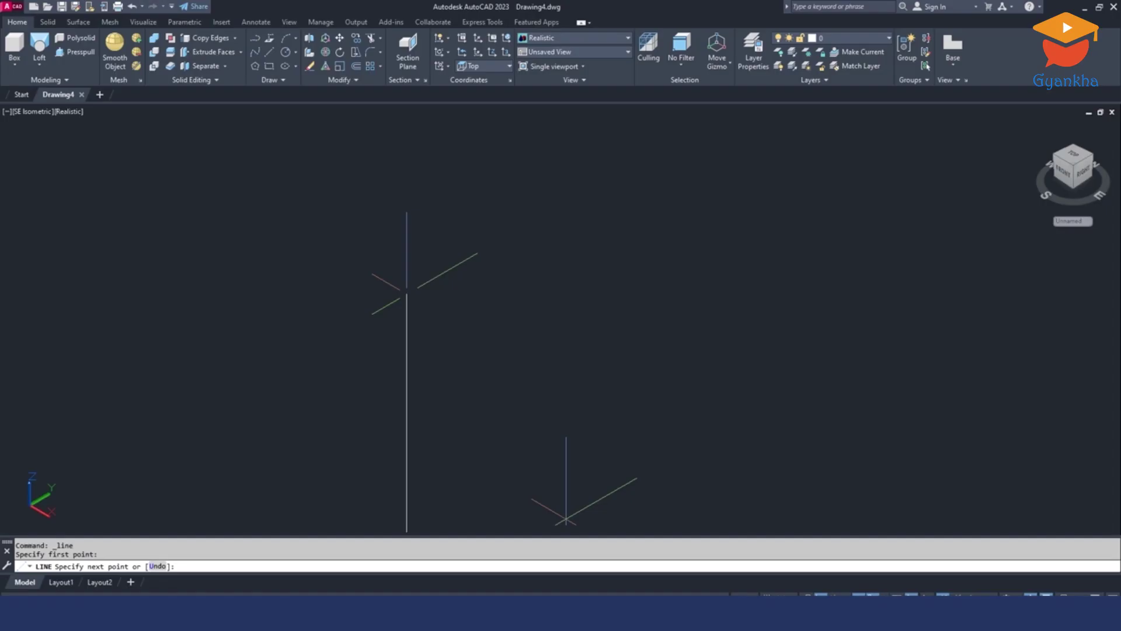
click(253, 612)
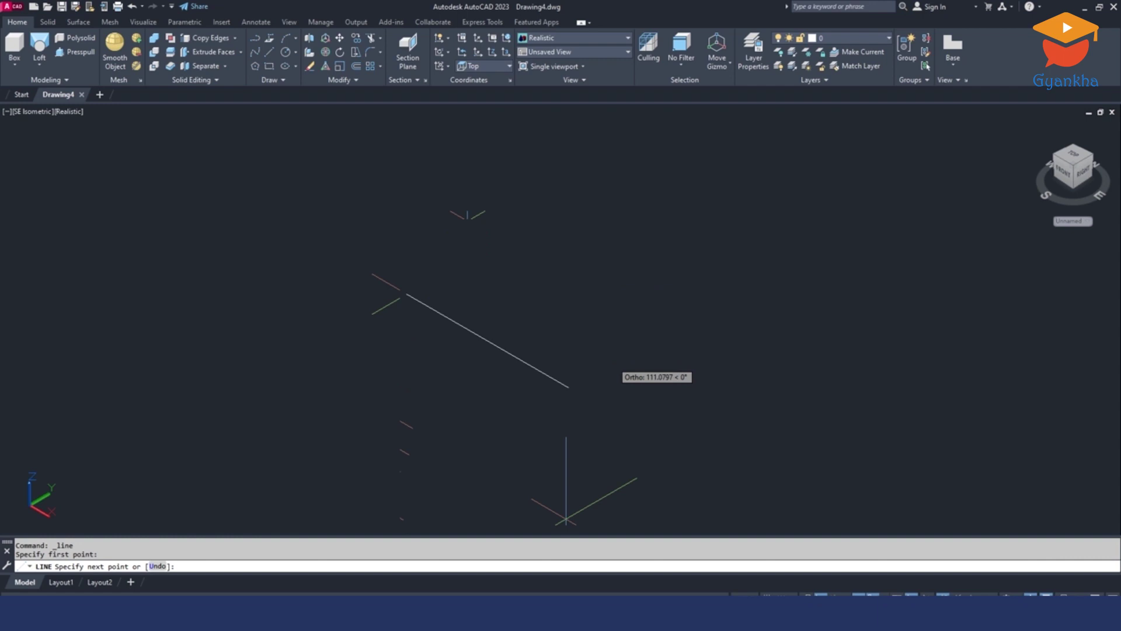
text(80)
key(Return)
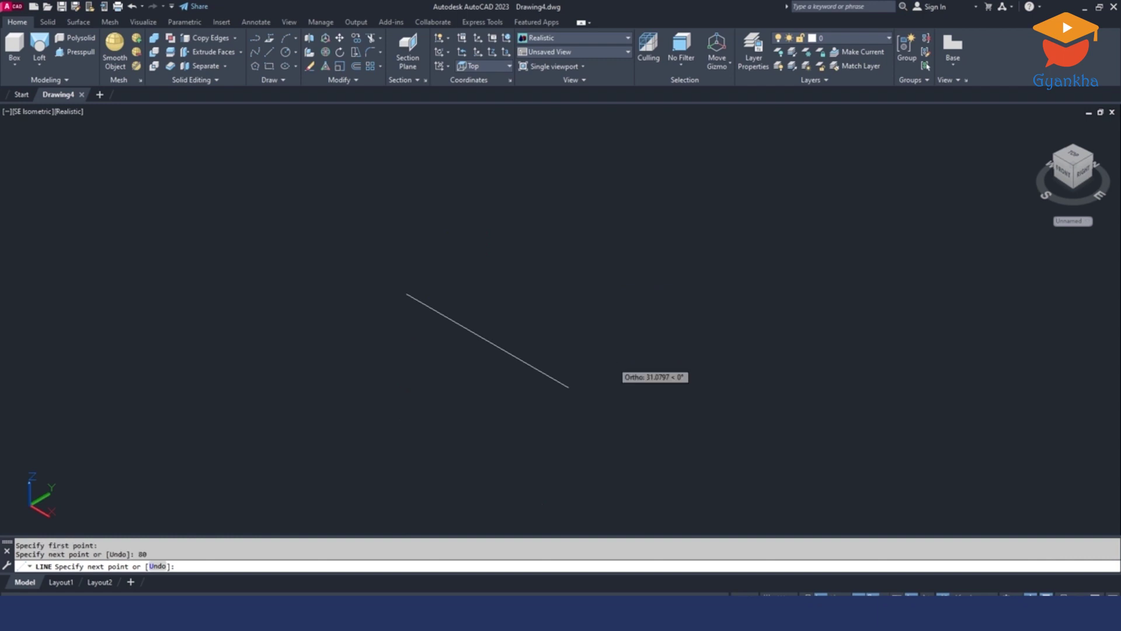
key(Escape)
Draw a line 90 long from the midpoint of the 80 line, perpendicular to it in the negative Y direction.
click(270, 52)
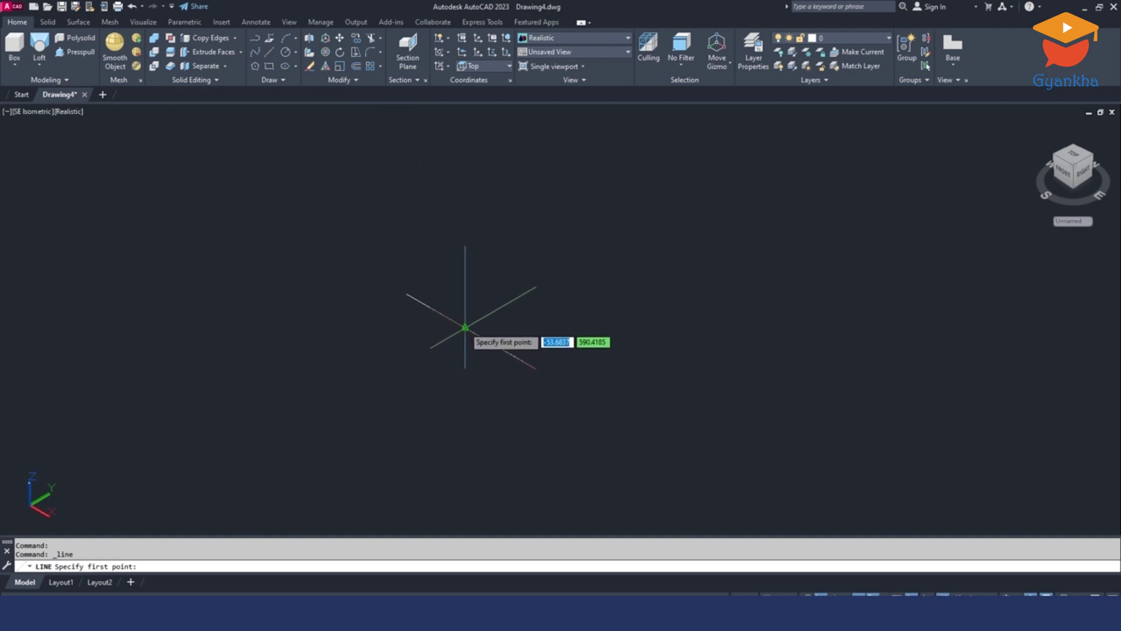
click(465, 327)
text(9)
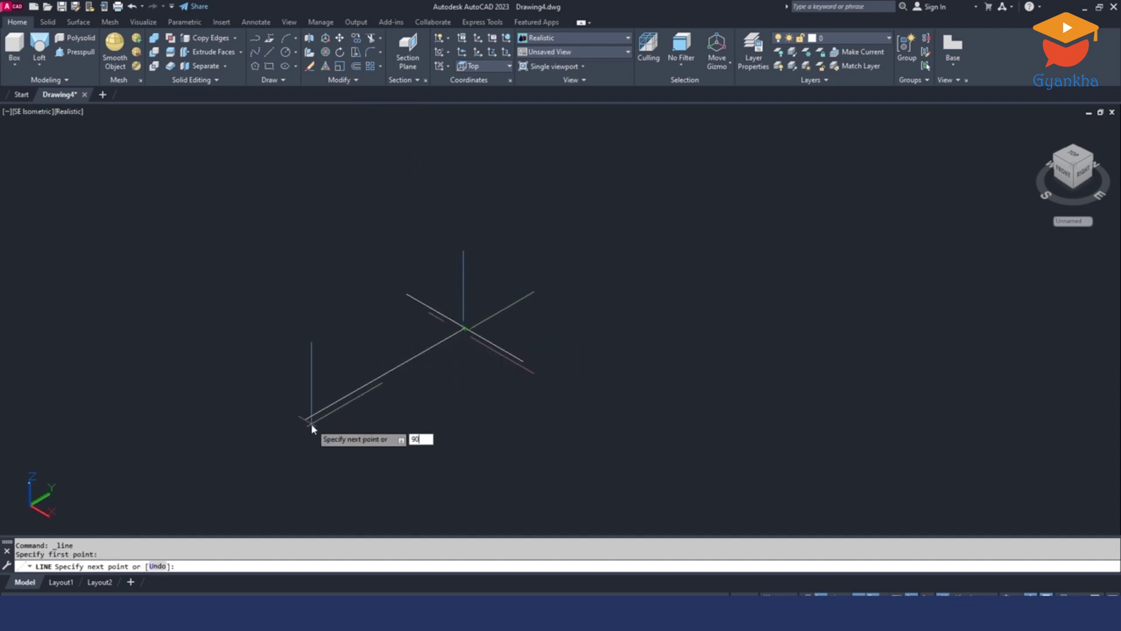
text(0)
key(Return)
key(Escape)
key(Escape)
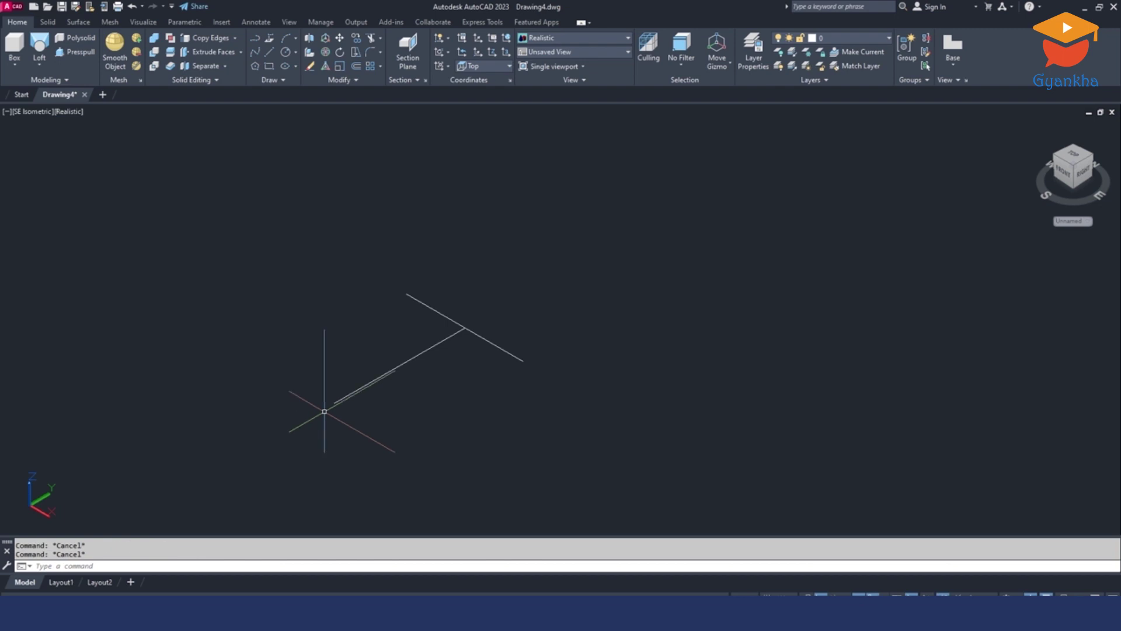
Draw a polyline triangle through the free end of the 90 line and both ends of the 80 line.
click(255, 39)
click(334, 403)
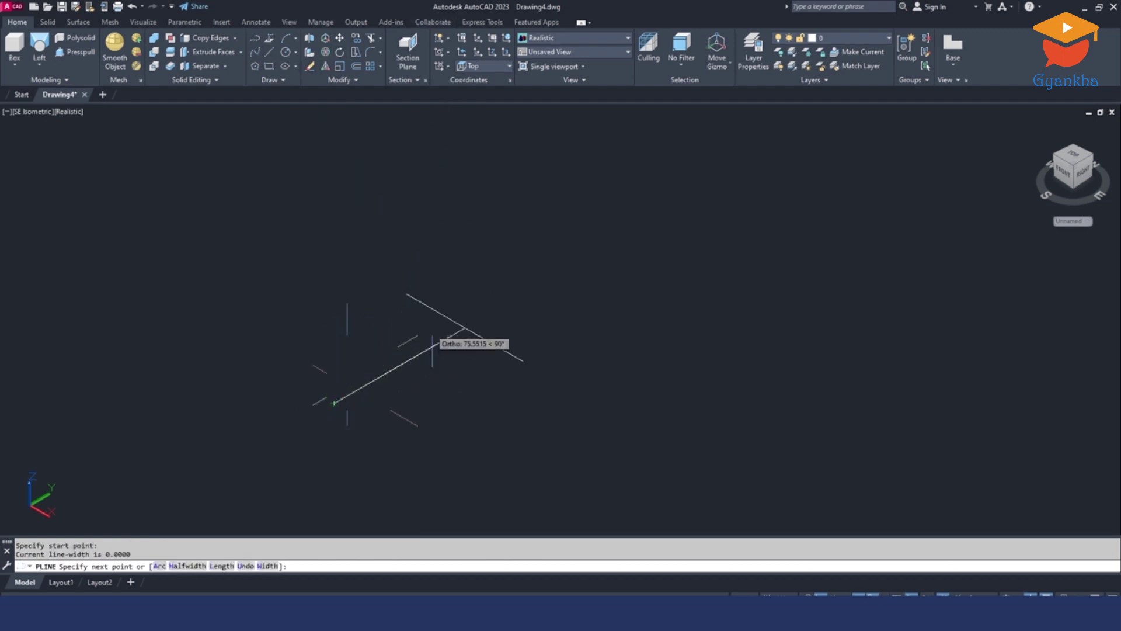
click(407, 294)
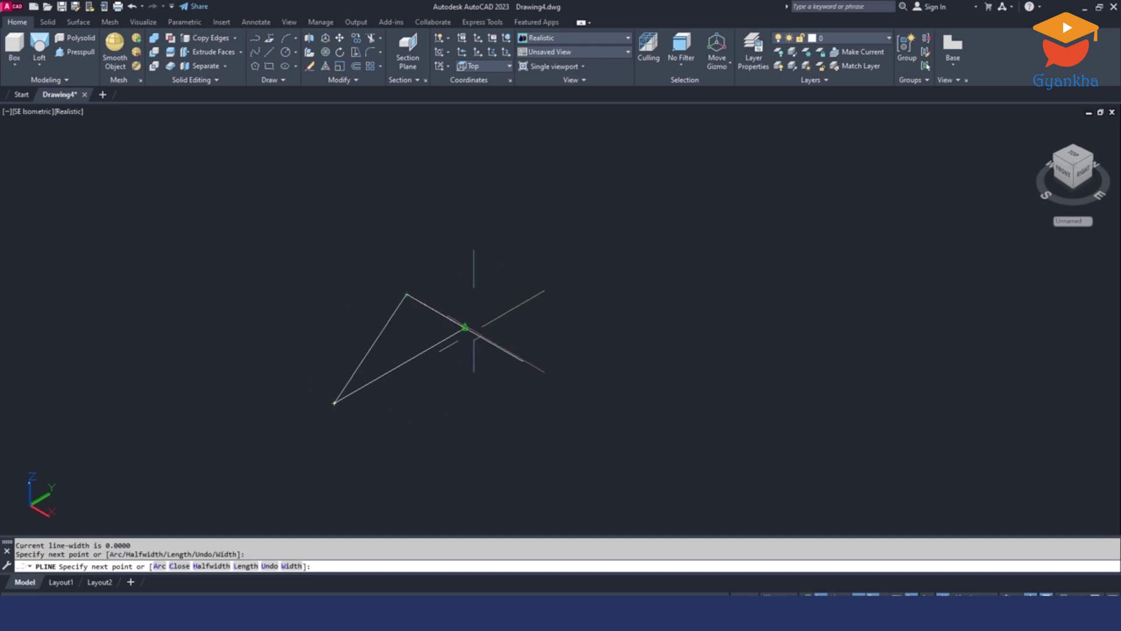
click(523, 361)
click(334, 403)
key(Escape)
key(Escape)
Erase the original 80 line lying underneath the polyline triangle's edge.
click(360, 246)
click(654, 387)
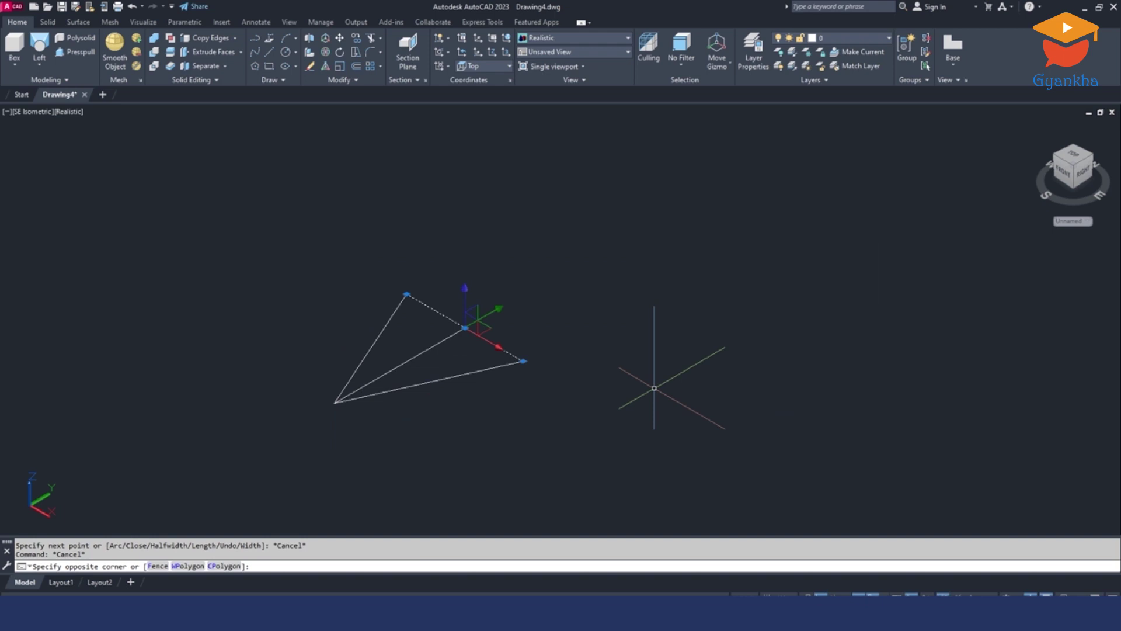
key(Delete)
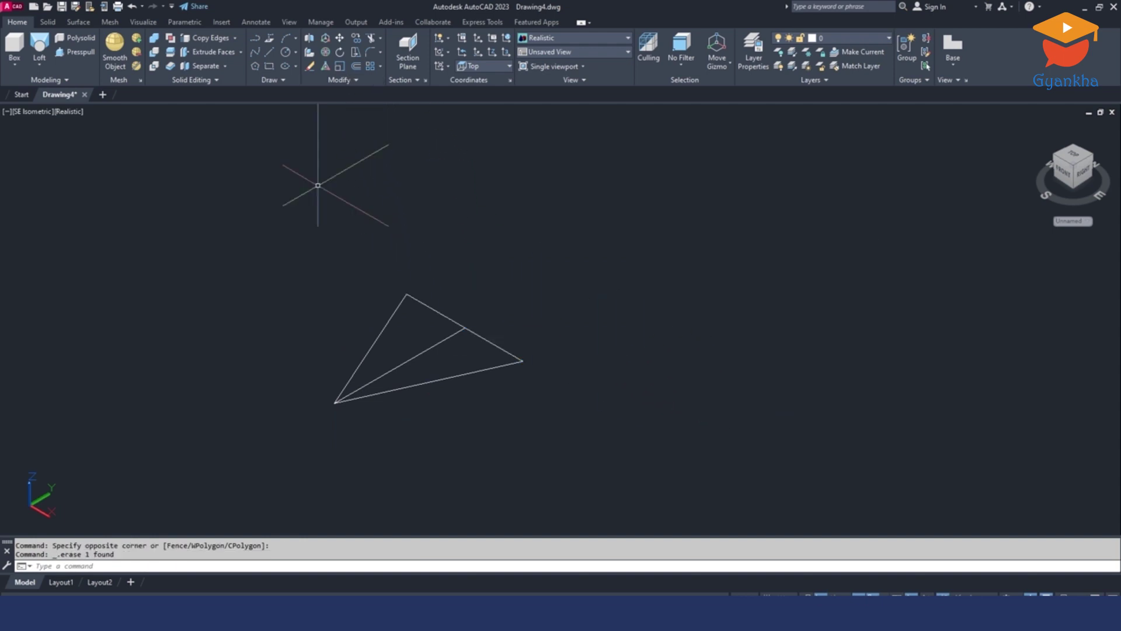
Check the base dimensions in PRACTICE EXERCISE-20.pdf and offset the polyline triangle outward by 20.
click(409, 616)
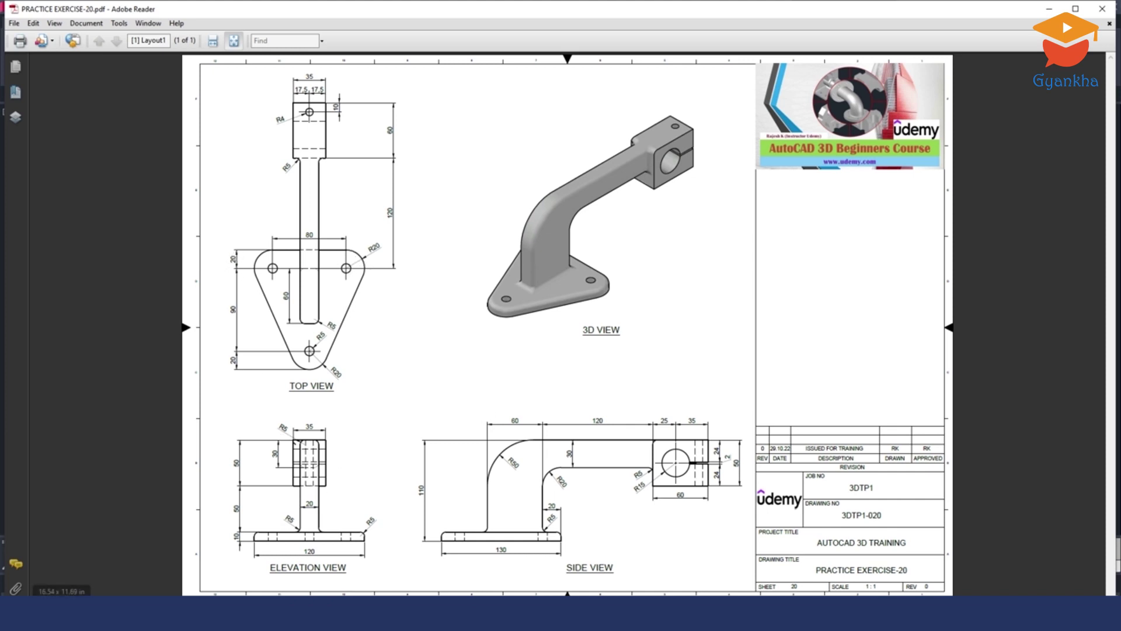
click(363, 616)
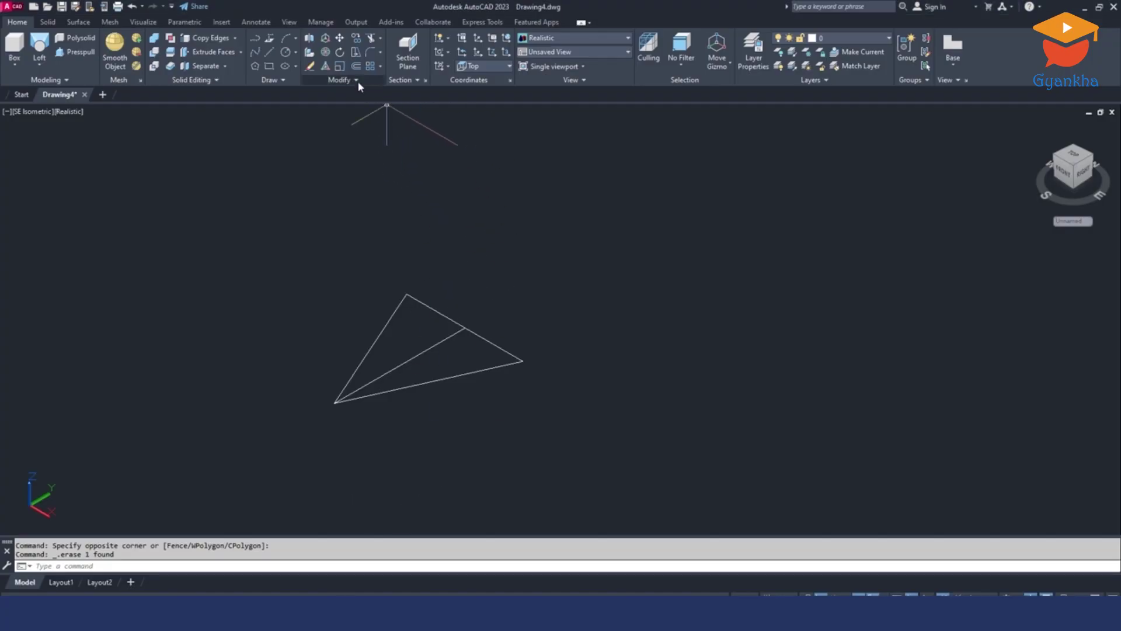
click(356, 66)
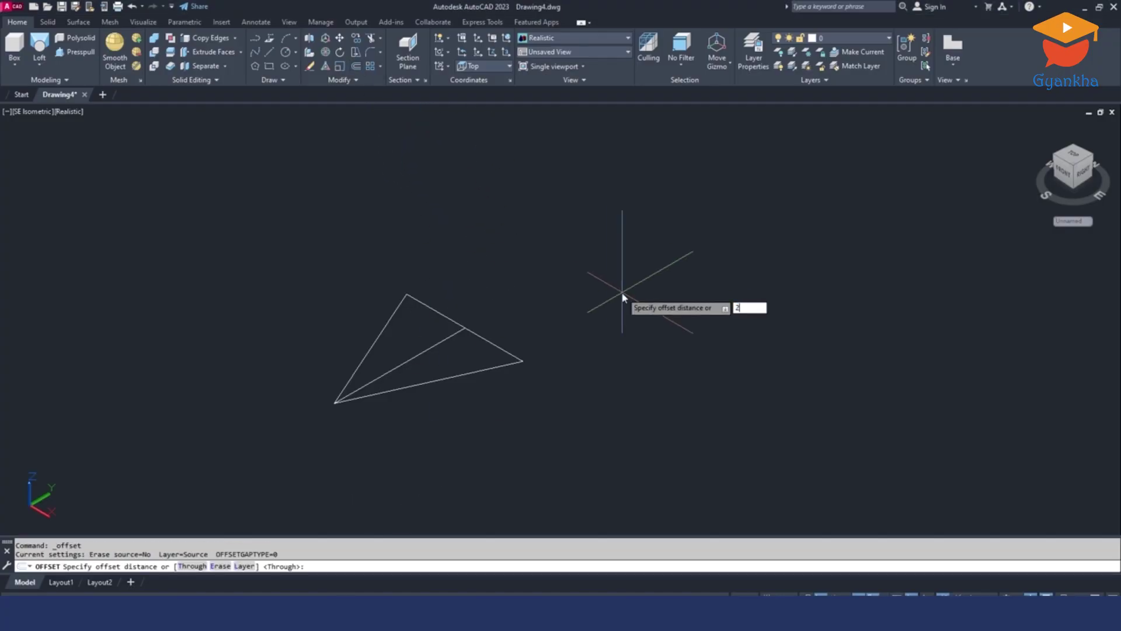
text(20)
key(Return)
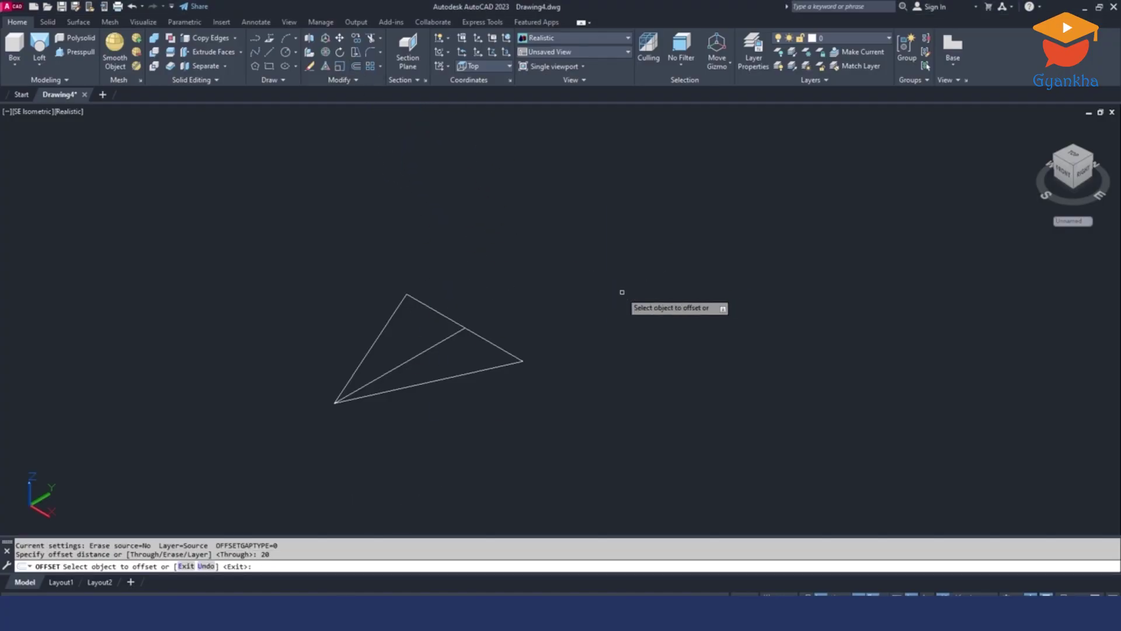
click(457, 321)
click(516, 251)
key(Escape)
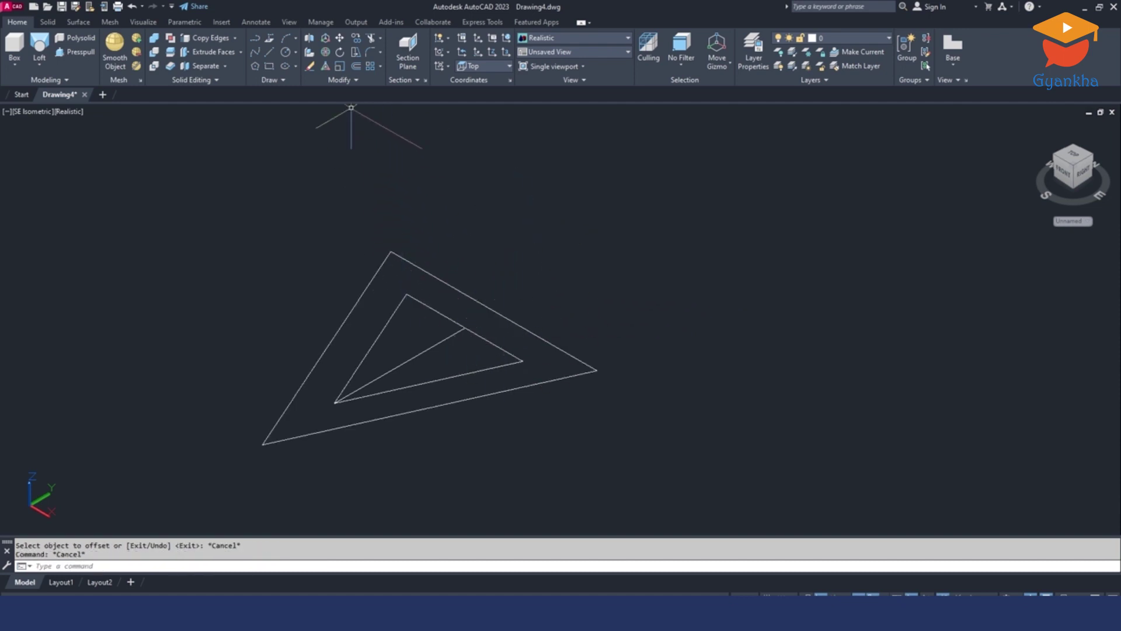
Check the corner radius in the exercise PDF and fillet the outer triangle's positive-X corner with radius 20.
click(369, 54)
click(328, 613)
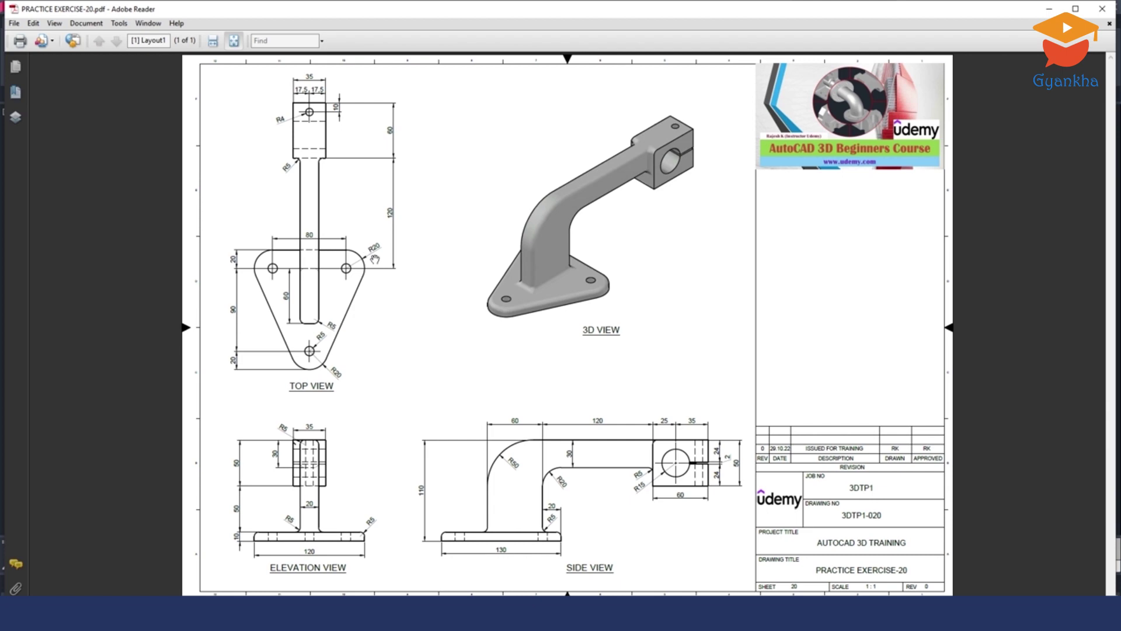
click(283, 613)
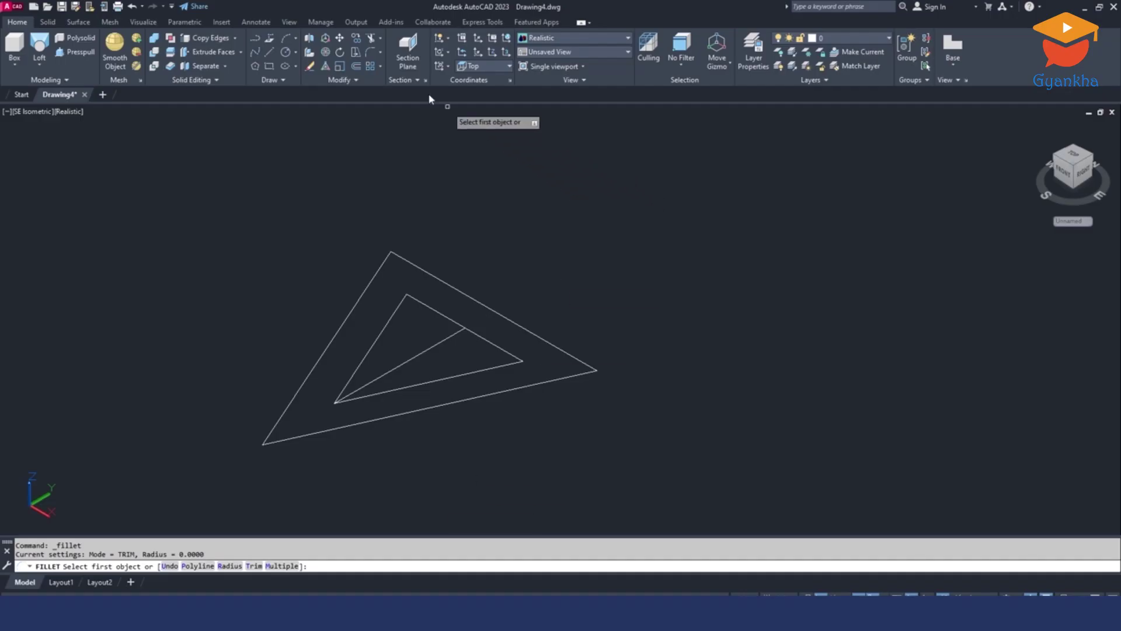
click(229, 566)
text(20)
key(Return)
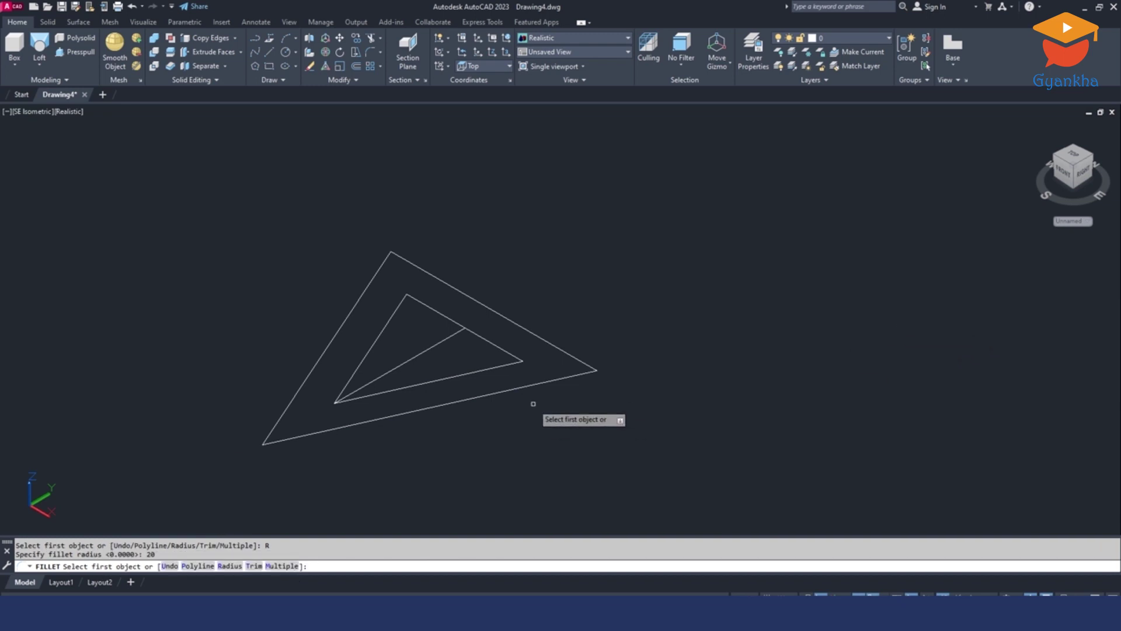
click(545, 384)
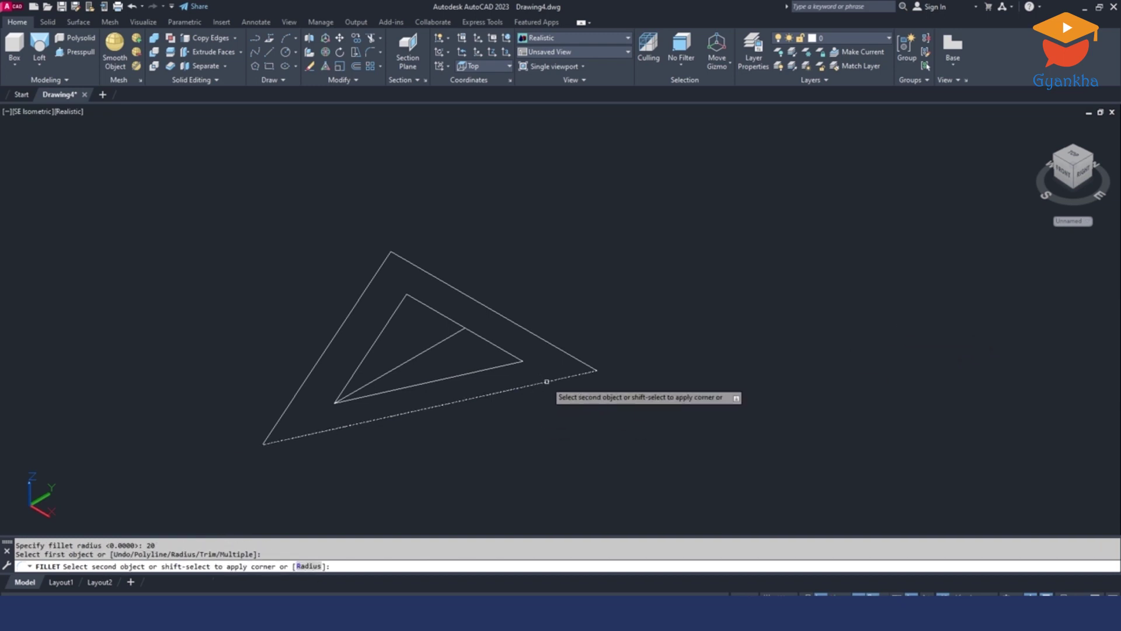
click(567, 353)
Fillet the two remaining corners of the outer triangle with the same radius of 20.
key(Return)
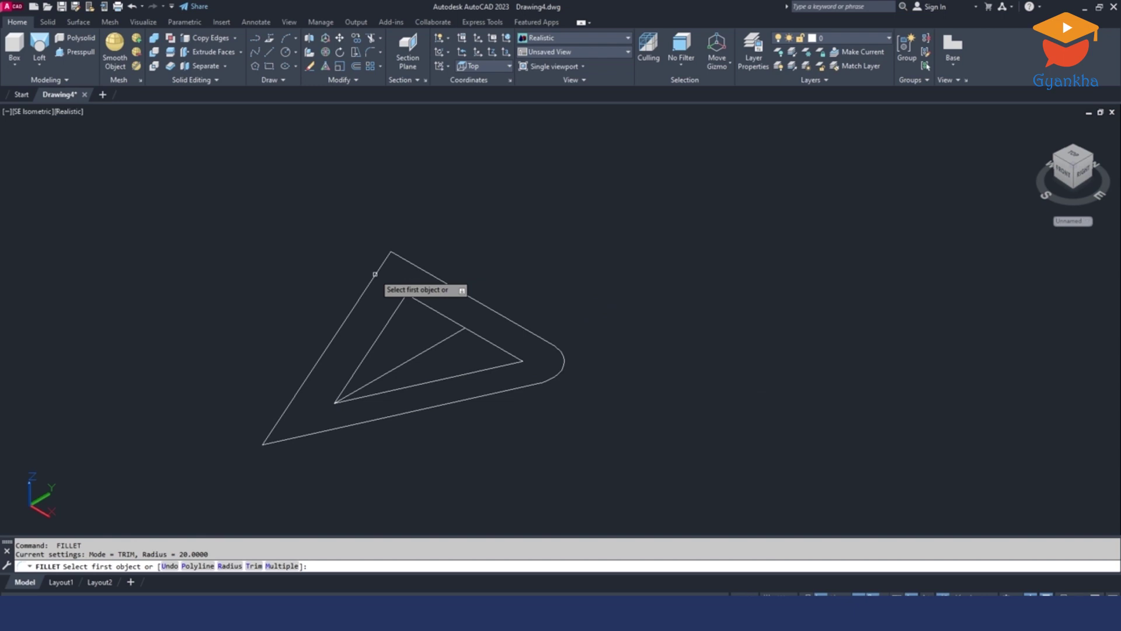
click(377, 273)
click(410, 267)
key(Return)
click(311, 433)
click(287, 410)
key(Escape)
key(Escape)
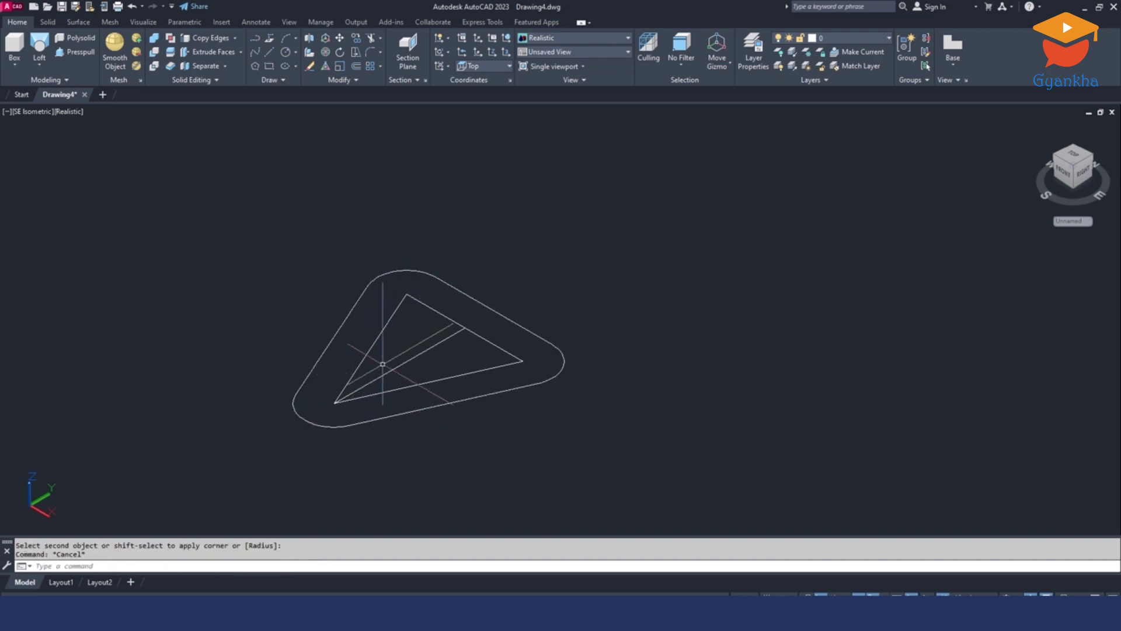
Check the hole size in the exercise PDF and draw a circle of radius 5 centred on the inner triangle's positive-X vertex.
click(380, 613)
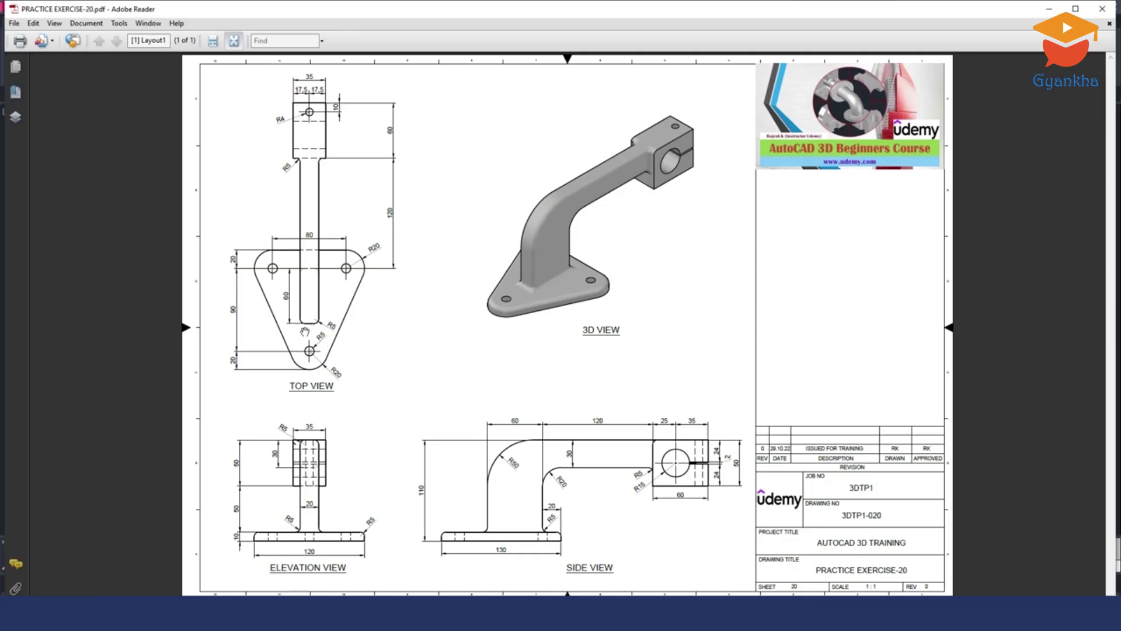
click(549, 613)
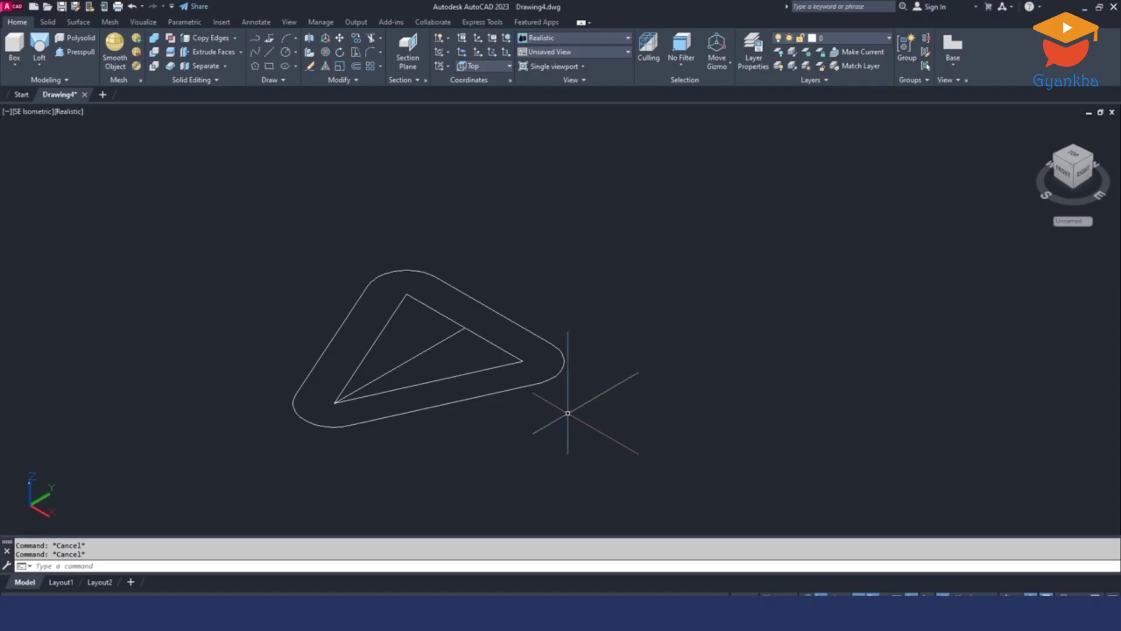
click(285, 55)
scroll(524, 365, up, 3)
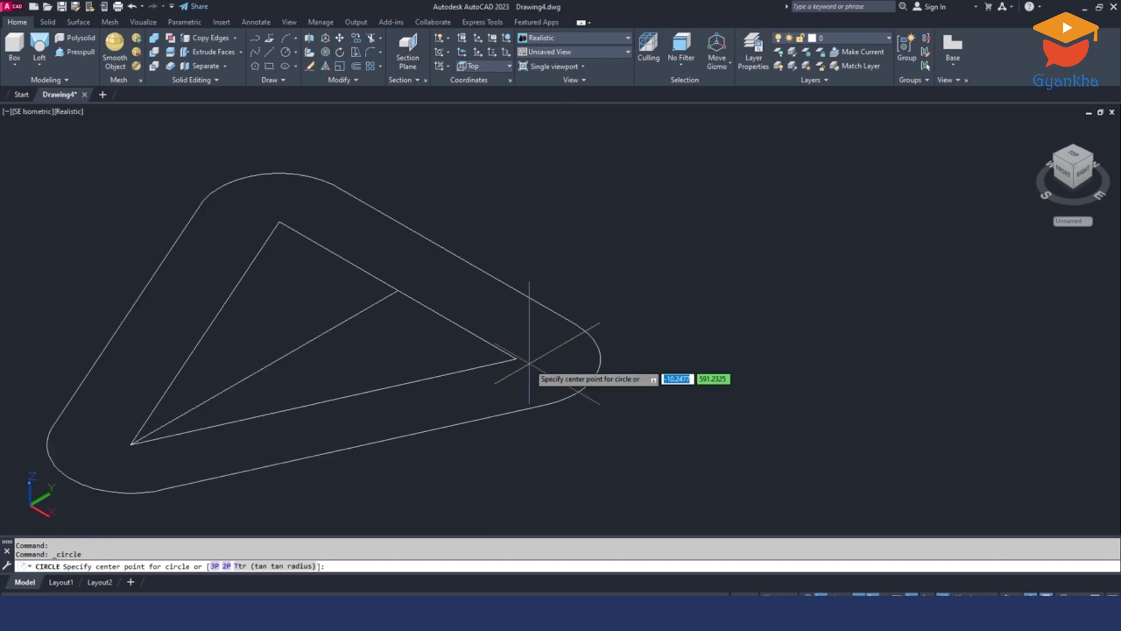
click(517, 359)
text(5)
key(Return)
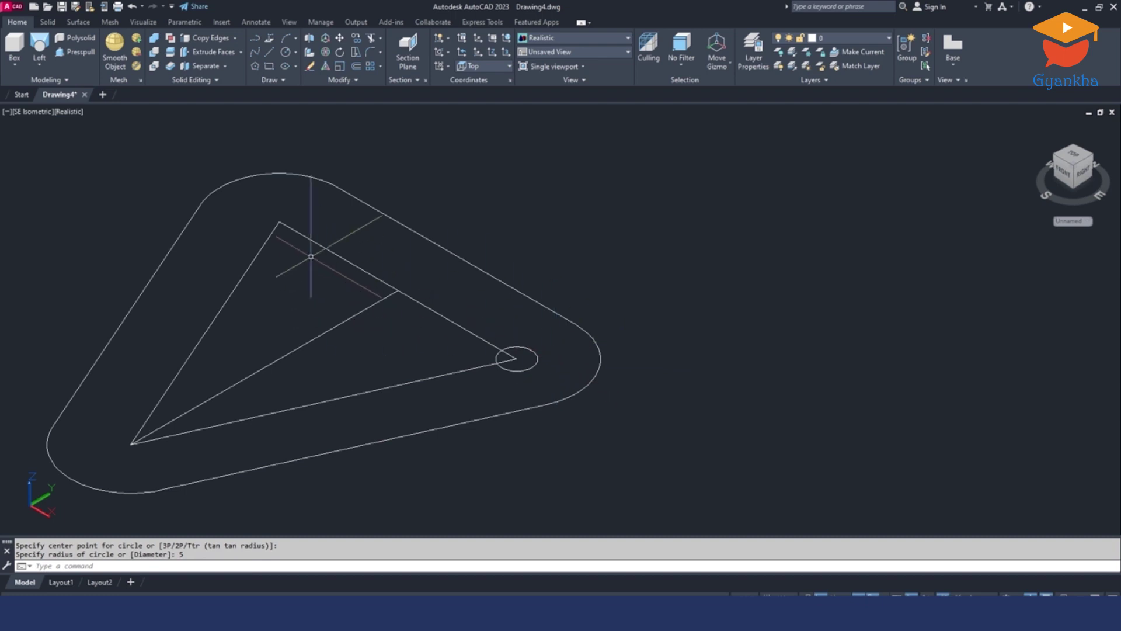
Draw circles of radius 5 centred on the other two vertices of the inner triangle.
key(Return)
click(279, 221)
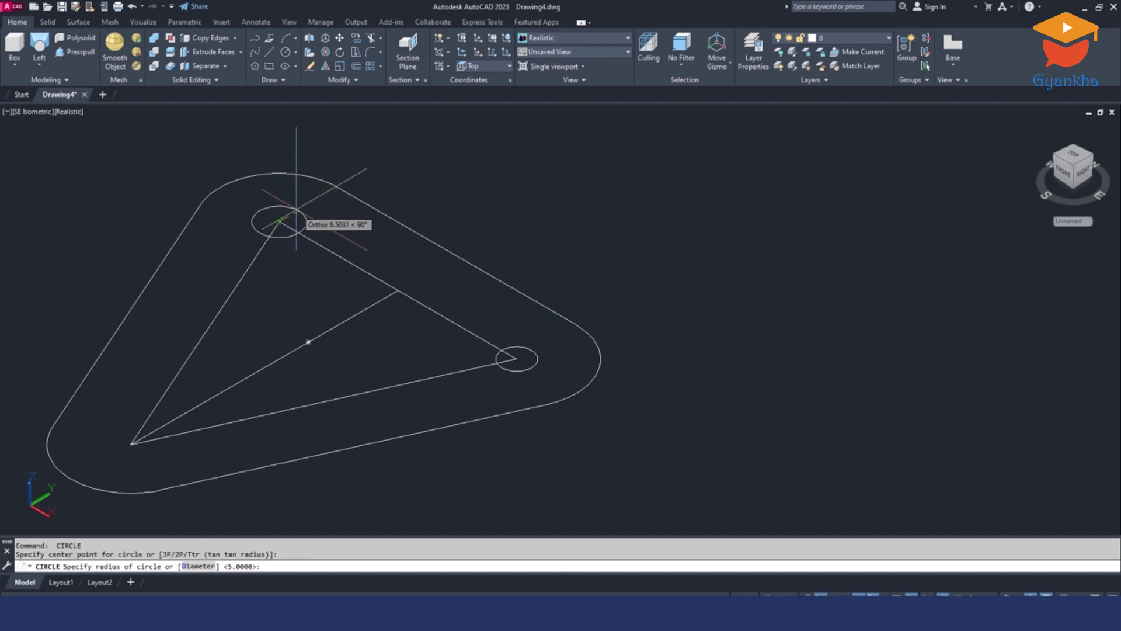
text(5)
key(Return)
key(Return)
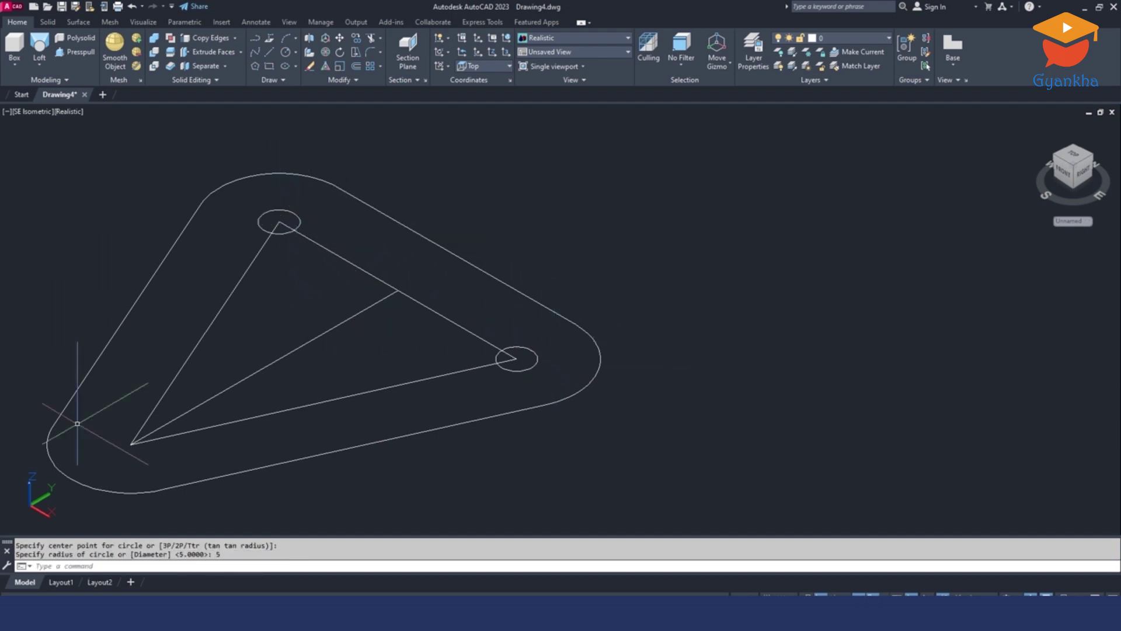
click(130, 443)
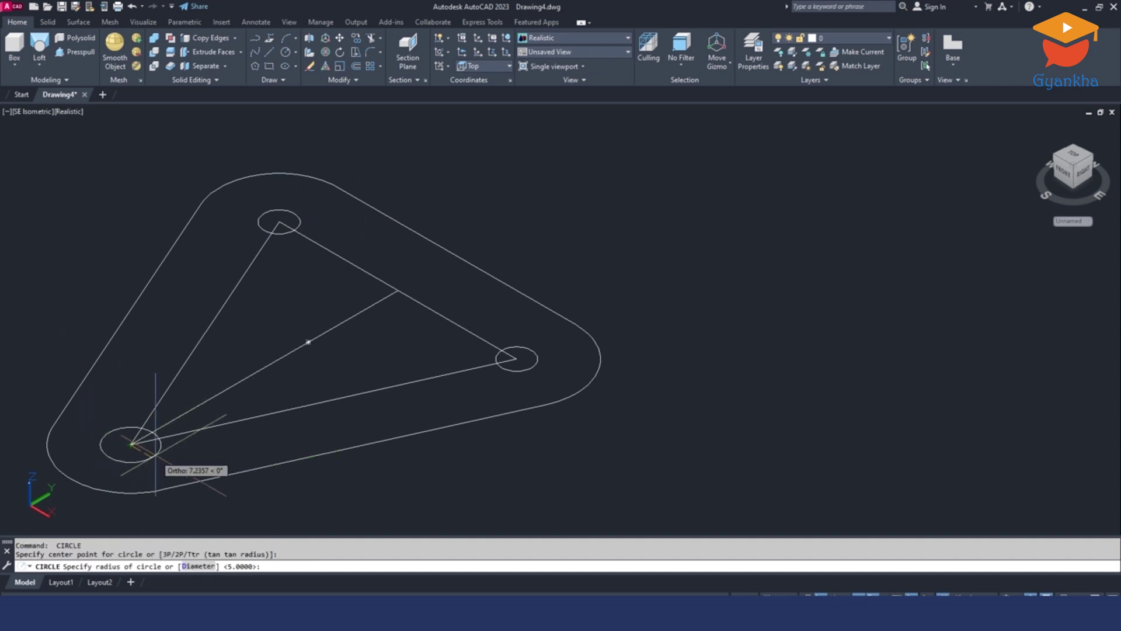
key(Return)
key(Escape)
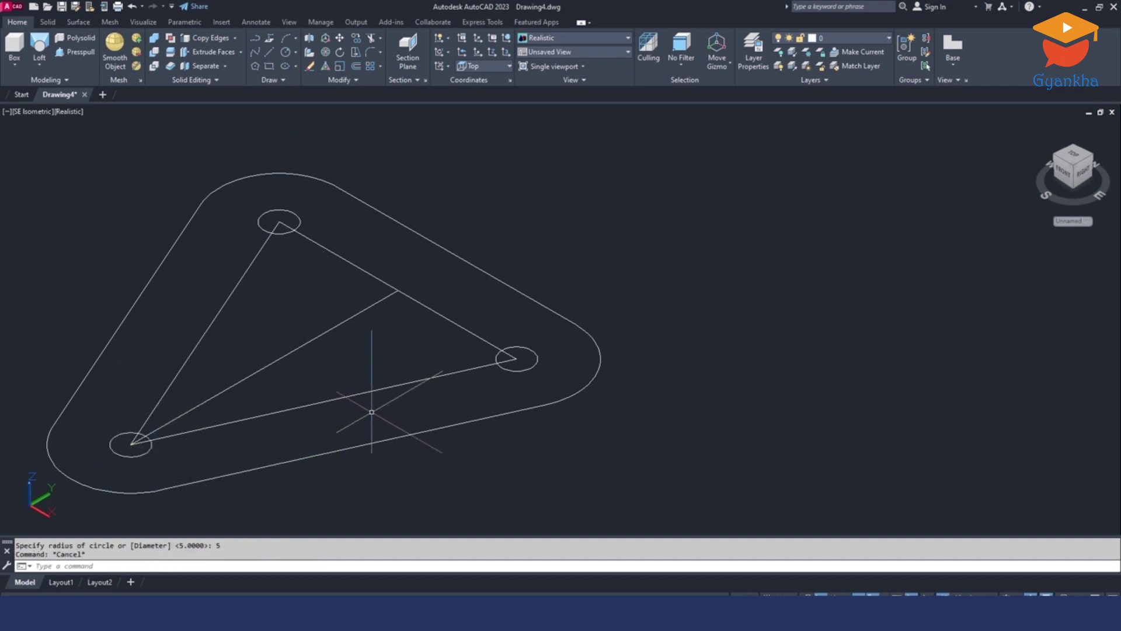
key(Escape)
Erase the inner construction triangle and the 90 centre line, keeping the rounded outline and three circles.
click(374, 416)
click(200, 251)
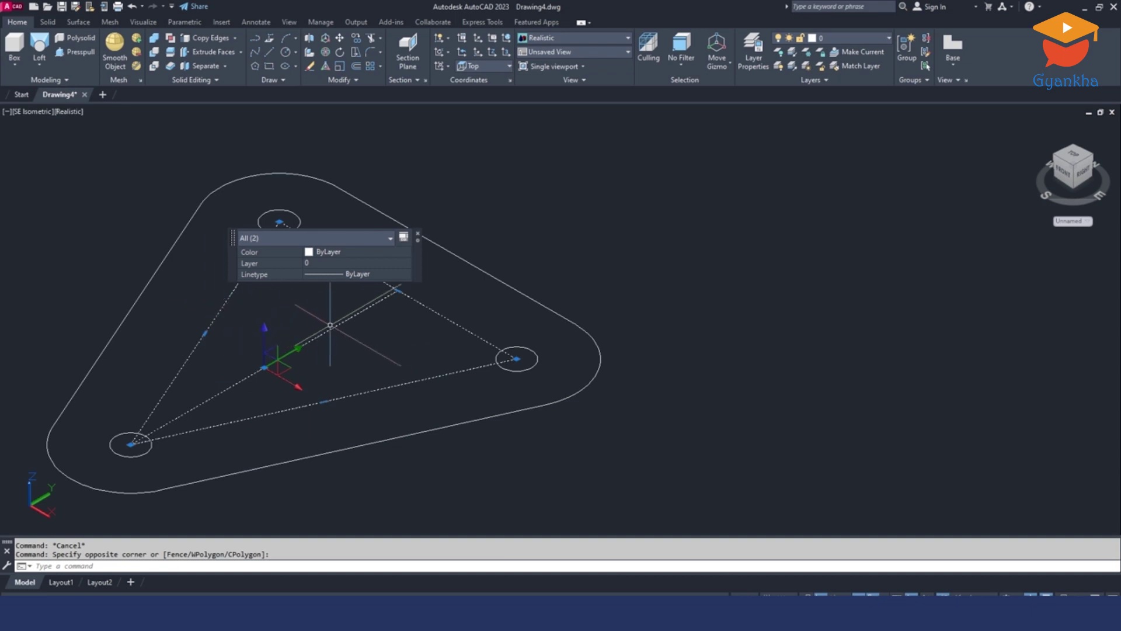
key(Delete)
scroll(515, 338, down, 2)
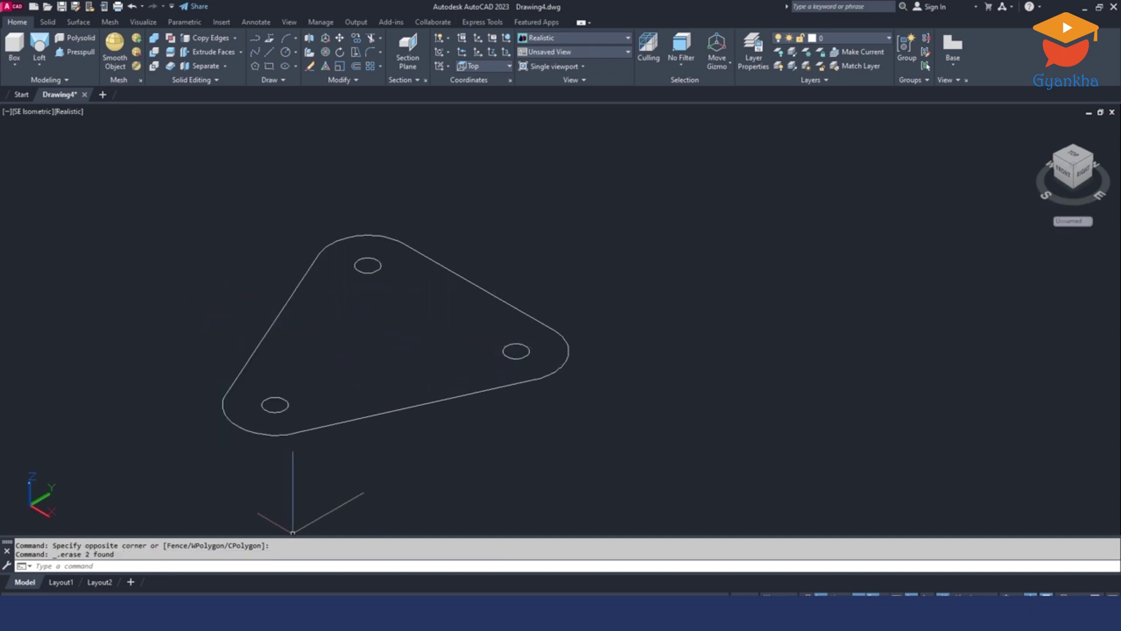
Check the plate thickness in the exercise PDF and extrude the rounded triangle outline to a height of 10.
click(294, 613)
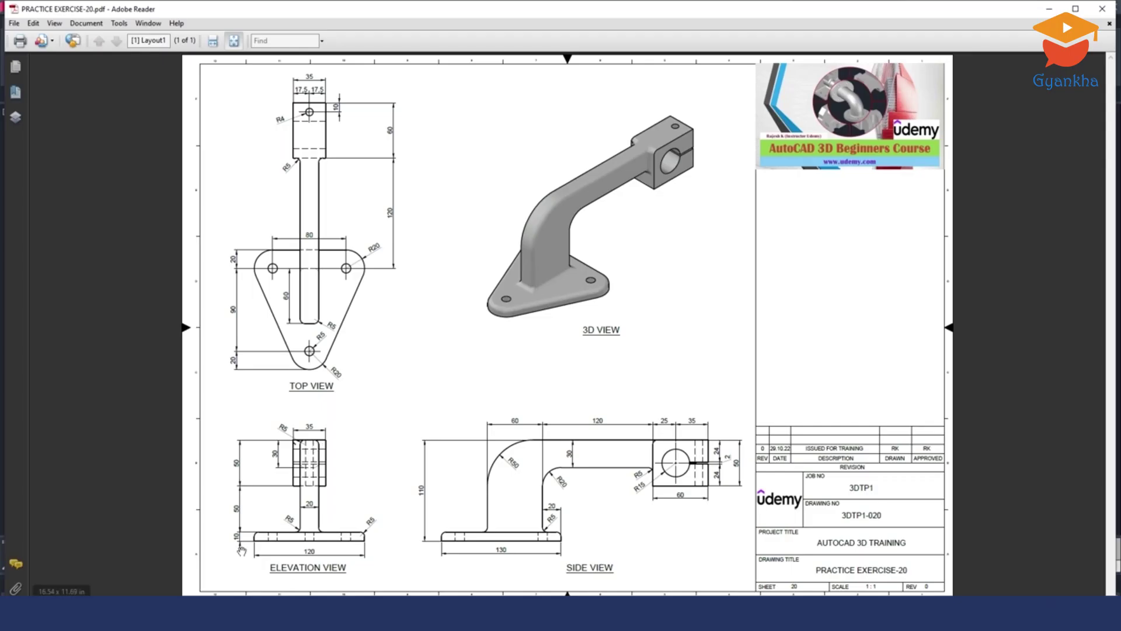
ctrl+scroll(237, 555, up, 3)
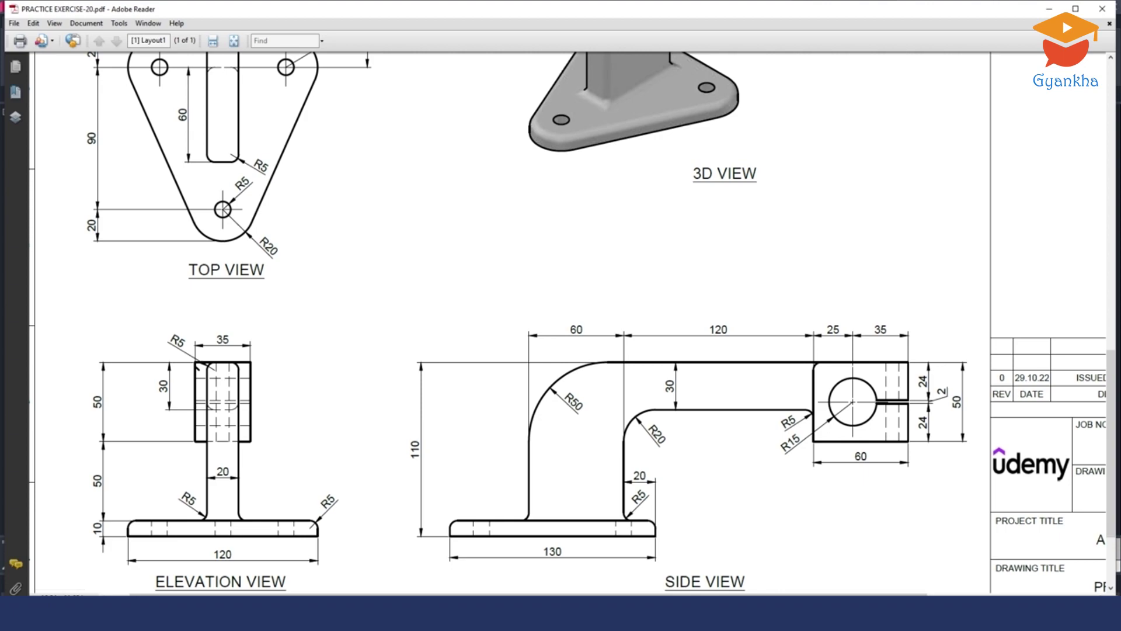
click(274, 614)
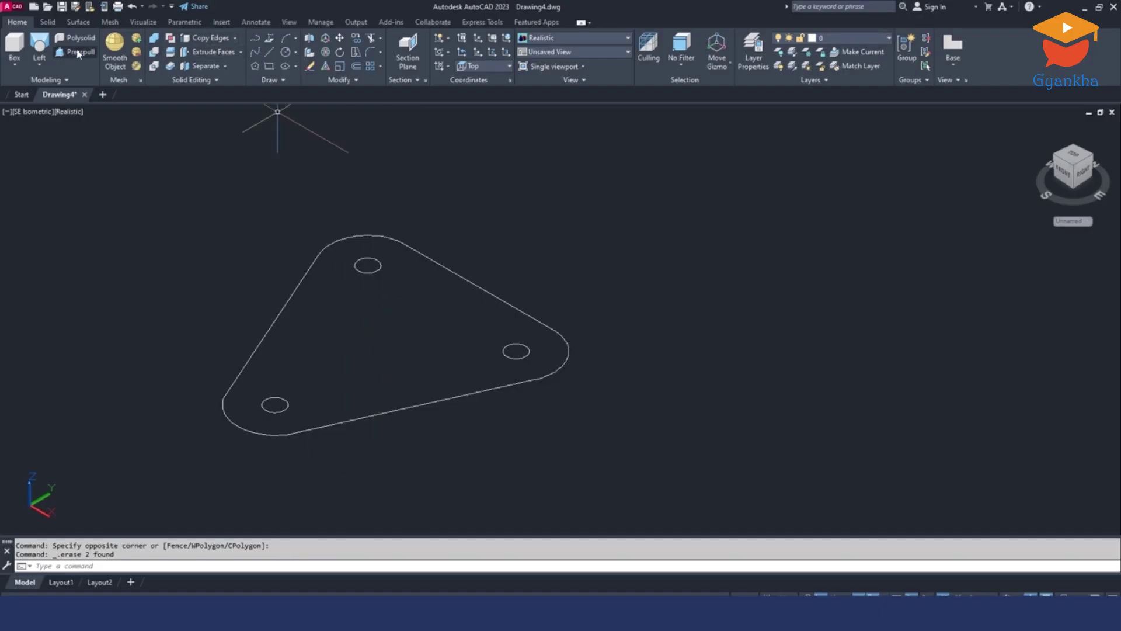
click(39, 65)
click(47, 88)
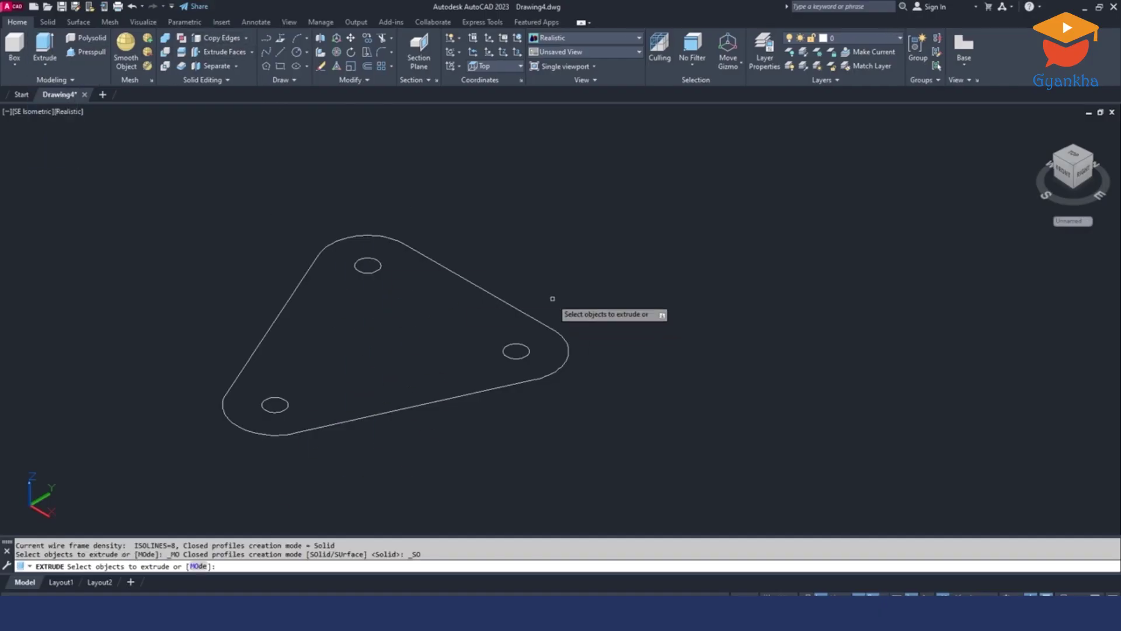
click(504, 302)
key(Return)
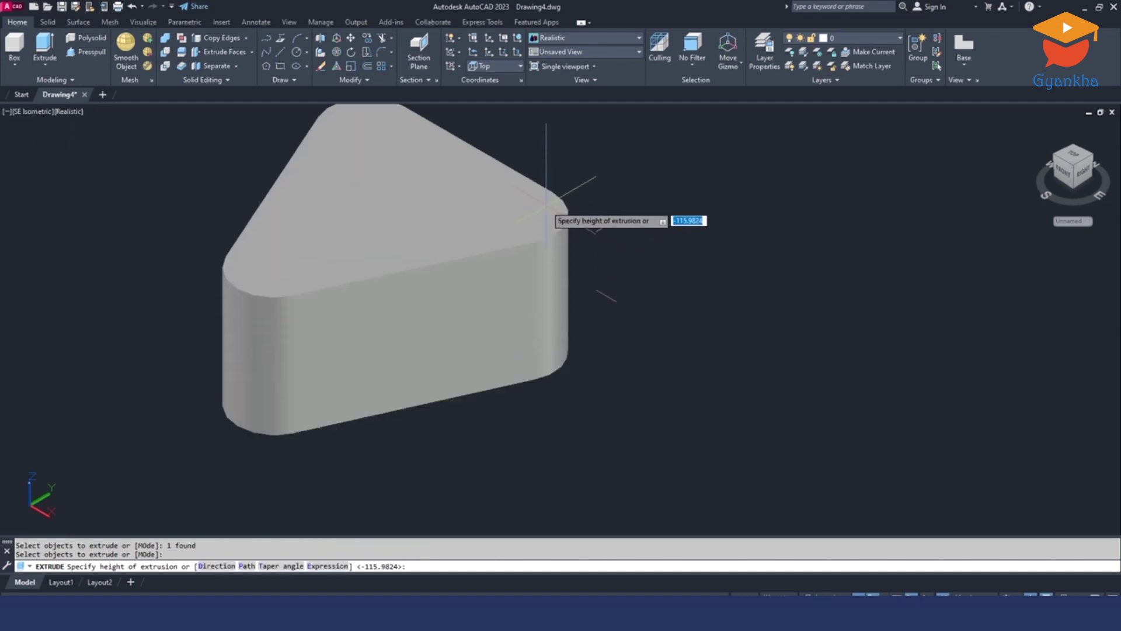
text(10)
key(Return)
key(Escape)
Cut the three circles through the full plate thickness with Presspull to make the holes.
shift+middle_drag(580, 358, 555, 260)
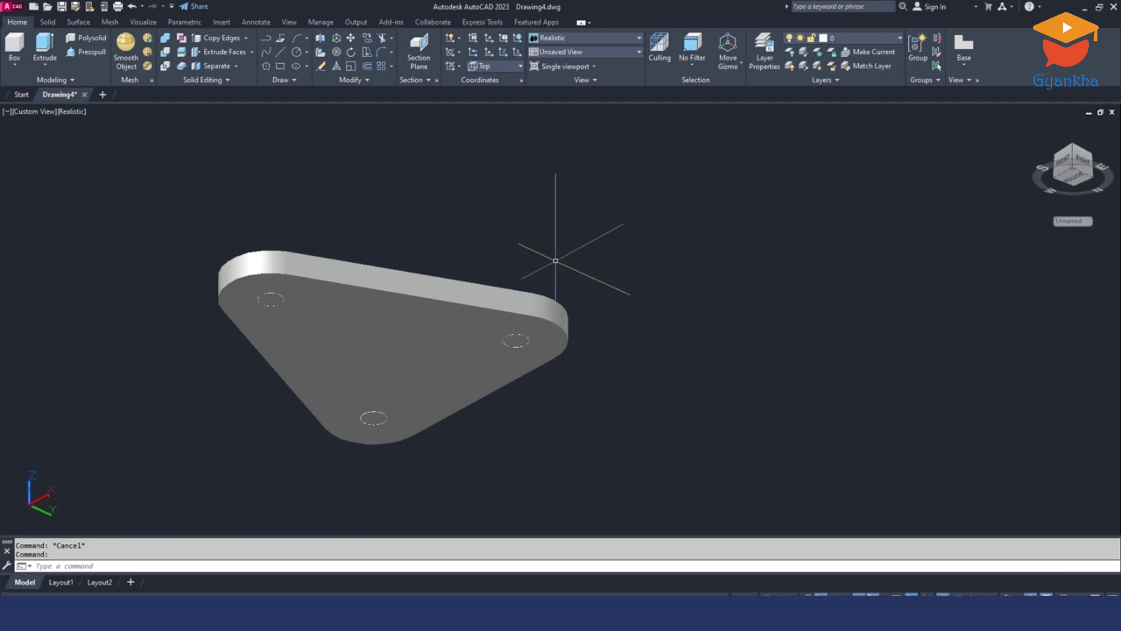
click(82, 52)
scroll(202, 246, up, 2)
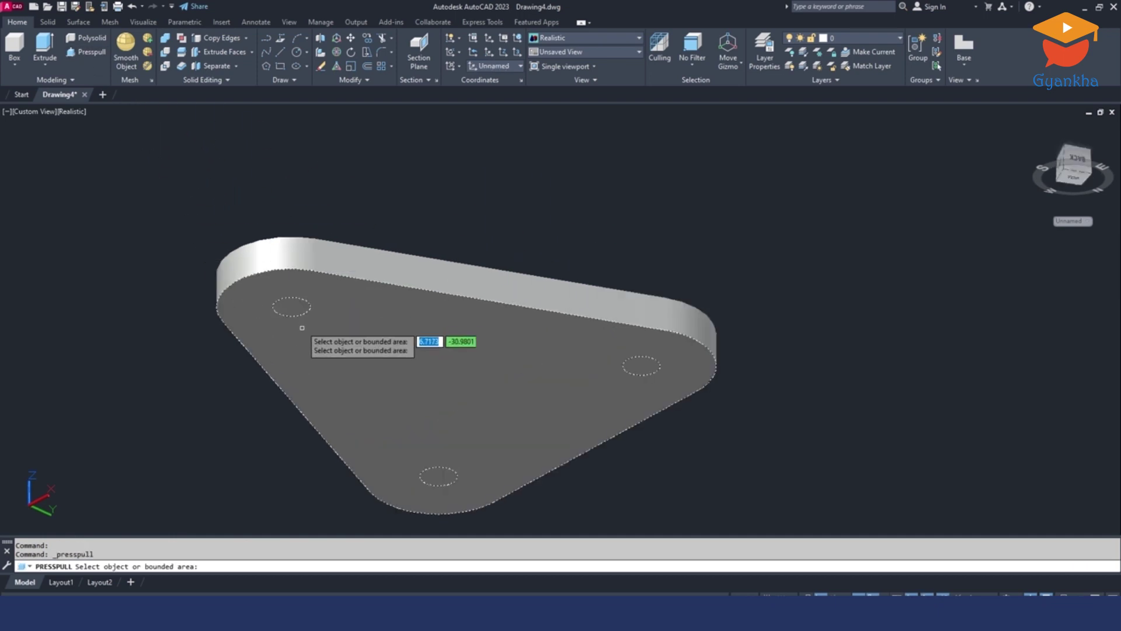
click(291, 306)
click(314, 157)
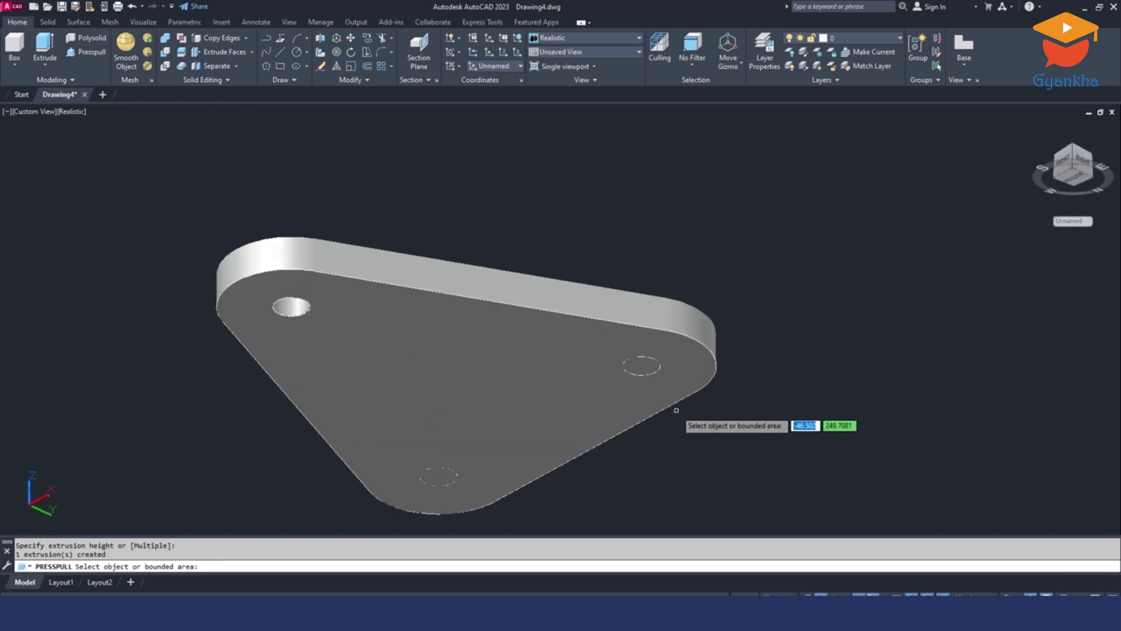
click(640, 365)
click(670, 215)
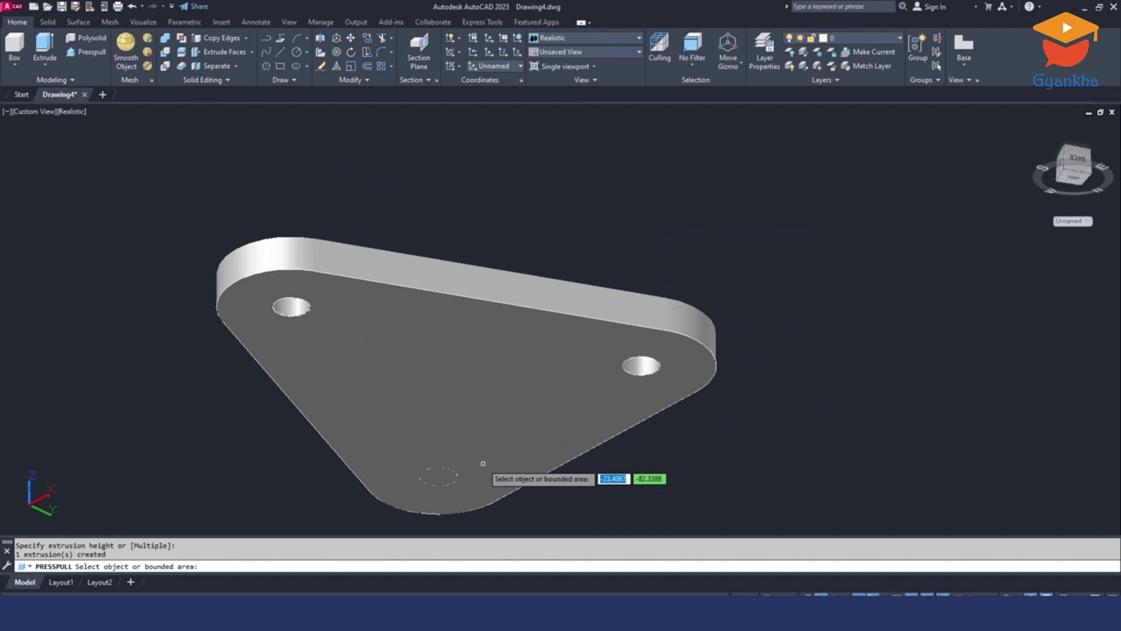
click(439, 476)
click(517, 172)
scroll(526, 175, down, 2)
key(Escape)
key(Escape)
Erase the three leftover circles at the plate's holes.
click(273, 174)
click(616, 415)
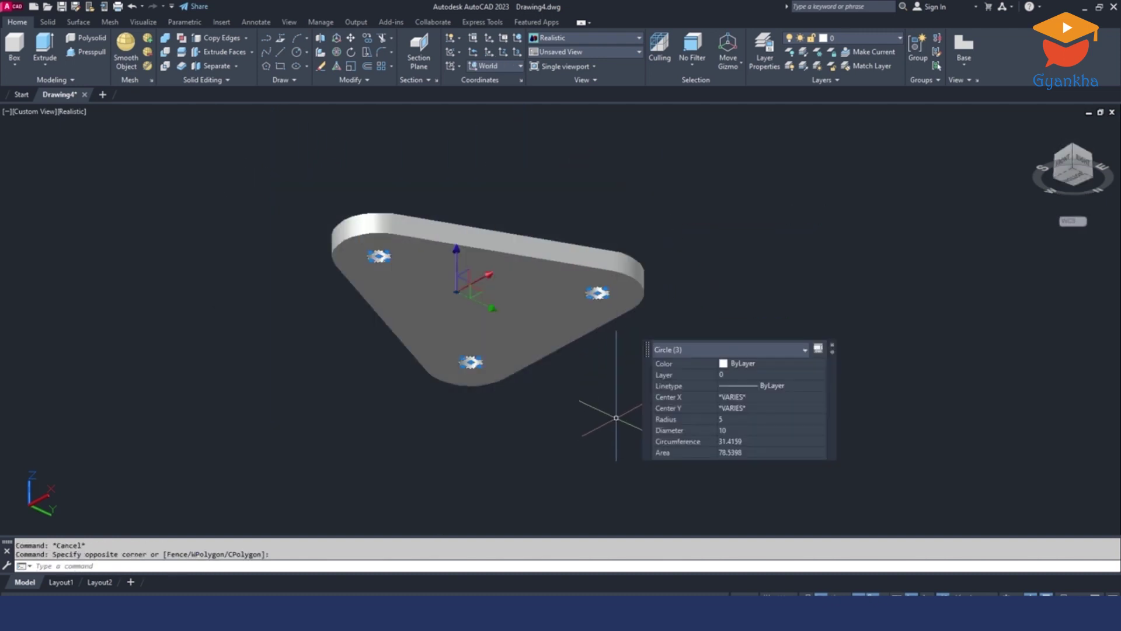
key(Delete)
Review the arm's dimensions in the exercise PDF, then set the UCS to Right and the view to SE Isometric.
shift+middle_drag(594, 213, 593, 351)
key(alt+Tab)
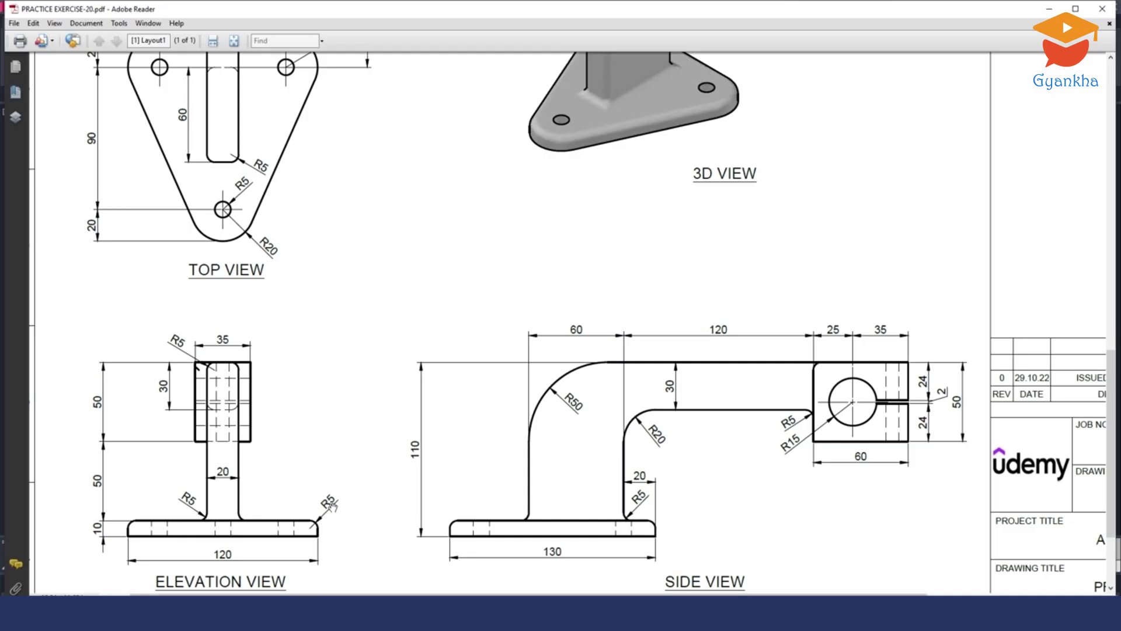
ctrl+scroll(373, 428, down, 3)
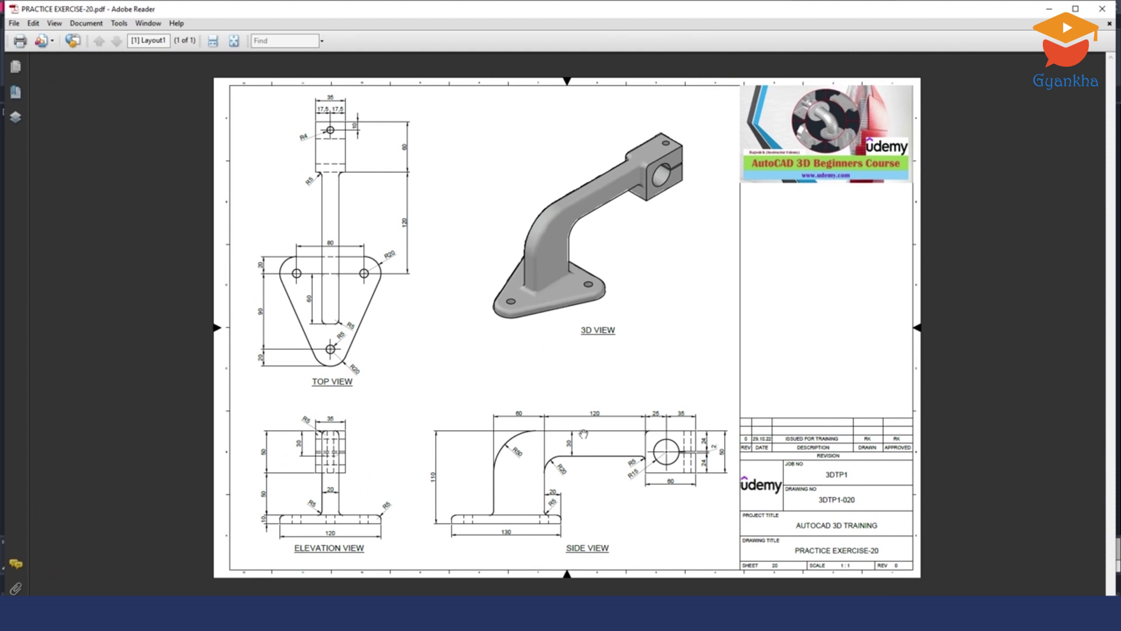
ctrl+scroll(555, 524, up, 2)
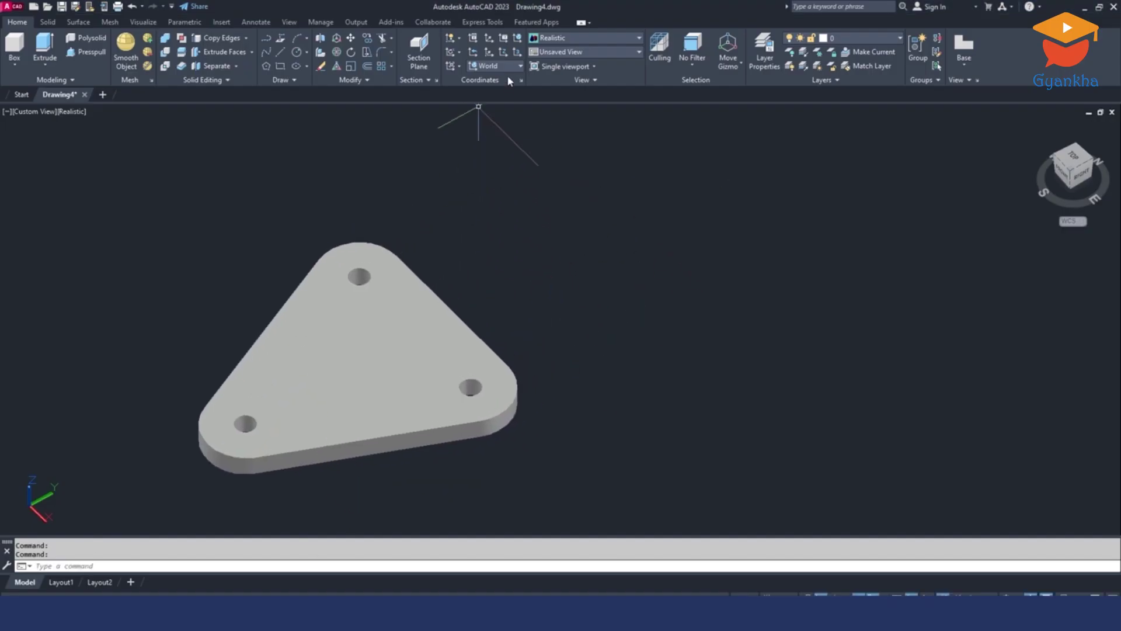
click(517, 66)
click(488, 133)
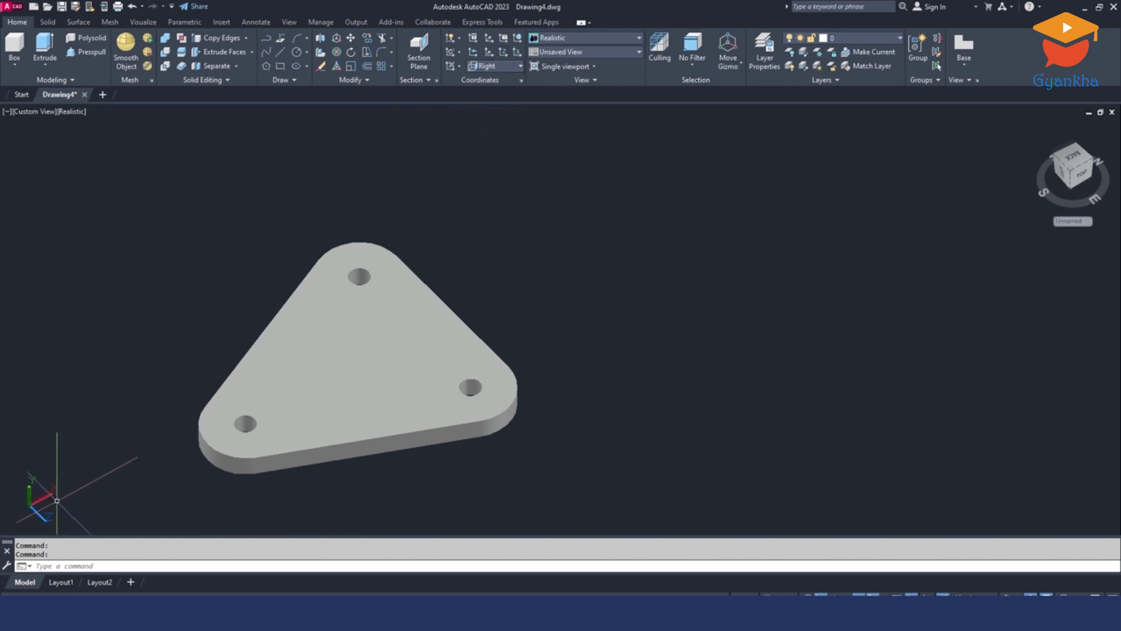
click(582, 59)
click(563, 143)
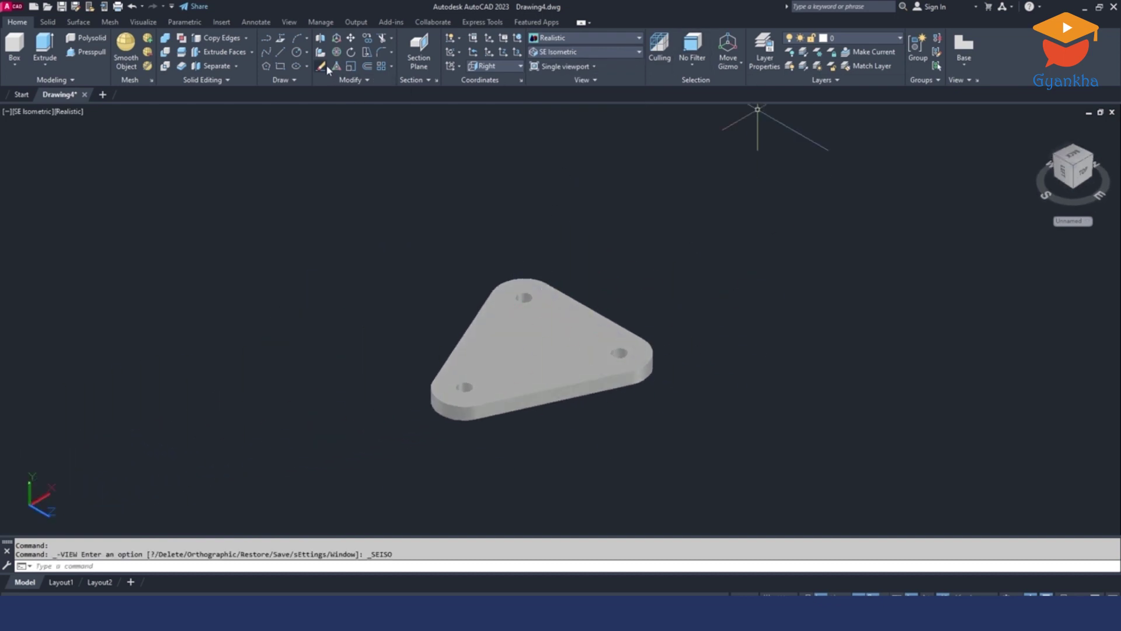
Draw a vertical line 100 long upward, in free space beside the base plate.
click(281, 52)
click(759, 351)
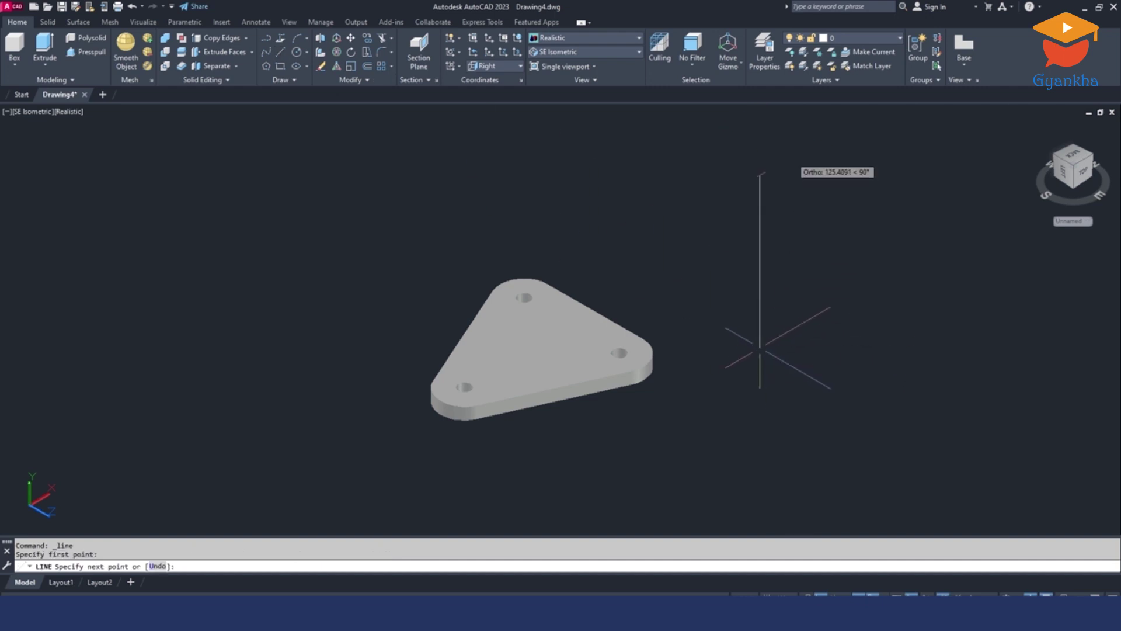
text(100)
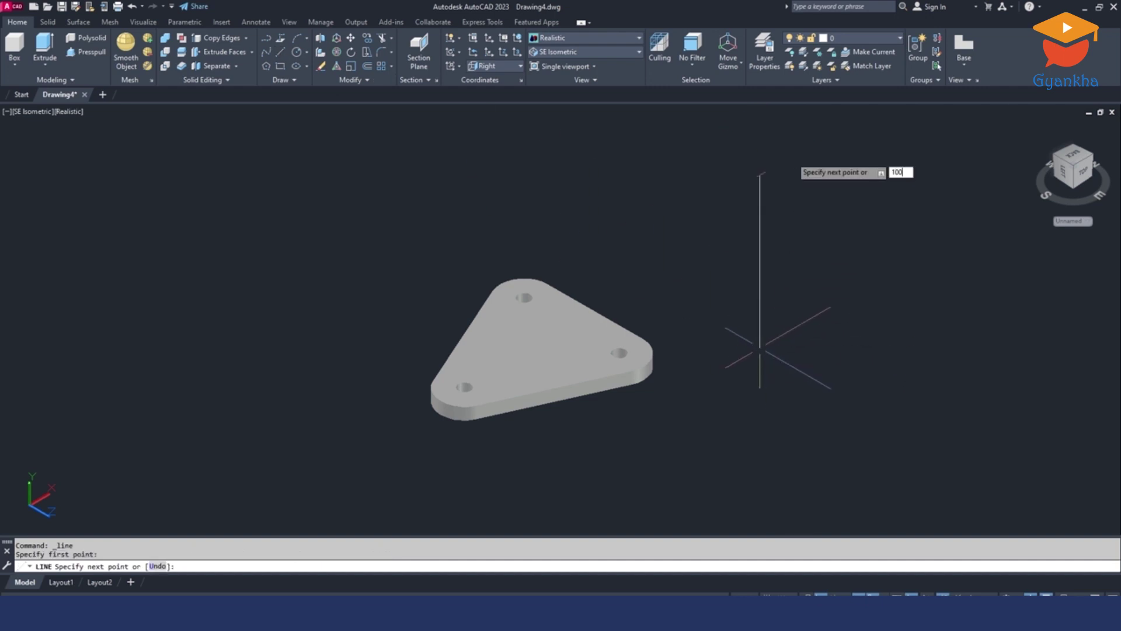
key(Return)
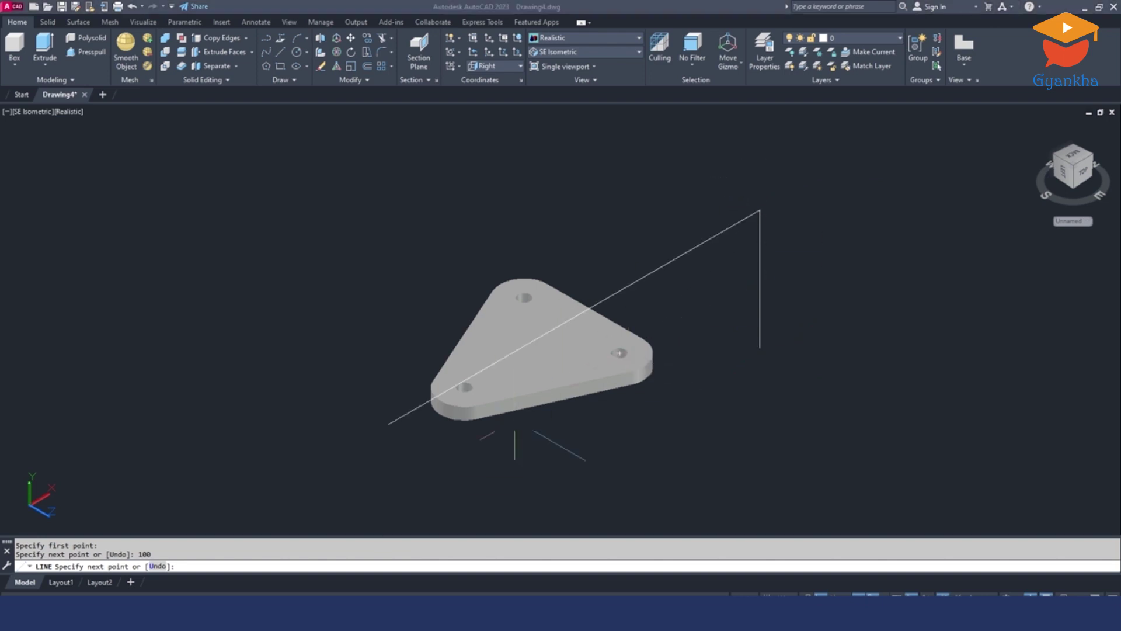
Check the arm's length in the exercise PDF and continue the line 180 along positive X.
key(alt+Tab)
ctrl+scroll(344, 427, down, 2)
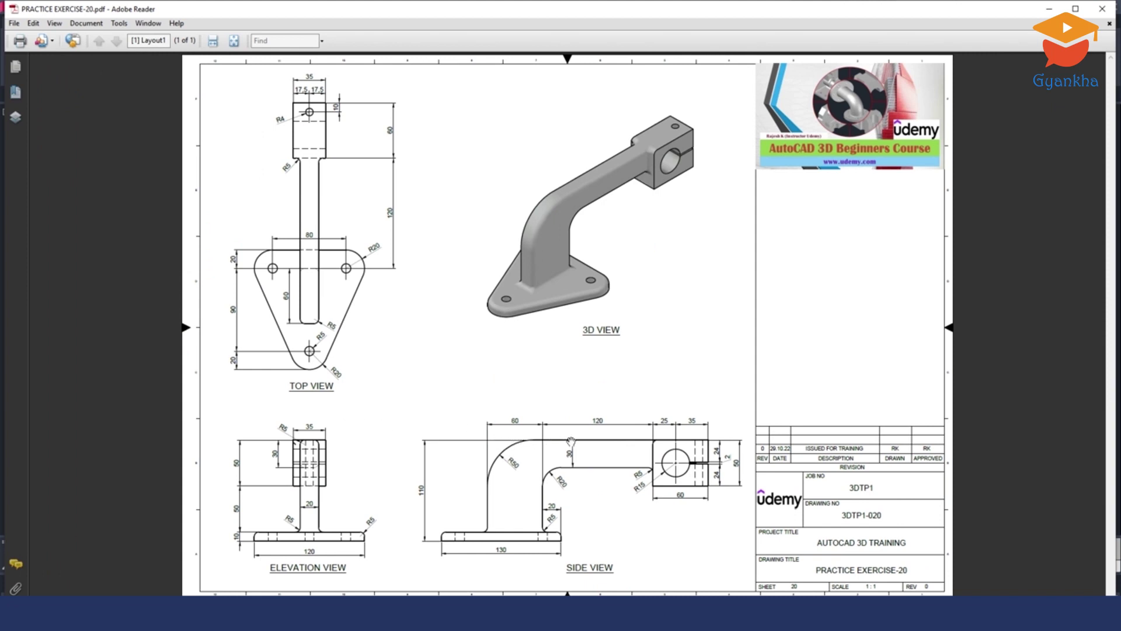
ctrl+scroll(648, 439, up, 3)
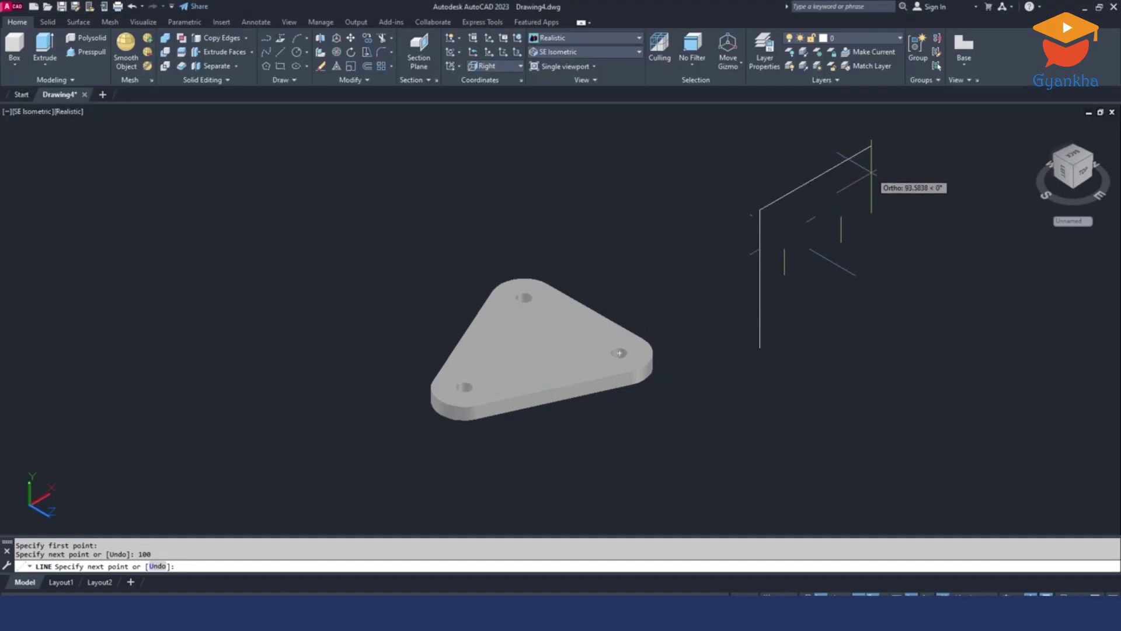
middle_drag(777, 192, 546, 305)
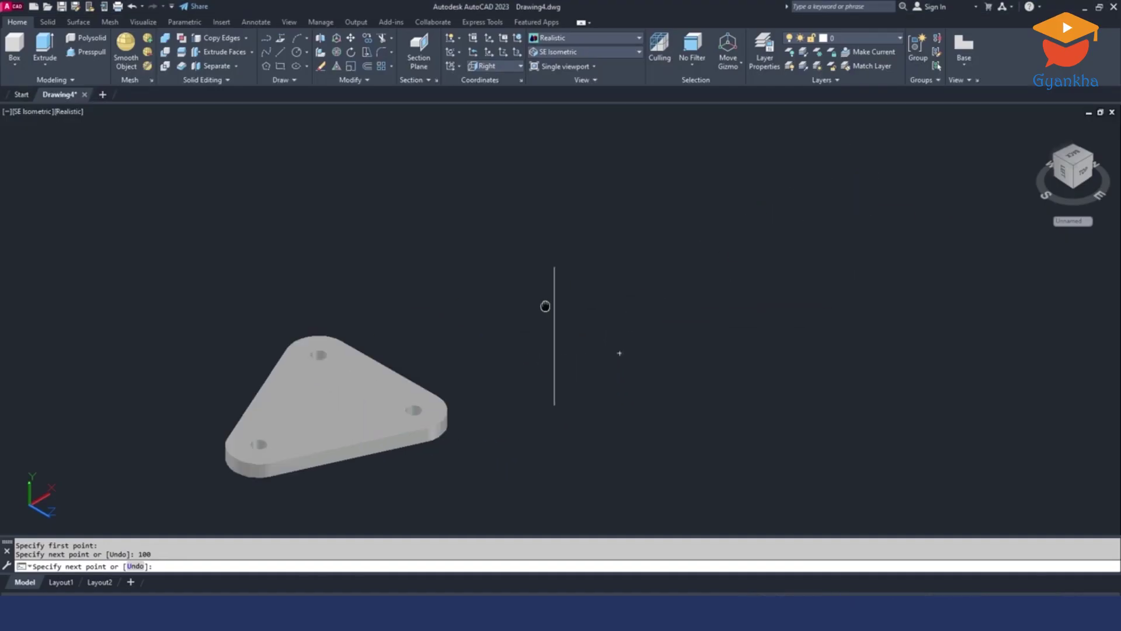
text(180)
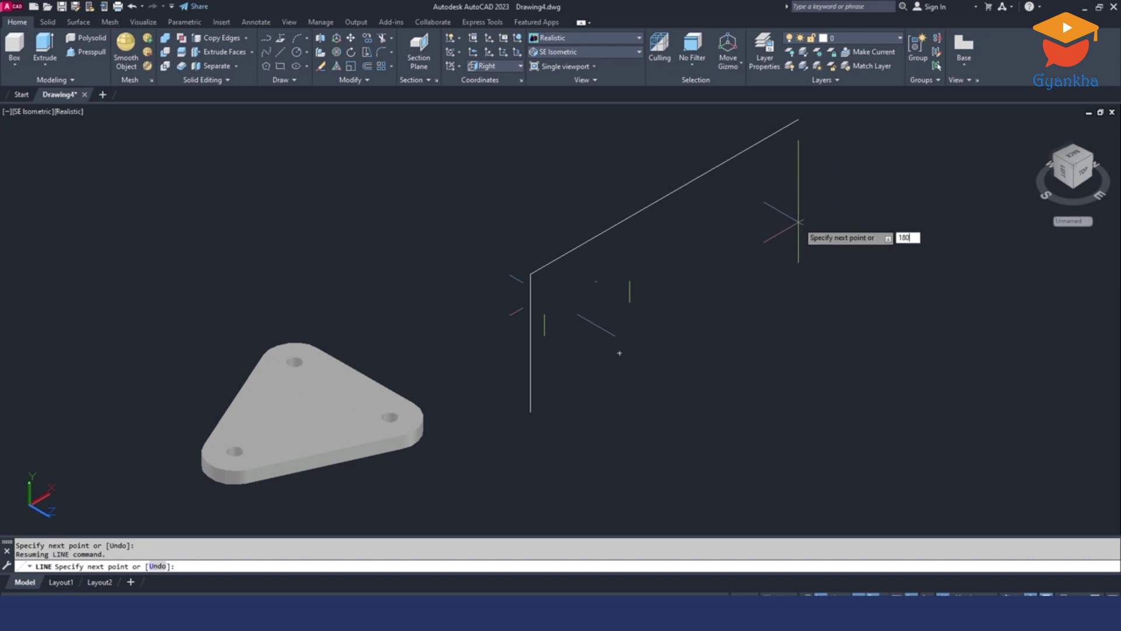
key(Return)
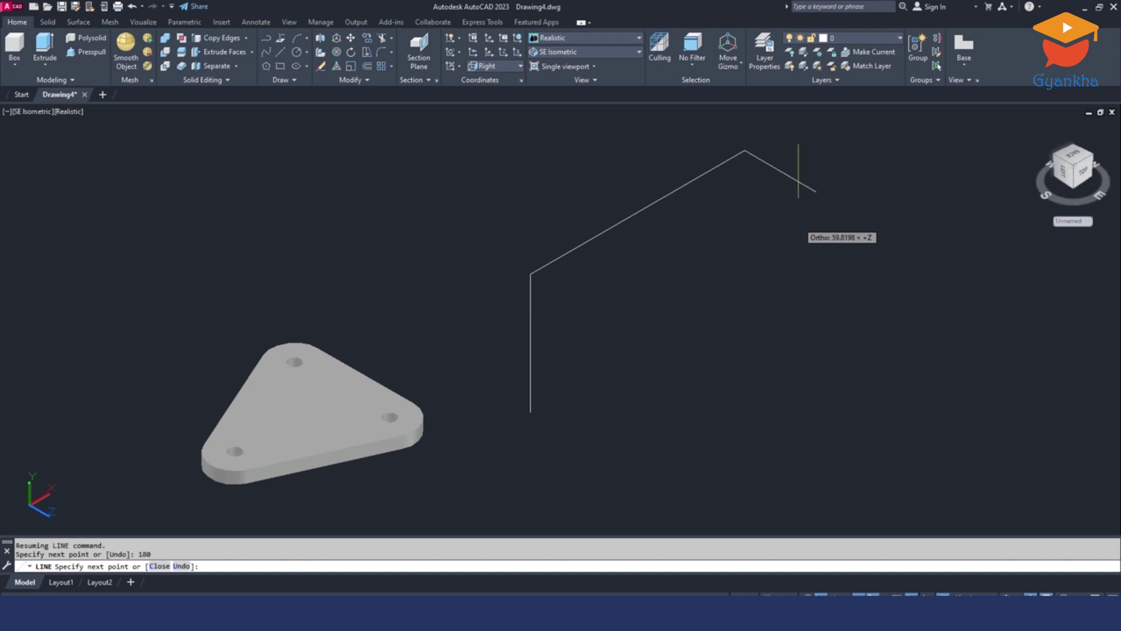
Check the arm's depth in the exercise PDF, end the line and offset the 180 line downward by 30.
click(251, 613)
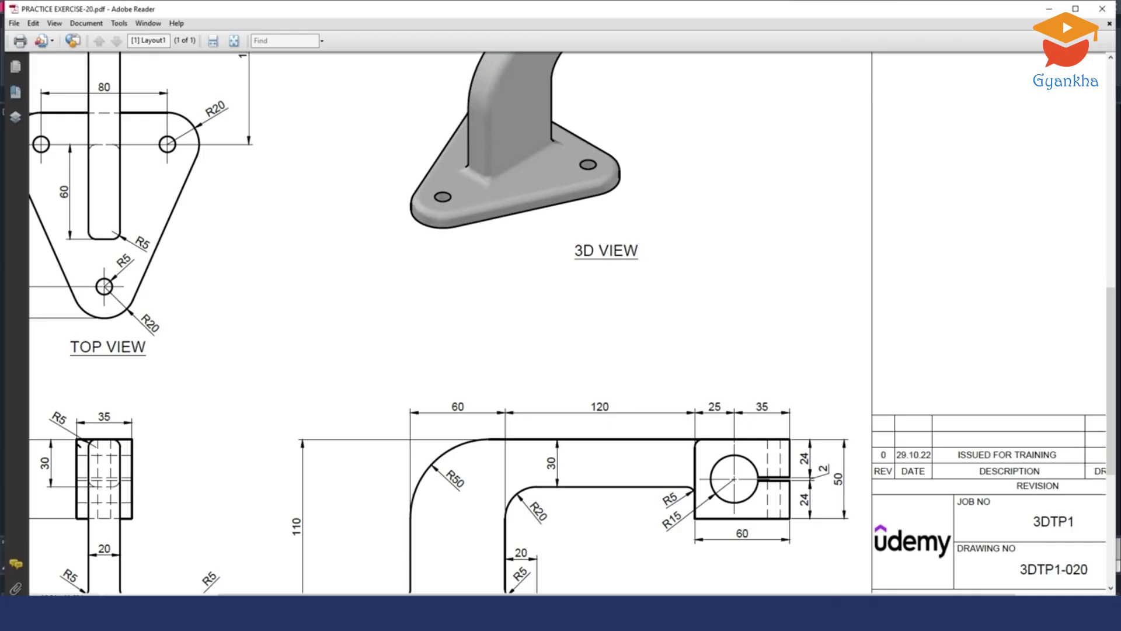
key(ctrl+0)
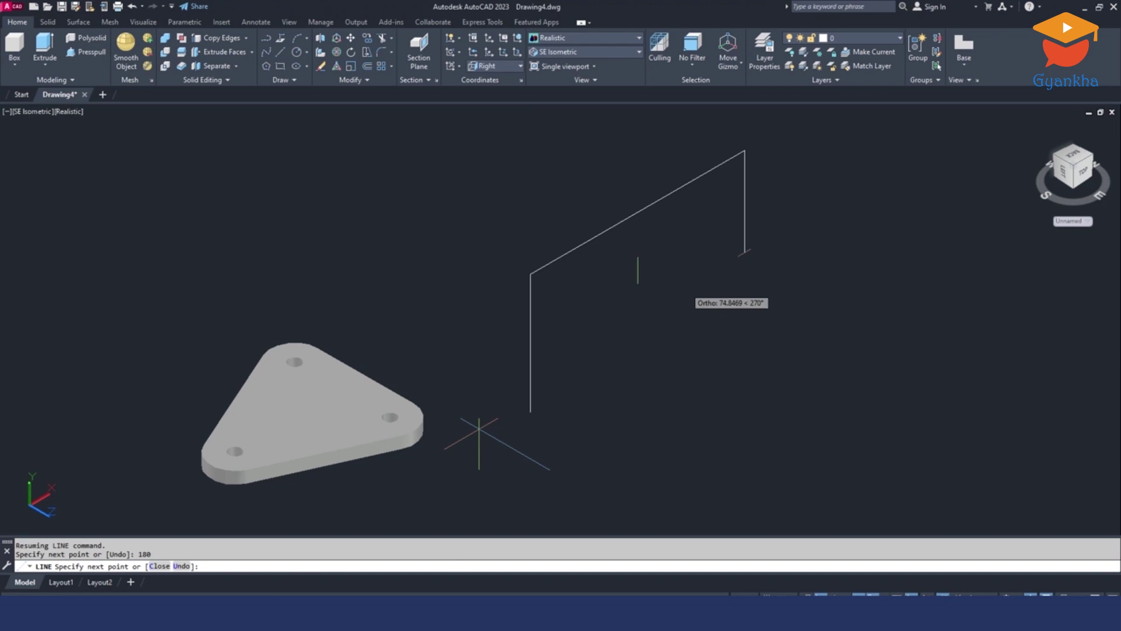
key(Escape)
key(Escape)
click(368, 67)
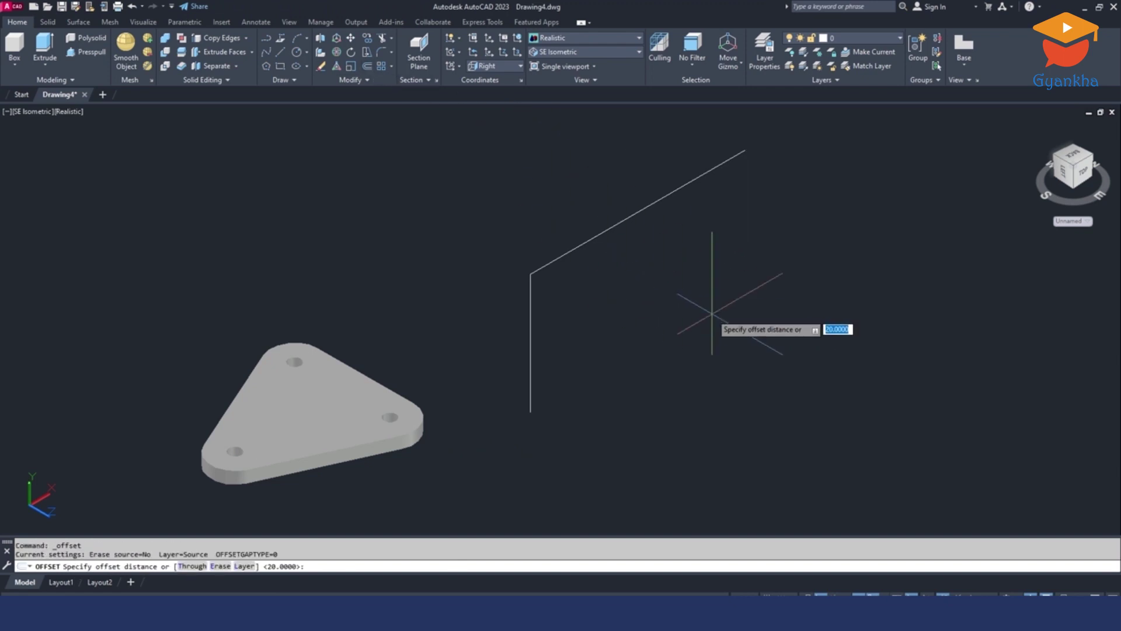
key(Return)
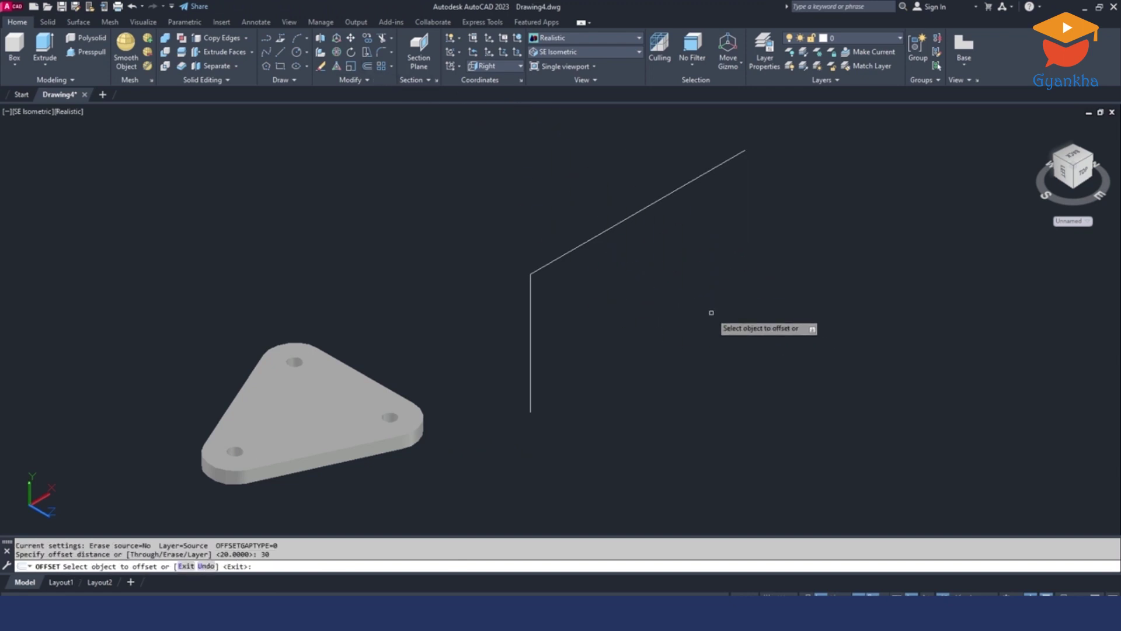
click(660, 192)
click(674, 303)
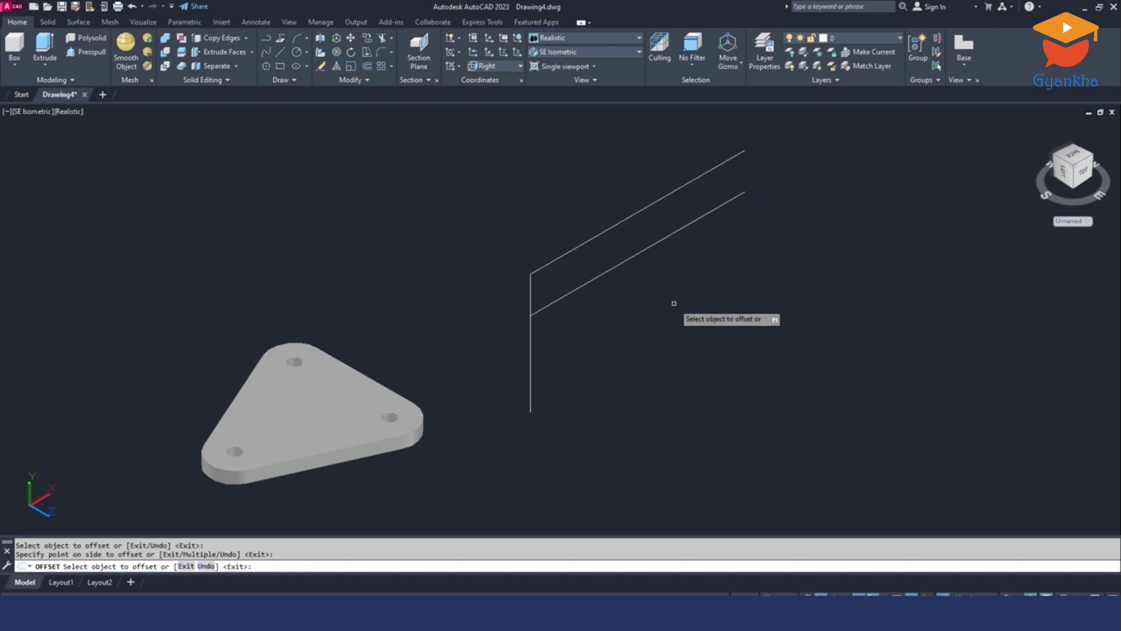
key(Escape)
Offset the vertical 100 line by 60 towards positive X.
click(367, 67)
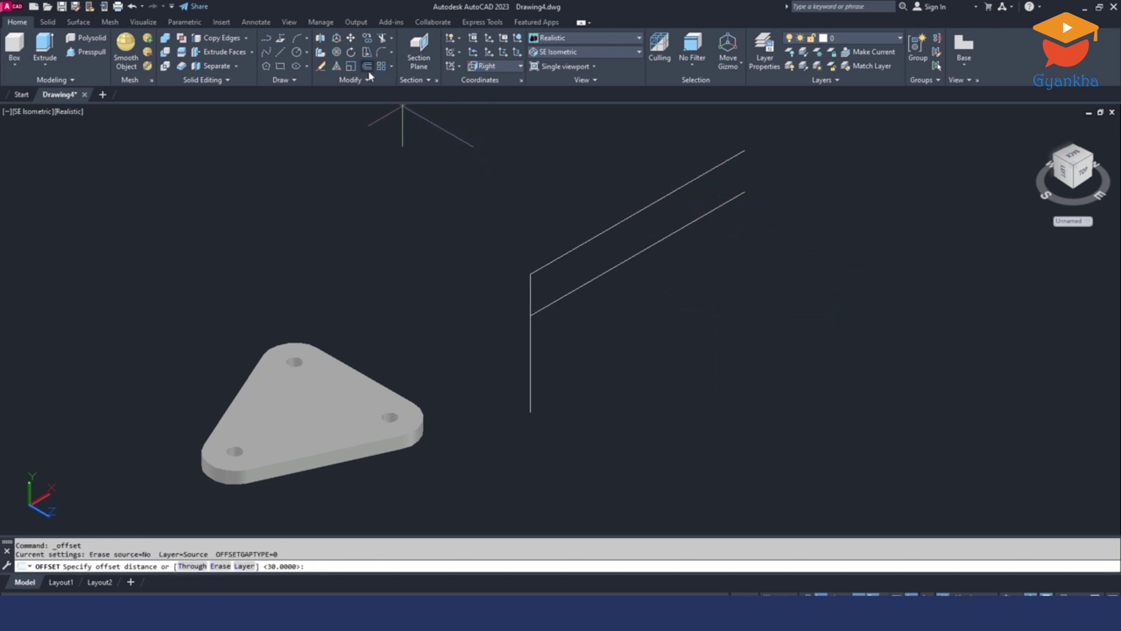
key(Return)
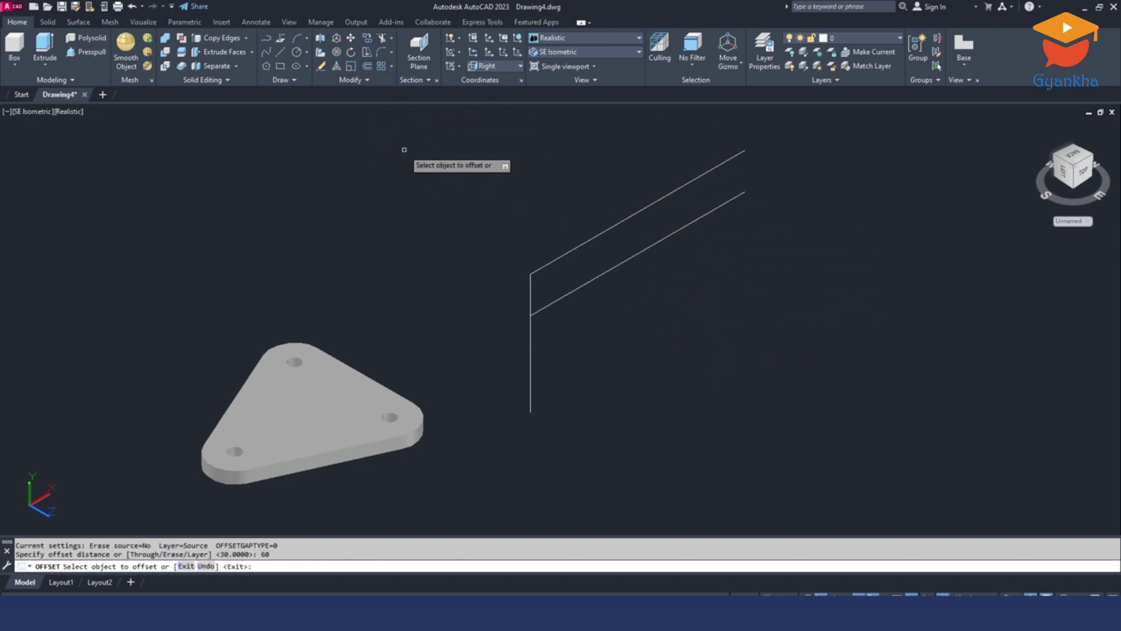
click(532, 395)
key(Escape)
key(Escape)
Trim the two offset lines beyond their intersection to form the arm's inner corner.
click(381, 42)
scroll(561, 319, up, 2)
mouse_move(561, 319)
mouse_down()
mouse_move(579, 255)
mouse_move(642, 220)
mouse_up()
key(Return)
scroll(538, 238, down, 2)
key(Escape)
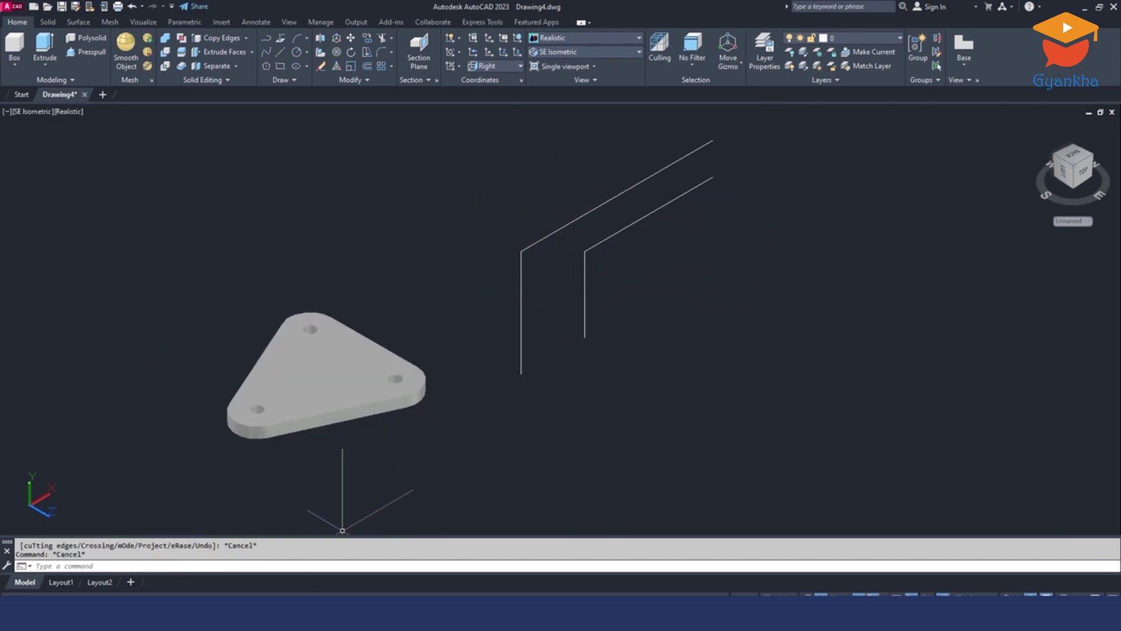
Check the outer bend radius in the exercise PDF and fillet the arm profile's outer corner with radius 50.
click(346, 615)
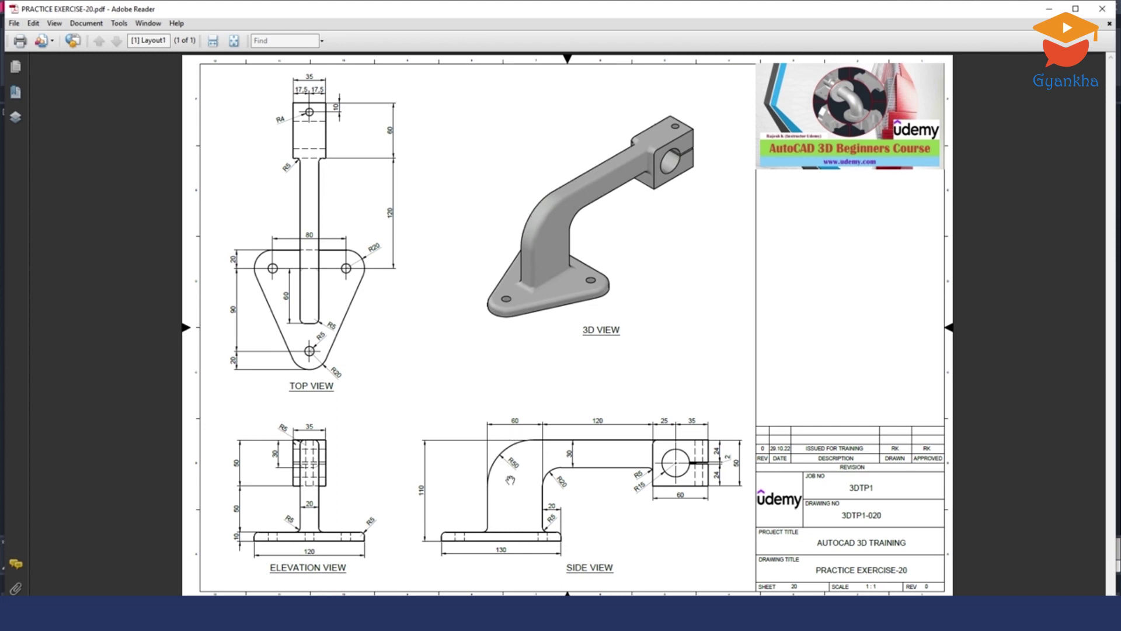
click(347, 615)
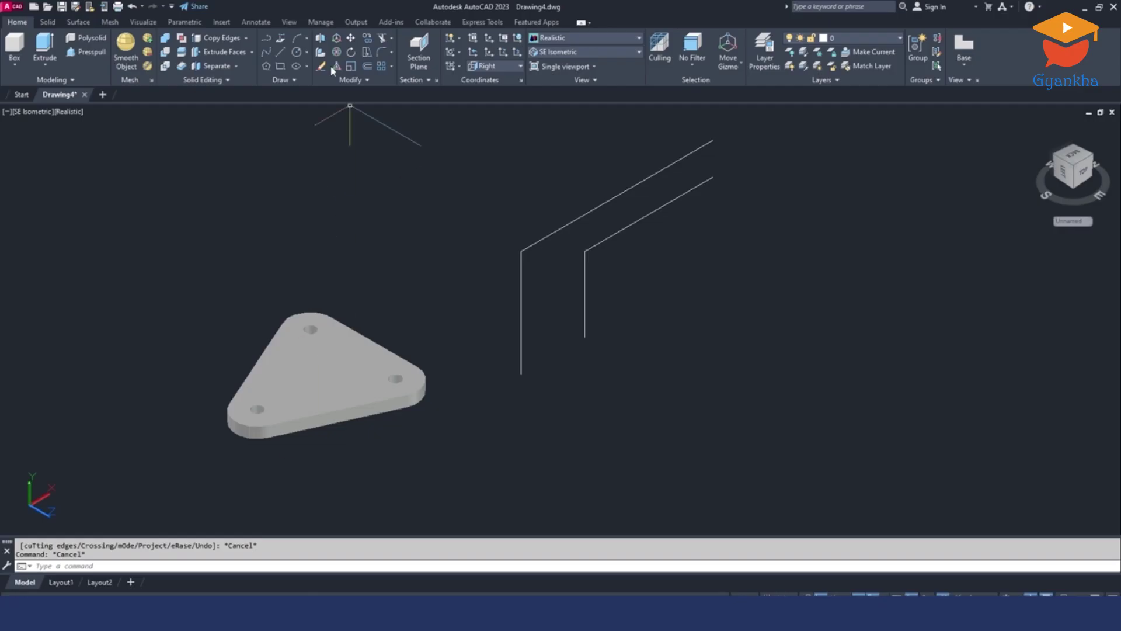
click(374, 55)
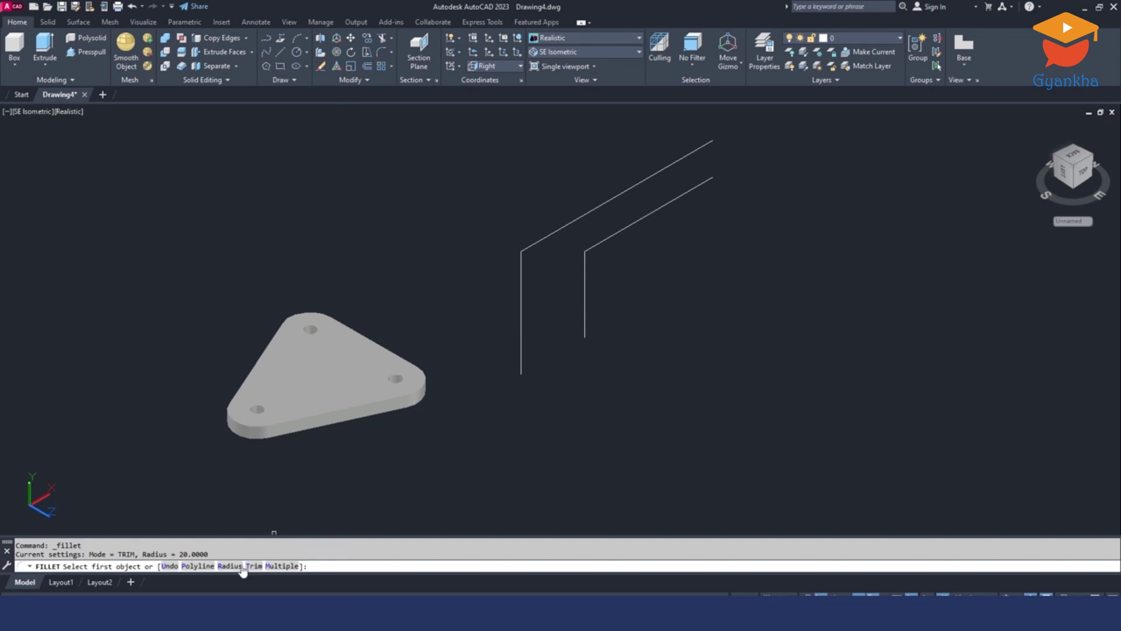
text(R)
key(Return)
text(50)
key(Return)
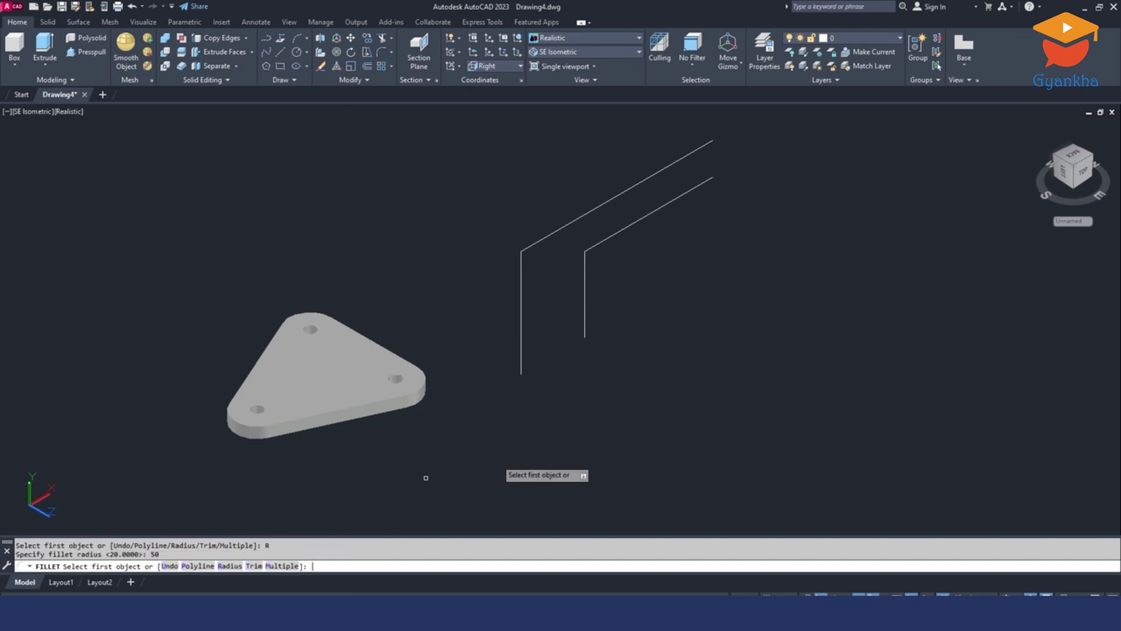
click(521, 290)
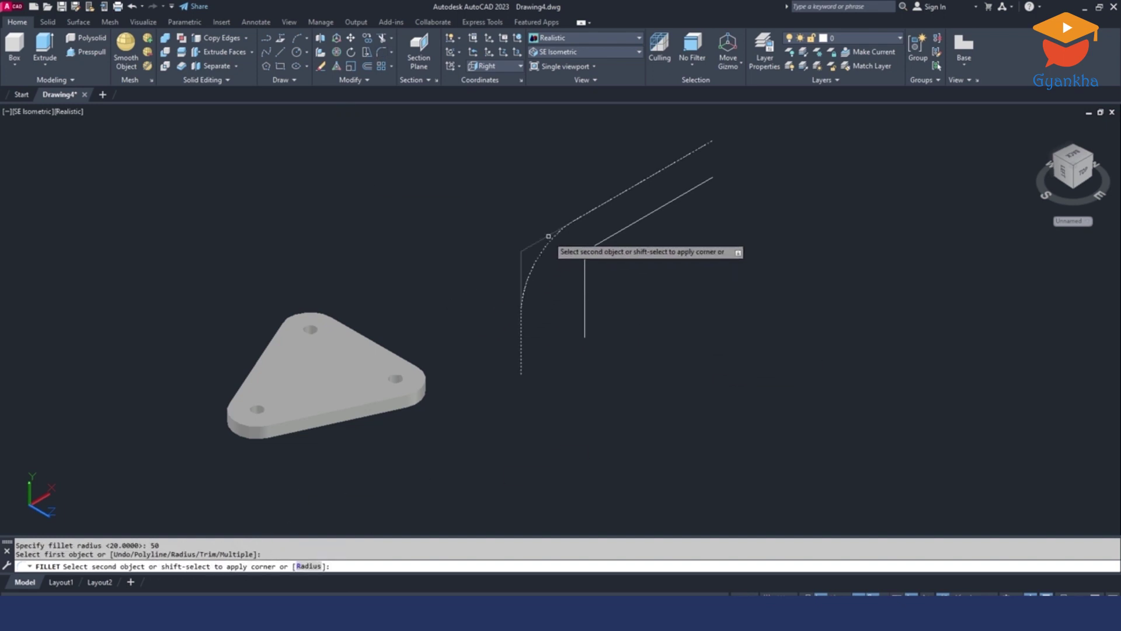
click(549, 236)
key(Escape)
Check the inner bend radius in the exercise PDF and fillet the arm profile's inner corner with radius 20.
click(350, 616)
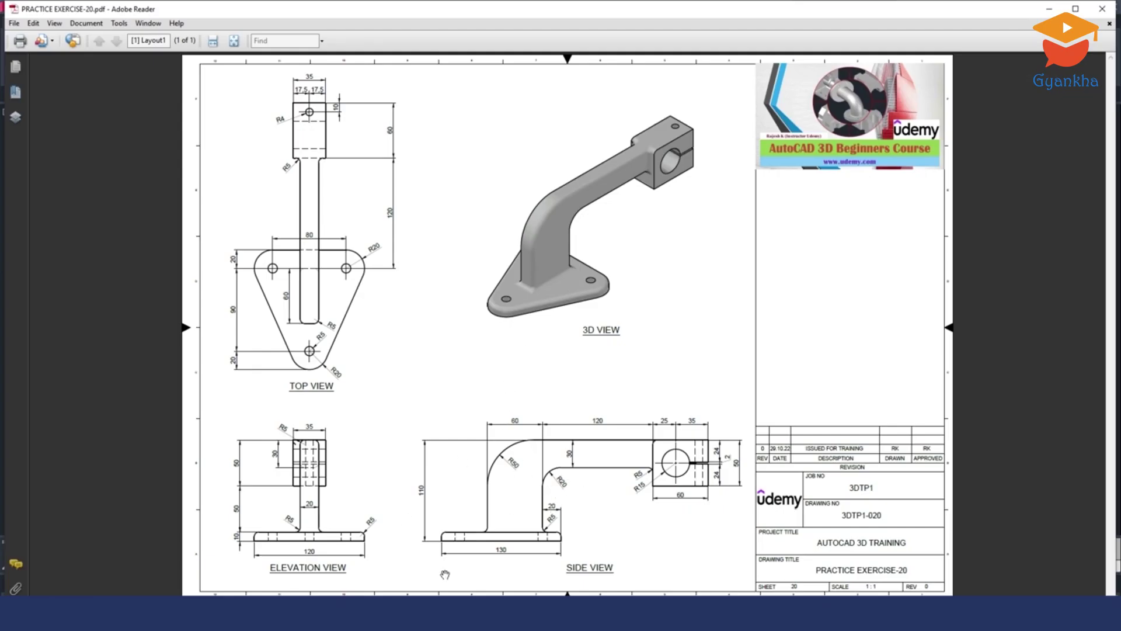
key(alt+Tab)
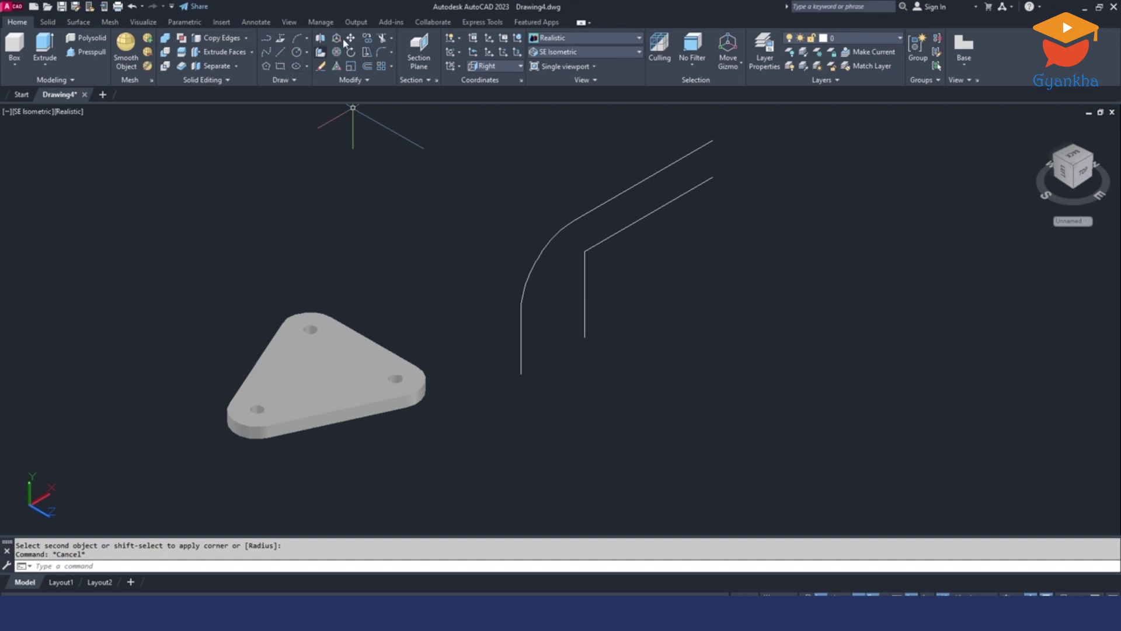
click(387, 57)
click(230, 565)
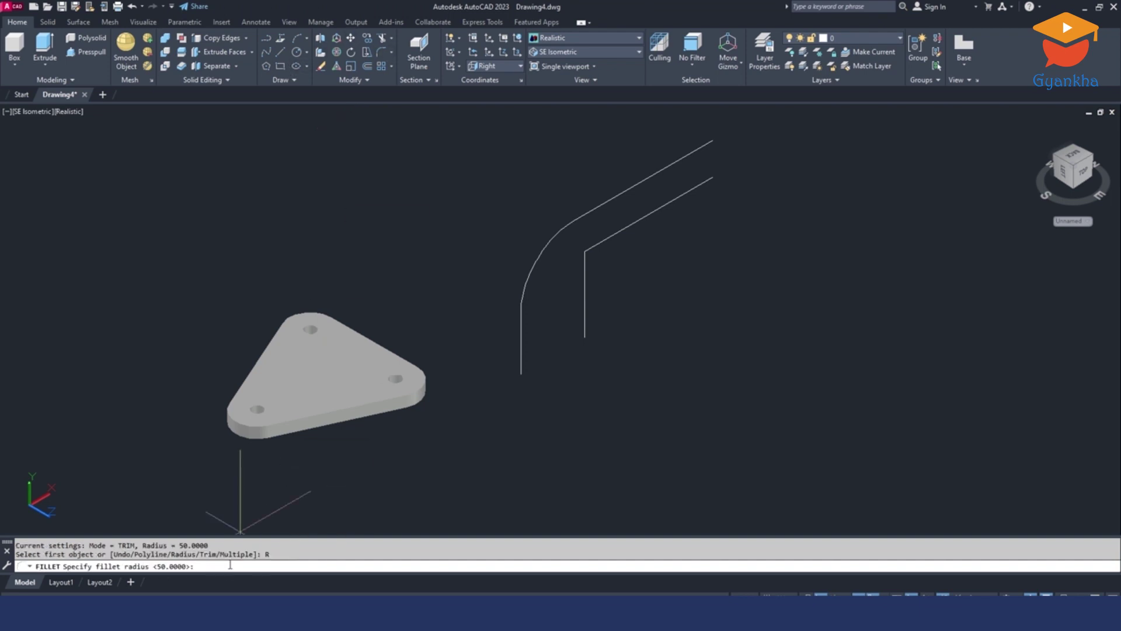
text(20)
key(Return)
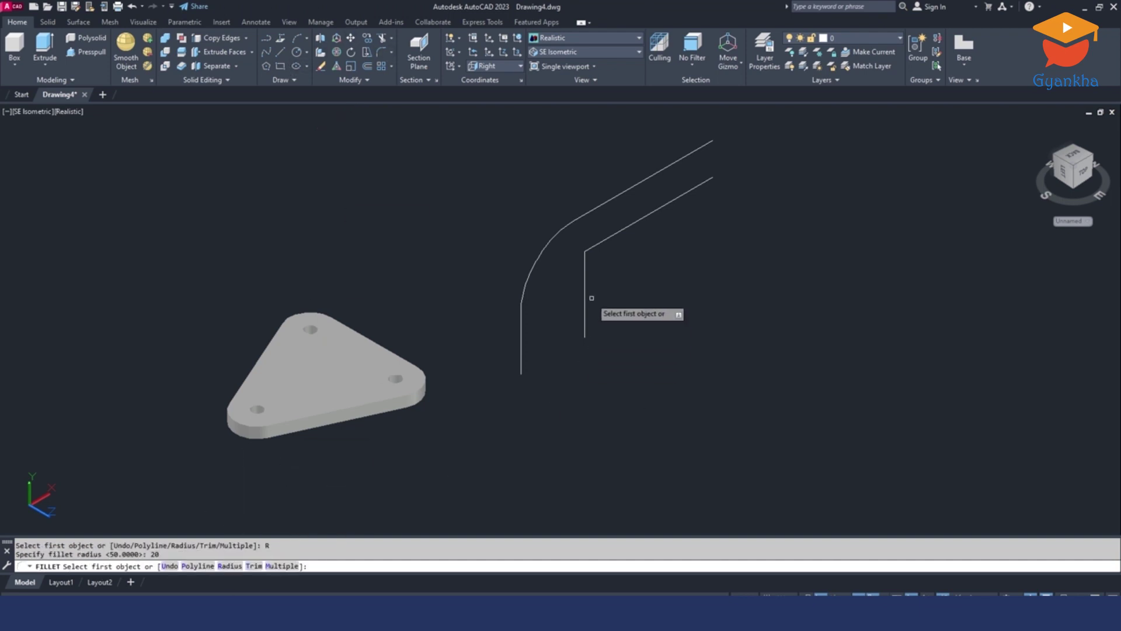
click(582, 279)
click(595, 245)
key(Escape)
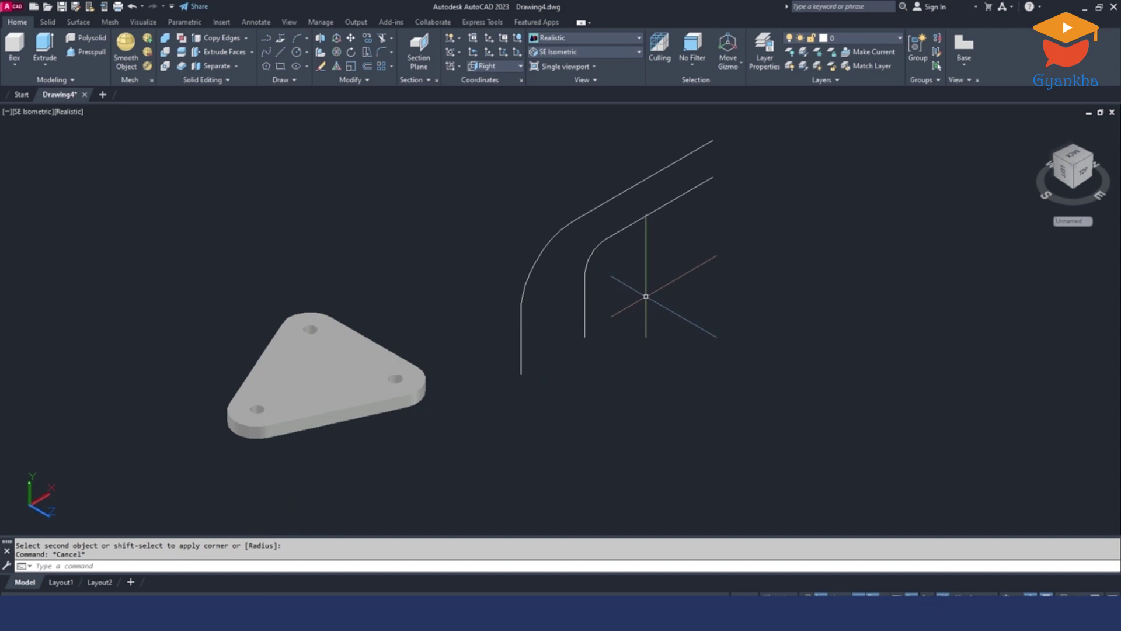
Close the arm profile with a straight line across its lower end and another across its upper end.
middle_drag(643, 303, 571, 328)
click(281, 51)
click(450, 398)
click(512, 361)
key(Escape)
key(Escape)
click(281, 53)
click(641, 166)
click(640, 203)
key(Escape)
key(Escape)
Join all lines and arcs of the arm profile into a single closed polyline.
text(j)
key(Return)
click(672, 154)
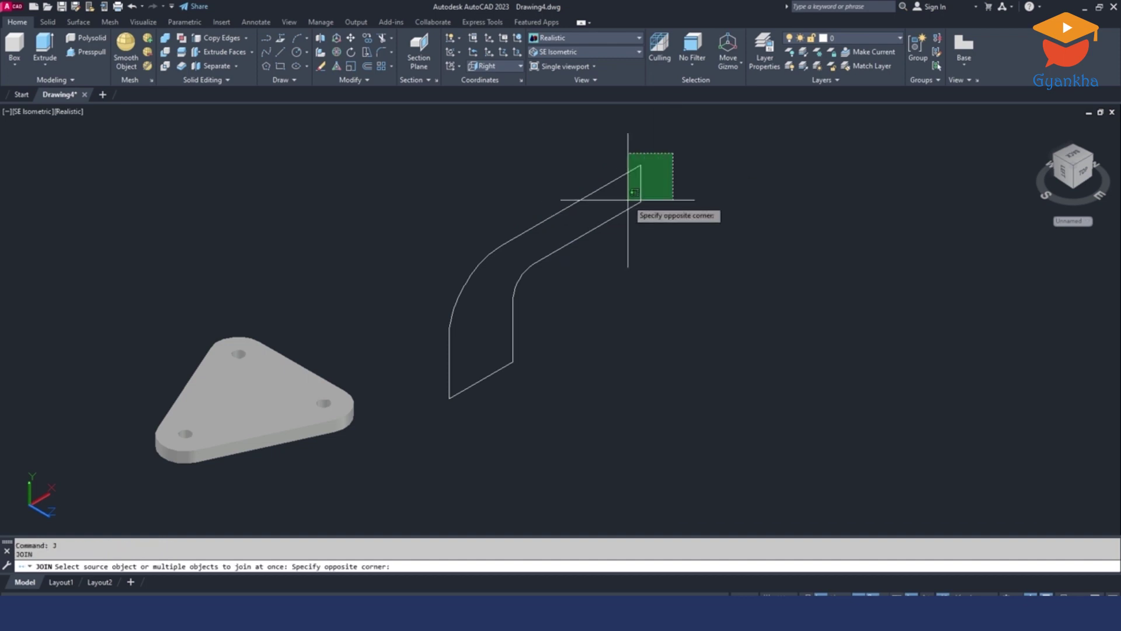
click(420, 464)
key(Return)
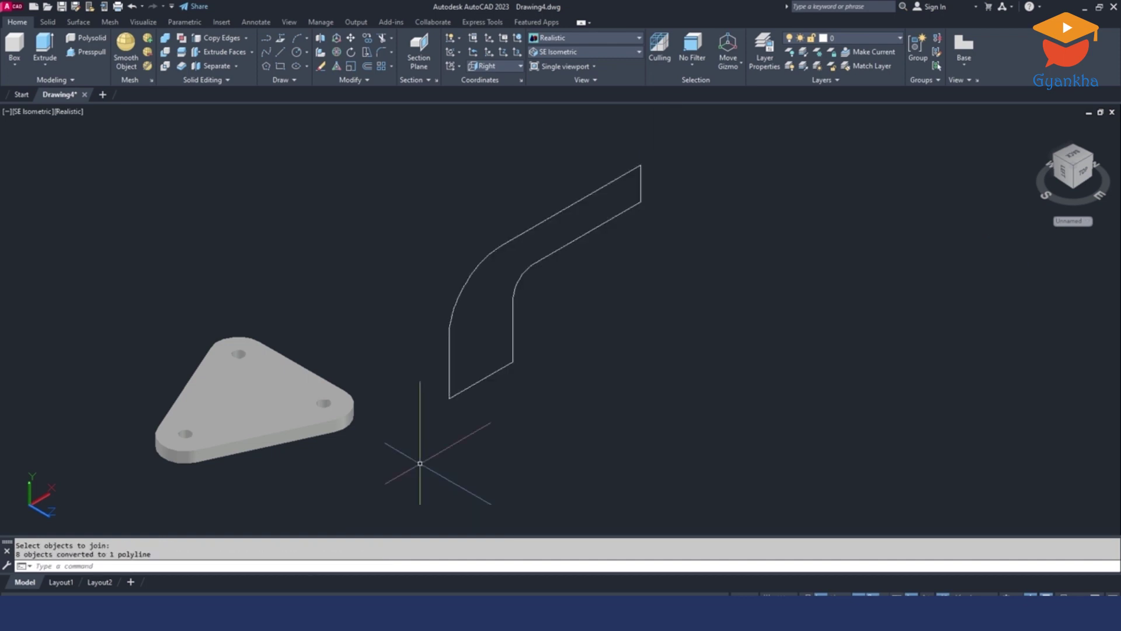
key(Escape)
click(514, 339)
click(513, 339)
key(Escape)
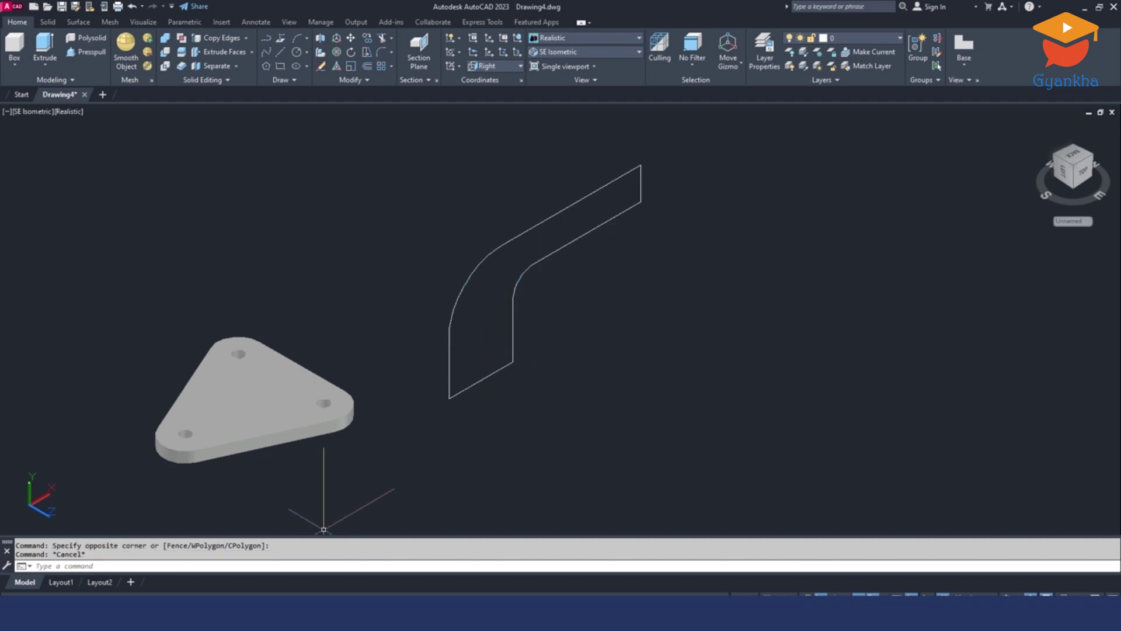
Check the arm's thickness in the exercise PDF and extrude the closed profile by 20.
click(350, 614)
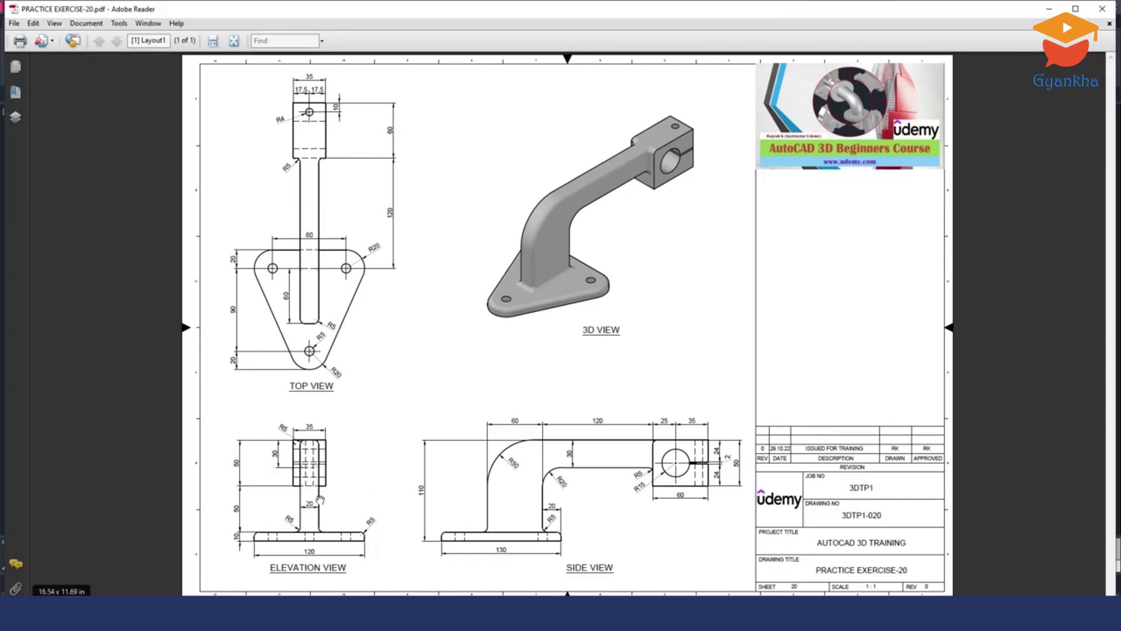
click(252, 613)
click(471, 451)
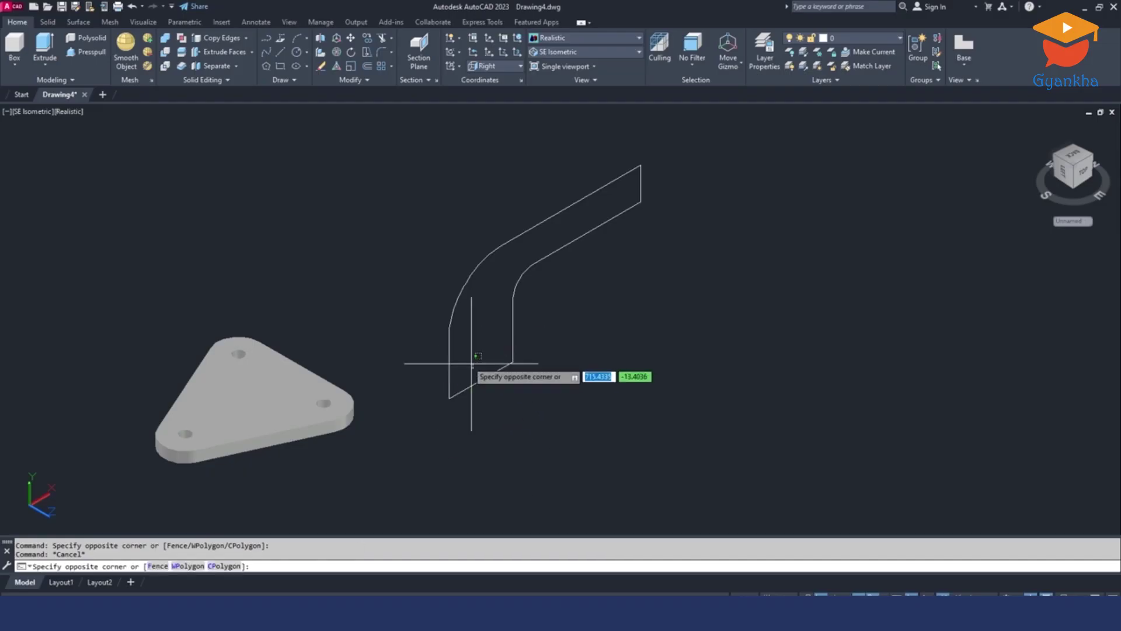
click(401, 205)
click(54, 51)
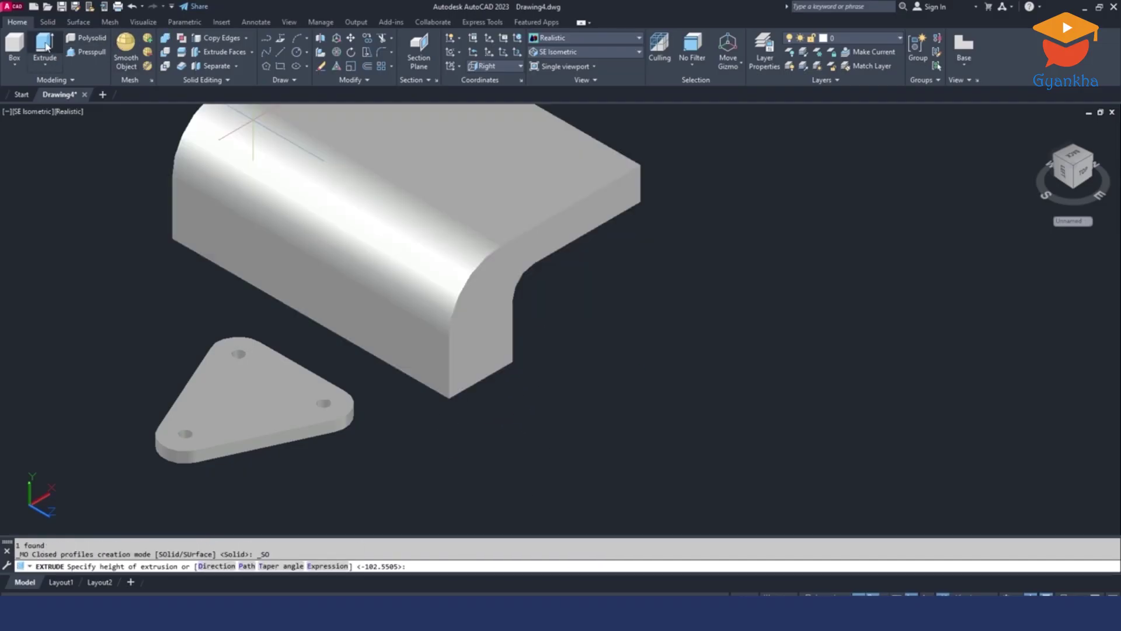
text(20)
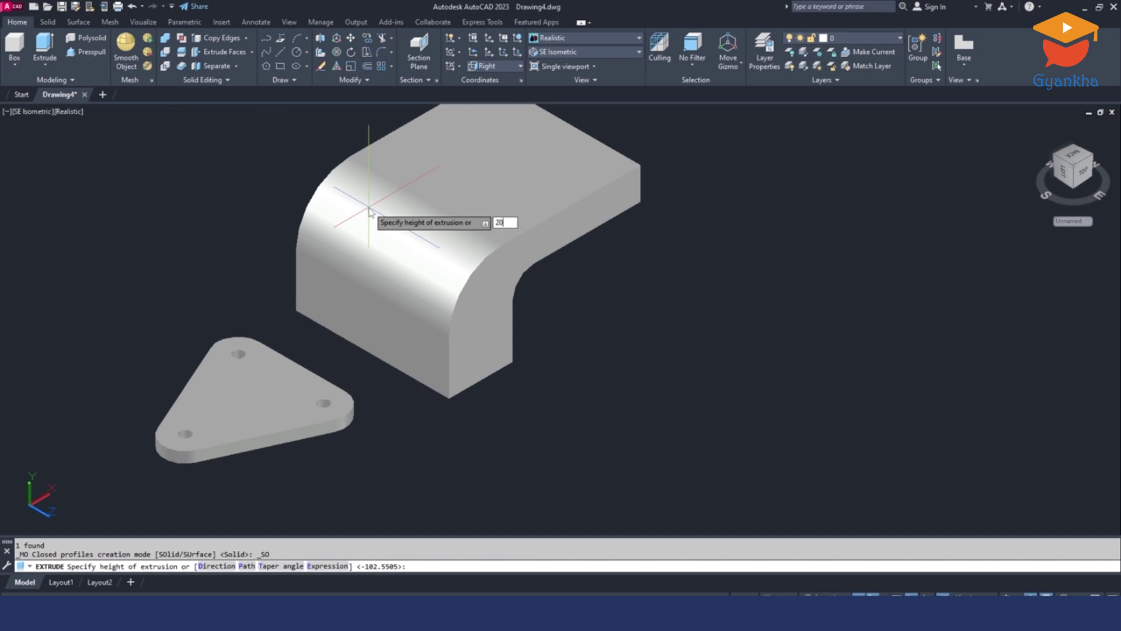
key(Return)
Move the arm by the midpoint of its foot's inner-bend edge onto the midpoint of the base plate's upper edge beside the two 80-spaced holes.
shift+middle_drag(691, 463, 550, 408)
click(550, 407)
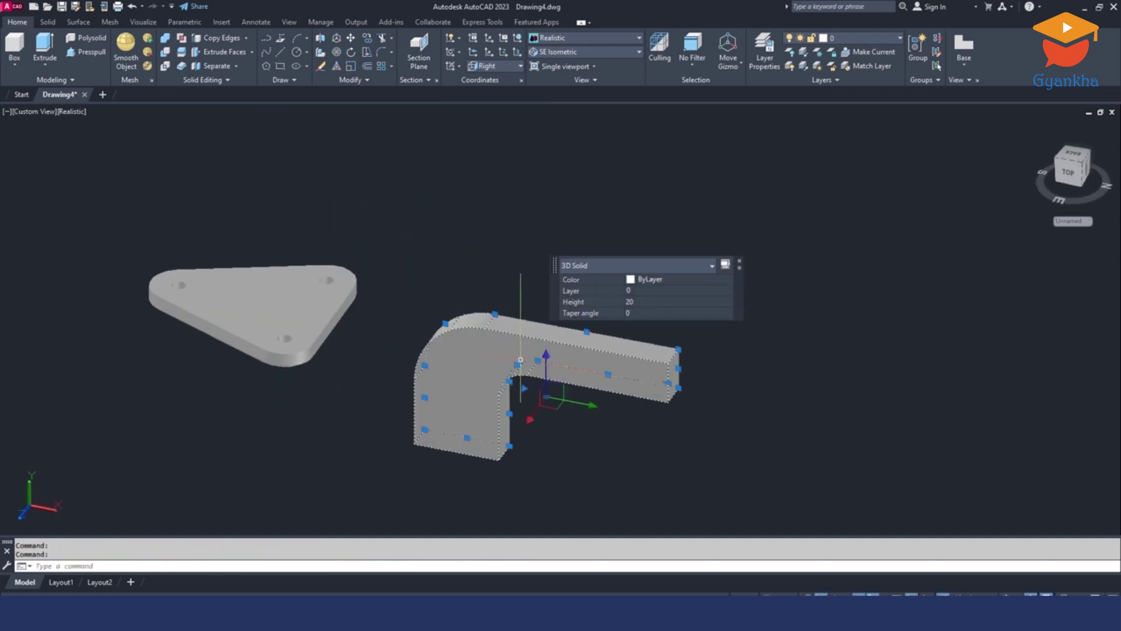
click(352, 39)
scroll(450, 376, up, 5)
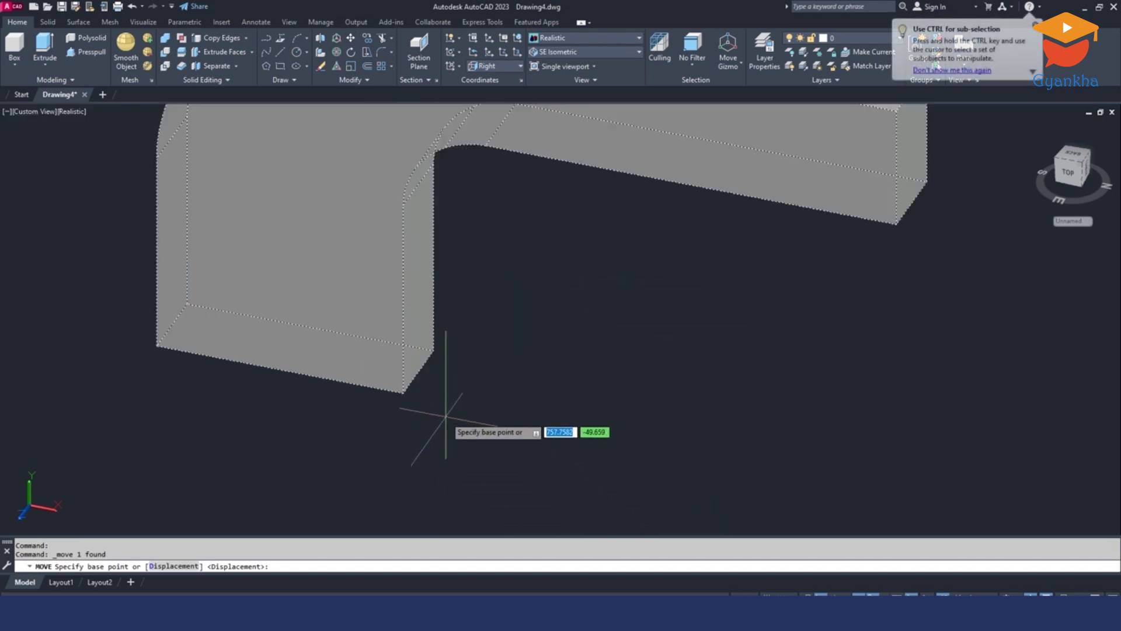
click(413, 380)
scroll(432, 372, down, 5)
middle_drag(273, 298, 522, 348)
scroll(435, 253, up, 2)
shift+middle_drag(451, 256, 430, 199)
scroll(489, 241, up, 2)
shift+middle_drag(492, 249, 681, 321)
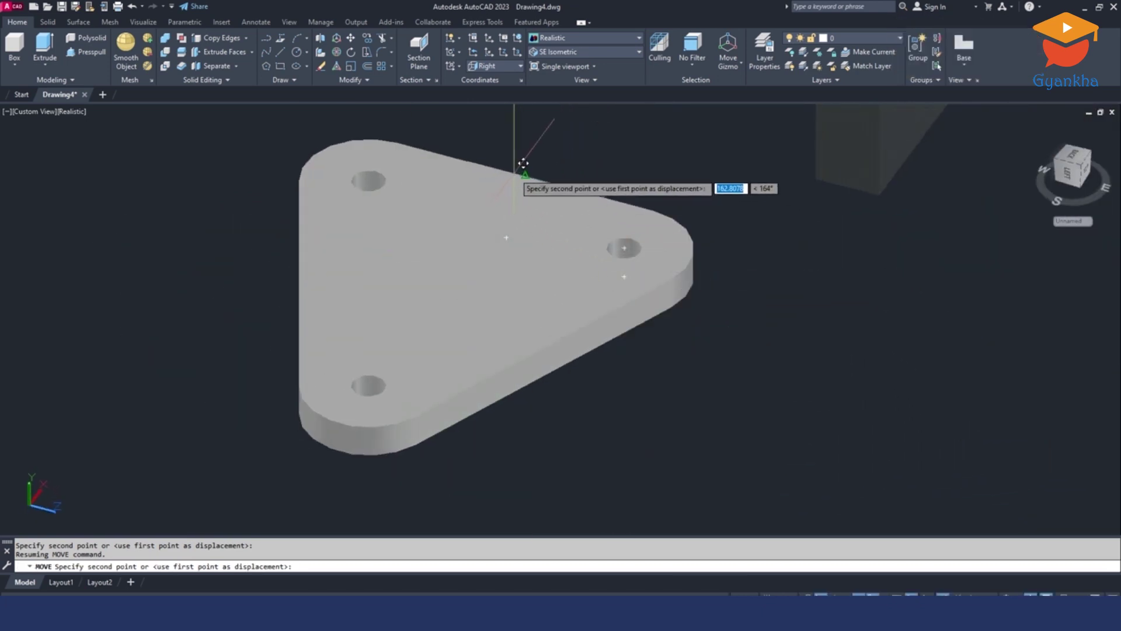
click(528, 170)
mouse_move(594, 238)
shift+middle_down()
mouse_move(577, 261)
mouse_move(514, 203)
mouse_move(599, 252)
shift+middle_up()
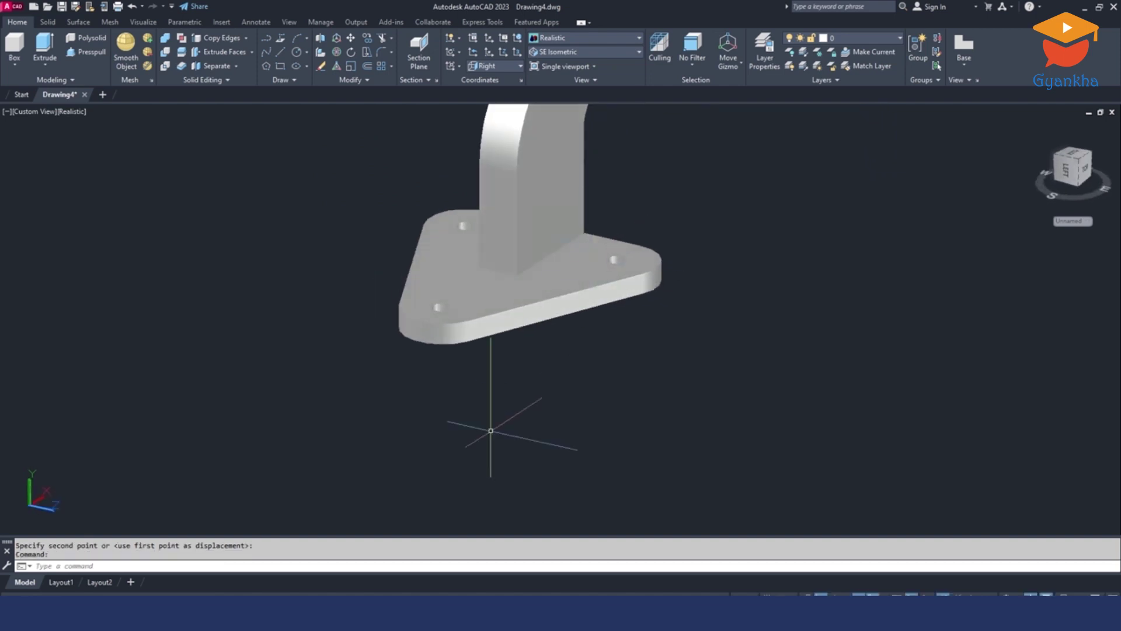
Check the arm's position in the exercise PDF and move the arm 20 inward from the base plate's edge.
click(275, 611)
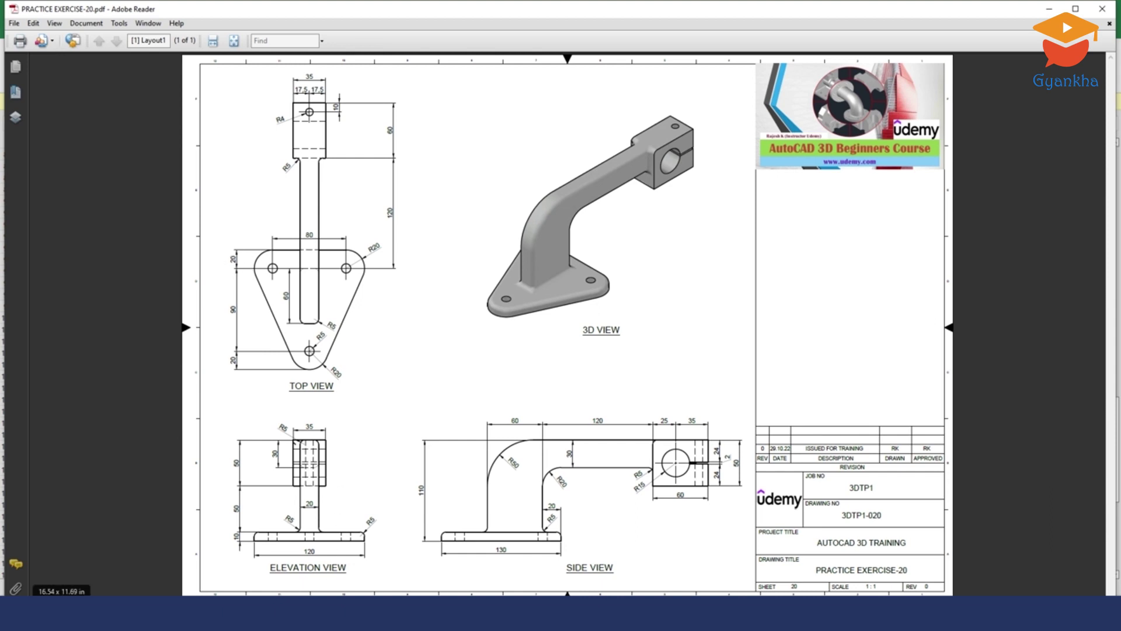
click(304, 611)
scroll(568, 292, down, 4)
middle_drag(638, 248, 599, 307)
click(603, 233)
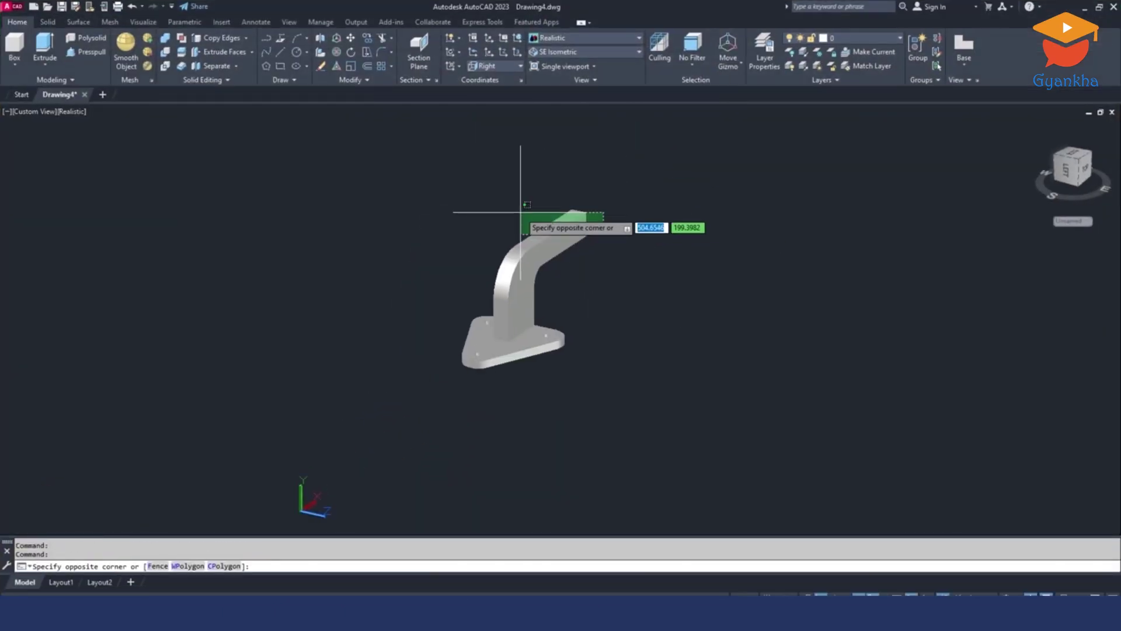
click(523, 212)
click(349, 40)
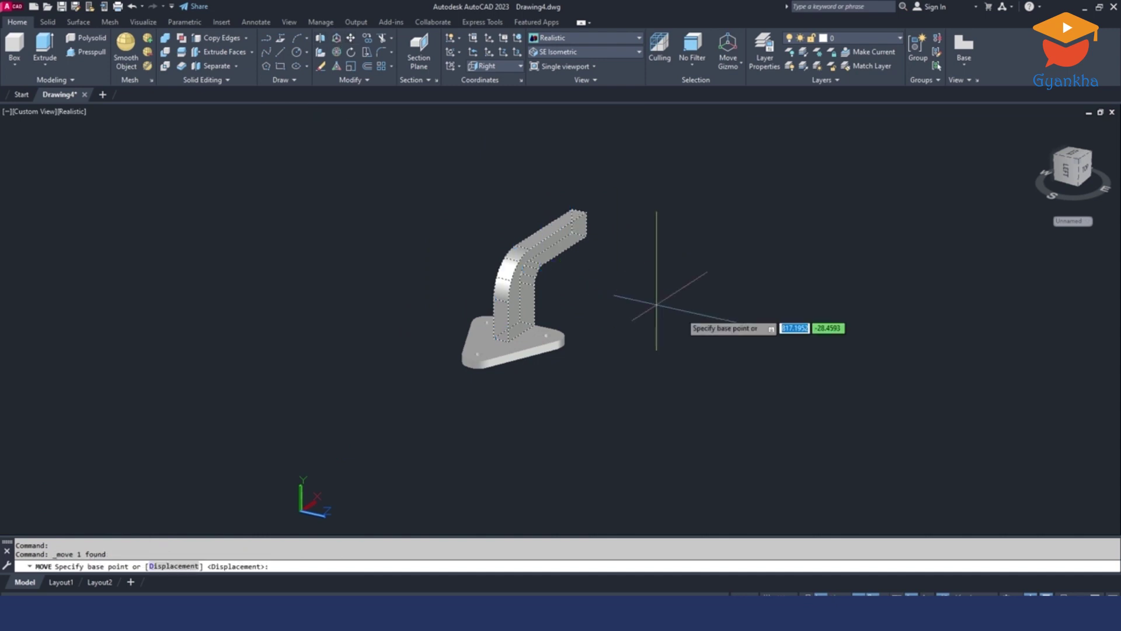
click(758, 270)
text(20)
key(Return)
shift+middle_drag(707, 301, 590, 317)
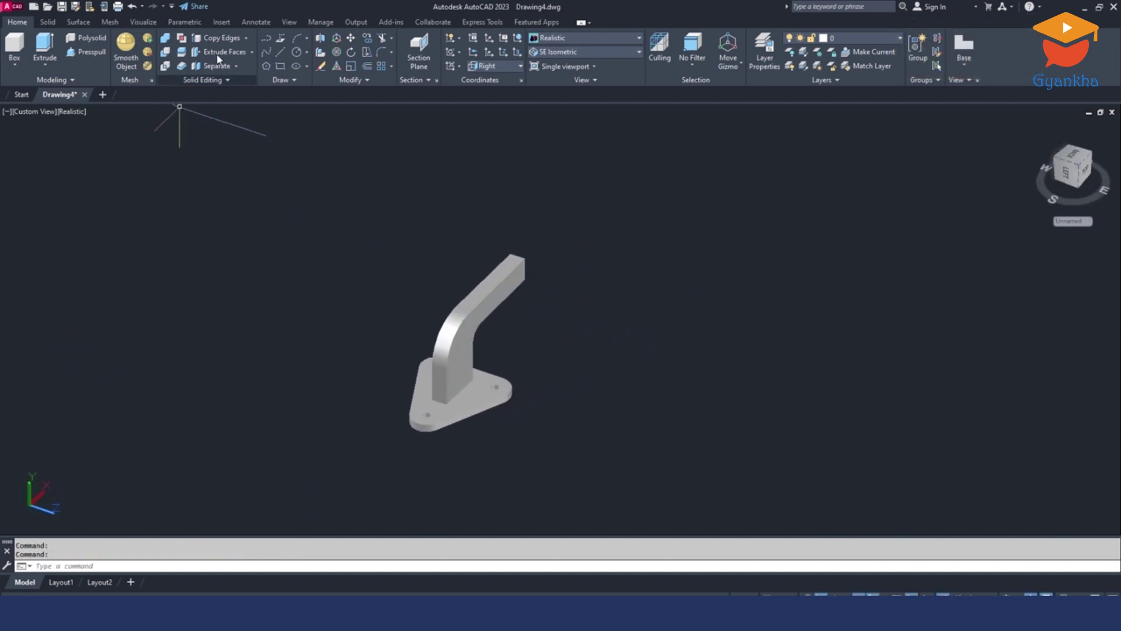
Union the base plate and the bent arm into one solid.
click(165, 38)
click(528, 422)
click(404, 290)
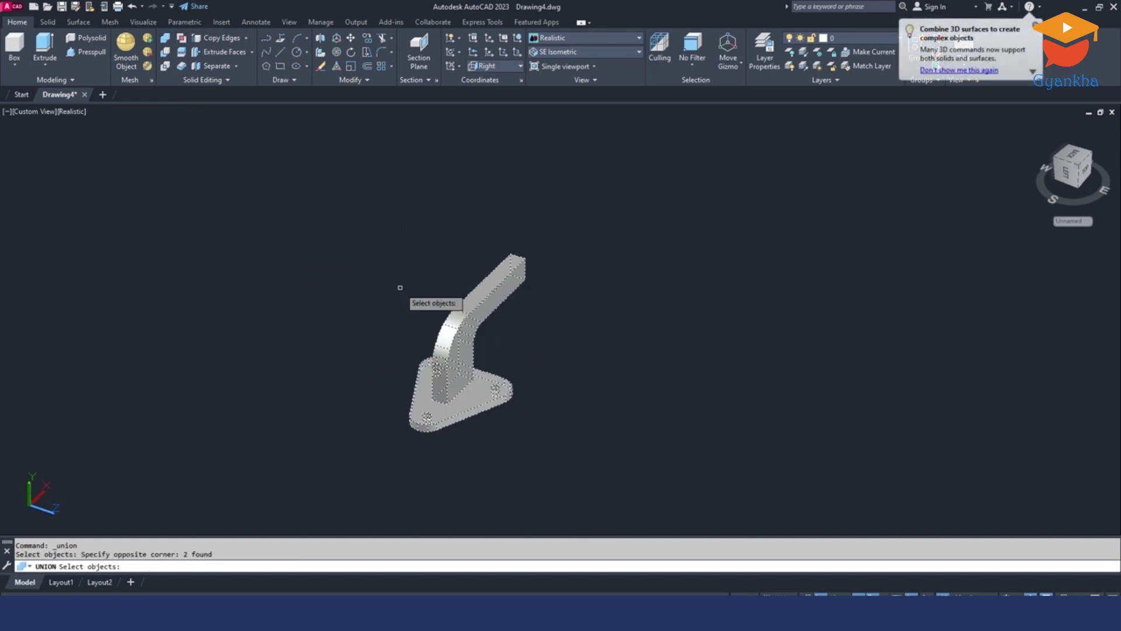
key(Return)
scroll(494, 362, up, 2)
shift+drag(524, 360, 473, 353)
Check the end block's size in the exercise PDF and draw a 60 by 50 rectangle beside the arm.
click(334, 613)
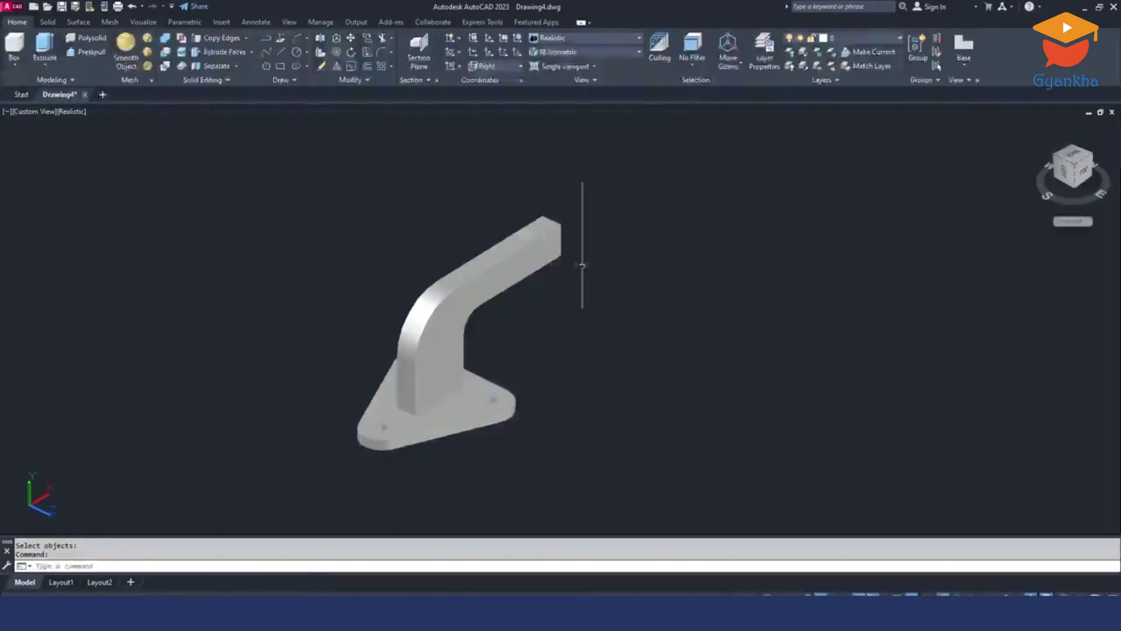
middle_drag(583, 250, 458, 201)
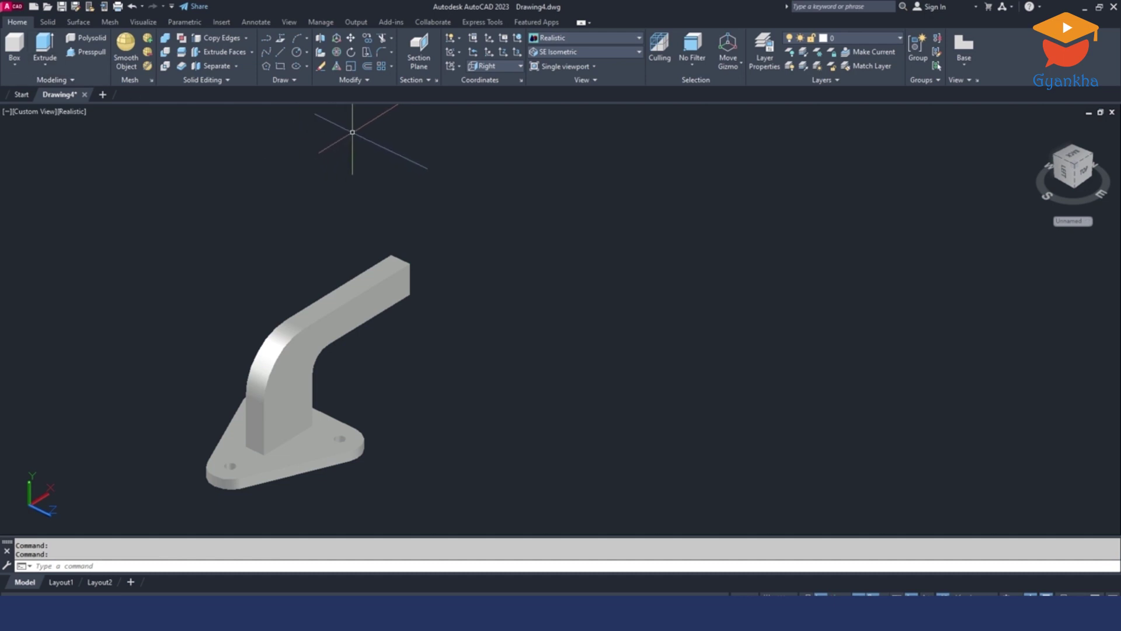
click(281, 67)
click(520, 316)
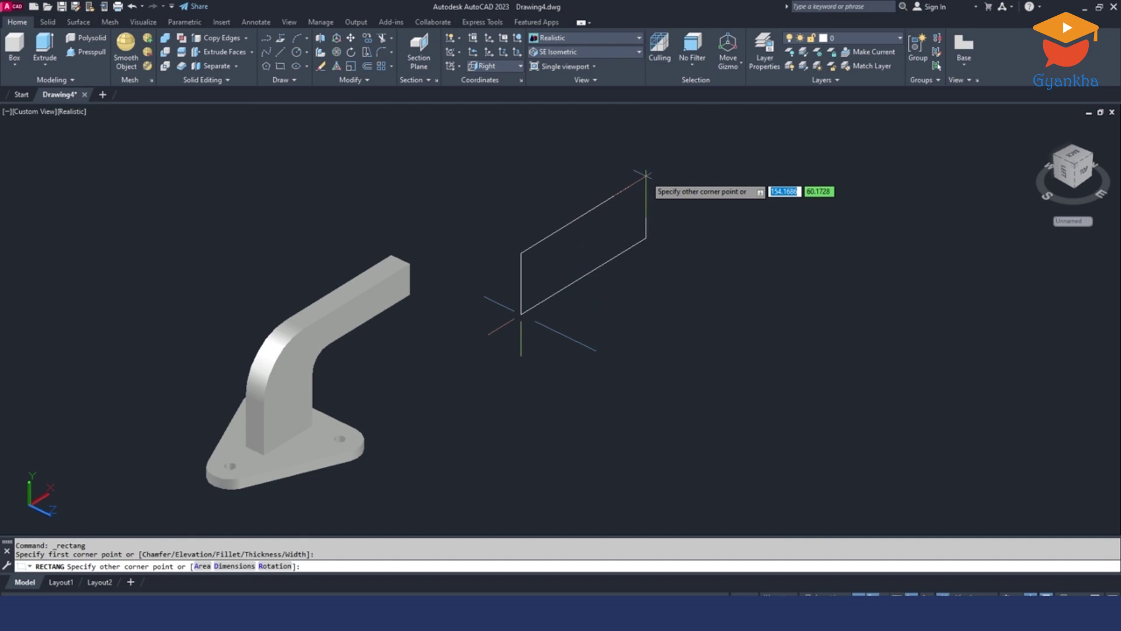
click(233, 566)
text(60)
key(Return)
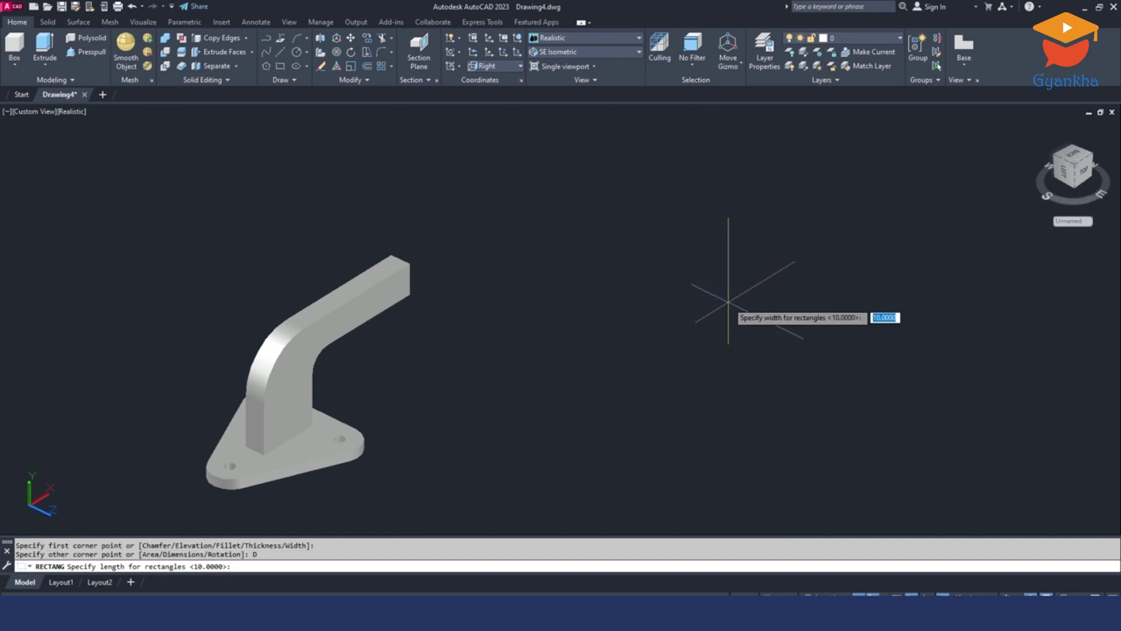
text(50)
key(Return)
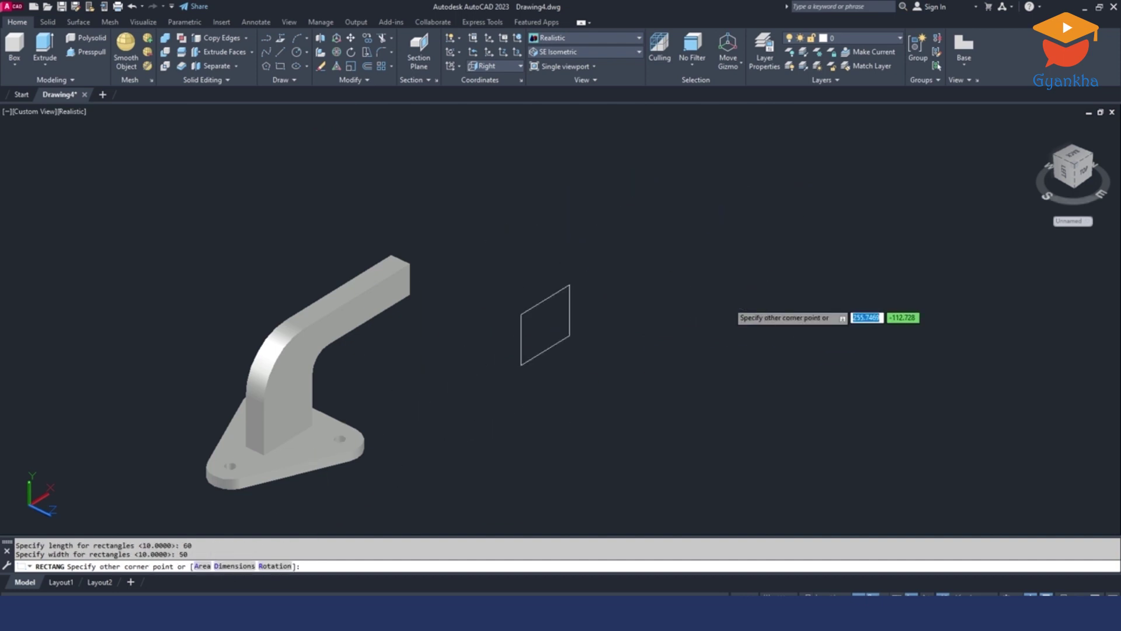
click(754, 204)
Check the end block's thickness in the exercise PDF and extrude the 60 by 50 rectangle by 35.
scroll(638, 309, up, 3)
click(637, 309)
click(553, 368)
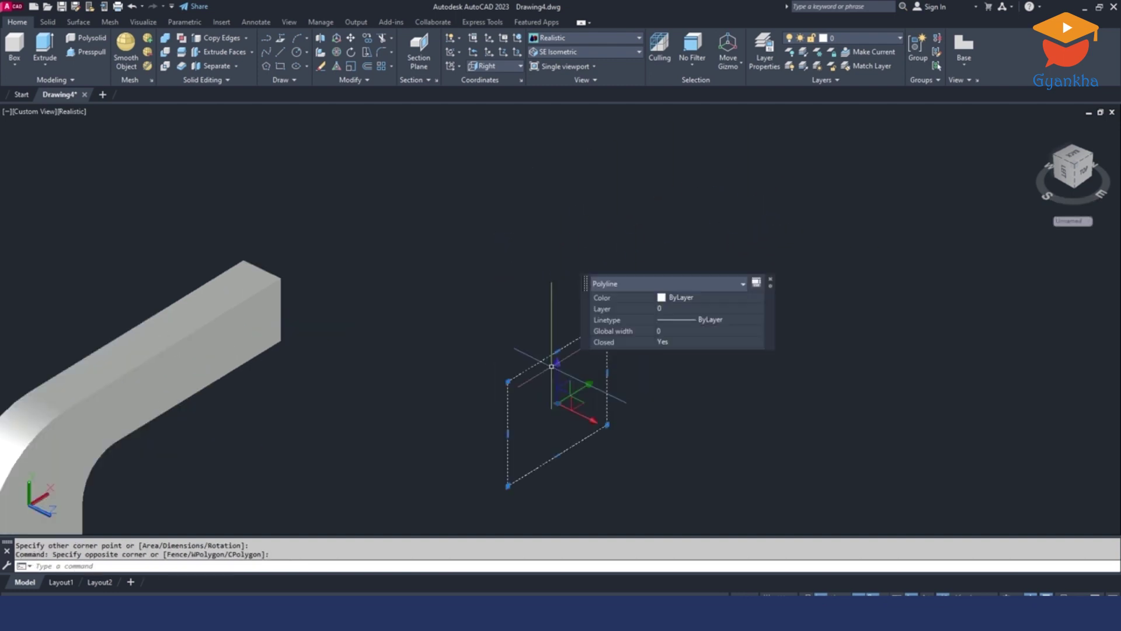
click(44, 47)
key(alt+Tab)
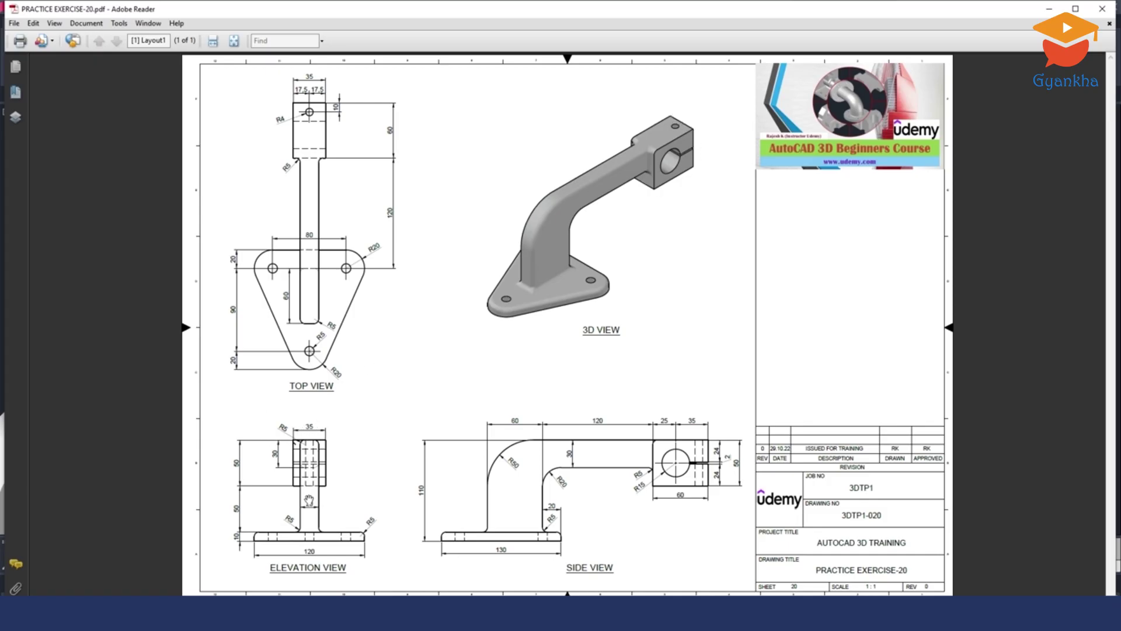
key(alt+Tab)
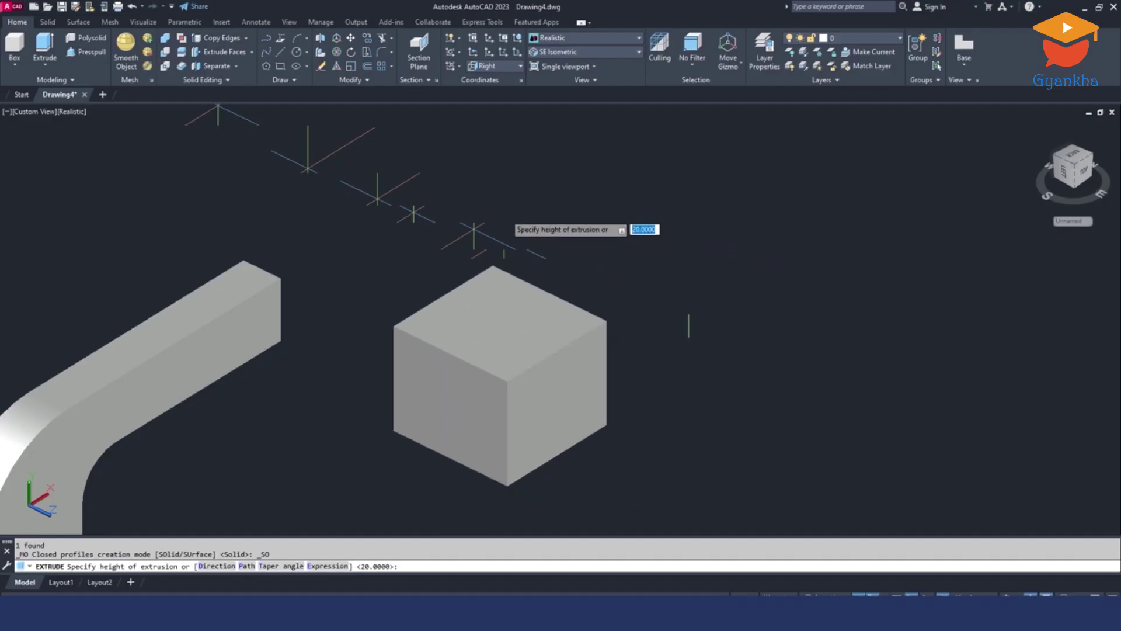
key(Return)
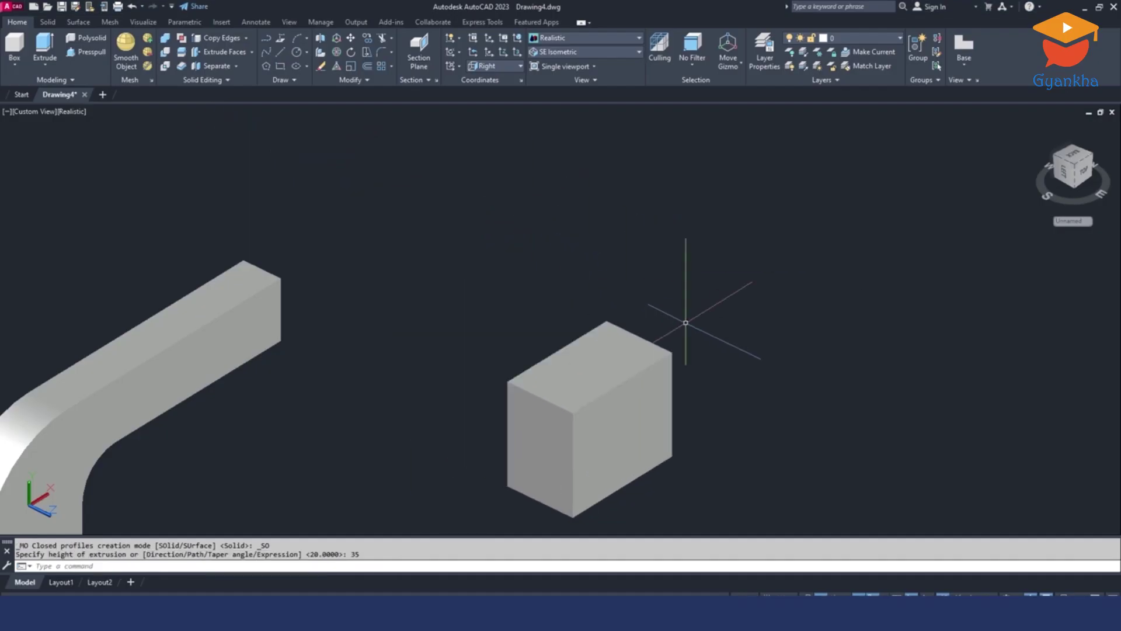
Move the end block by its upper corner edge onto the free end of the arm.
click(596, 403)
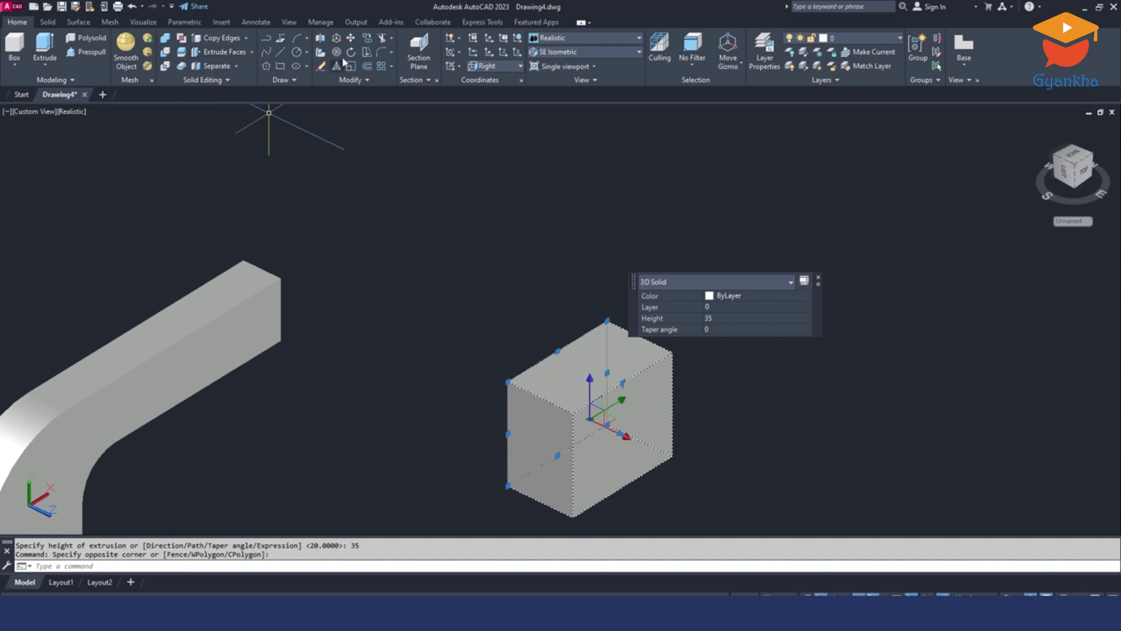
click(351, 38)
click(508, 381)
scroll(266, 251, up, 2)
click(250, 260)
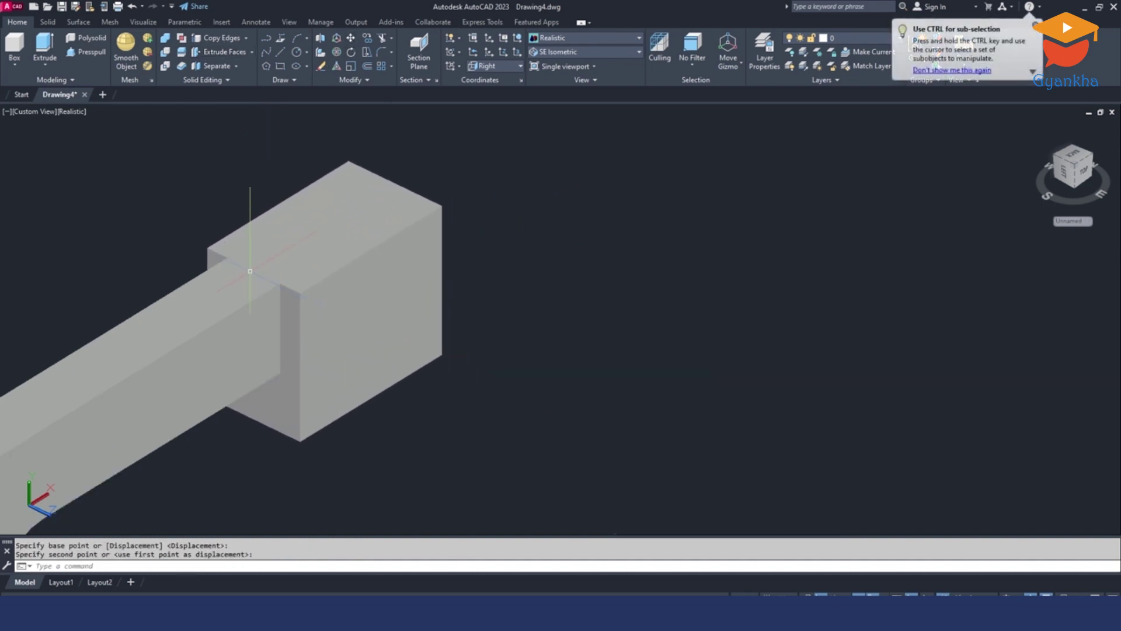
Compare the model with the exercise PDF and union the end block with the bracket body.
scroll(348, 240, down, 3)
click(351, 616)
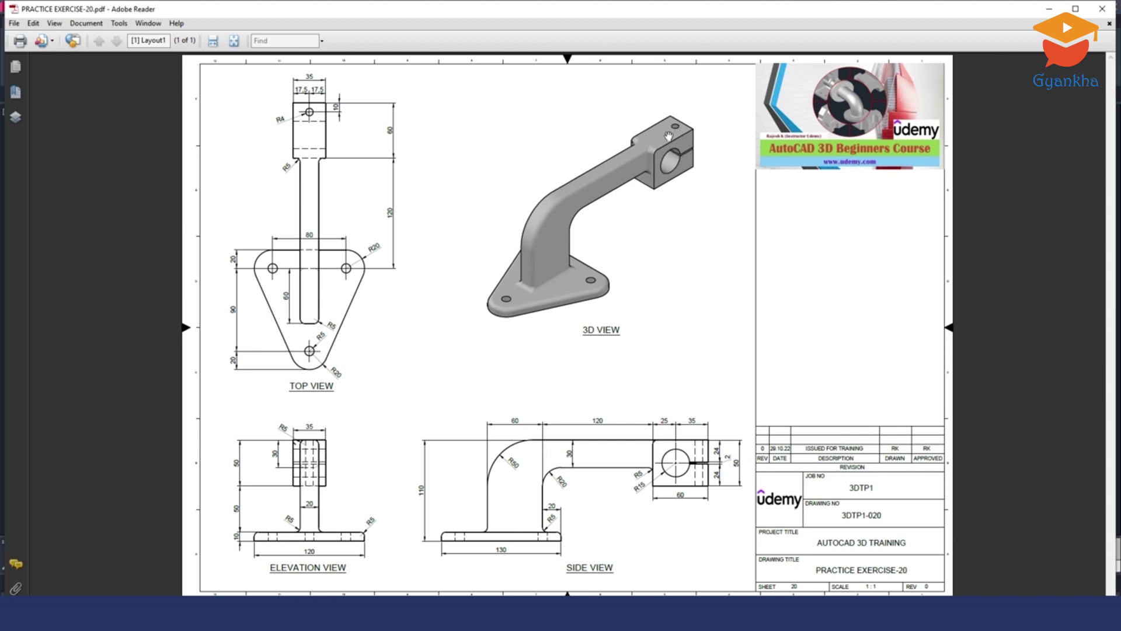
click(250, 613)
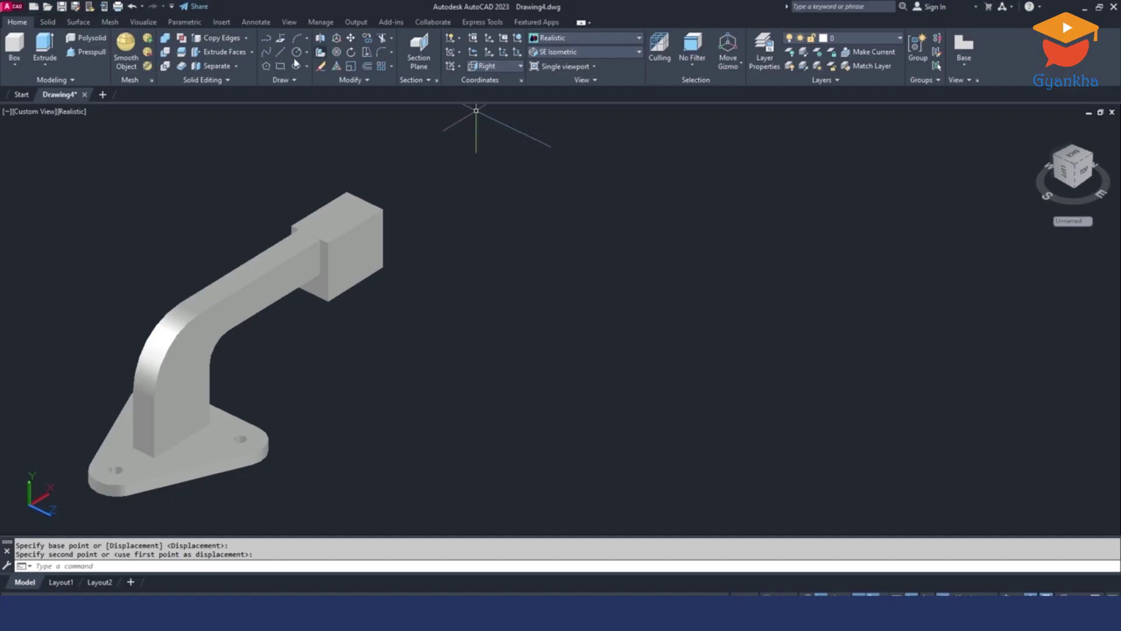
click(166, 40)
click(255, 279)
click(359, 225)
key(Return)
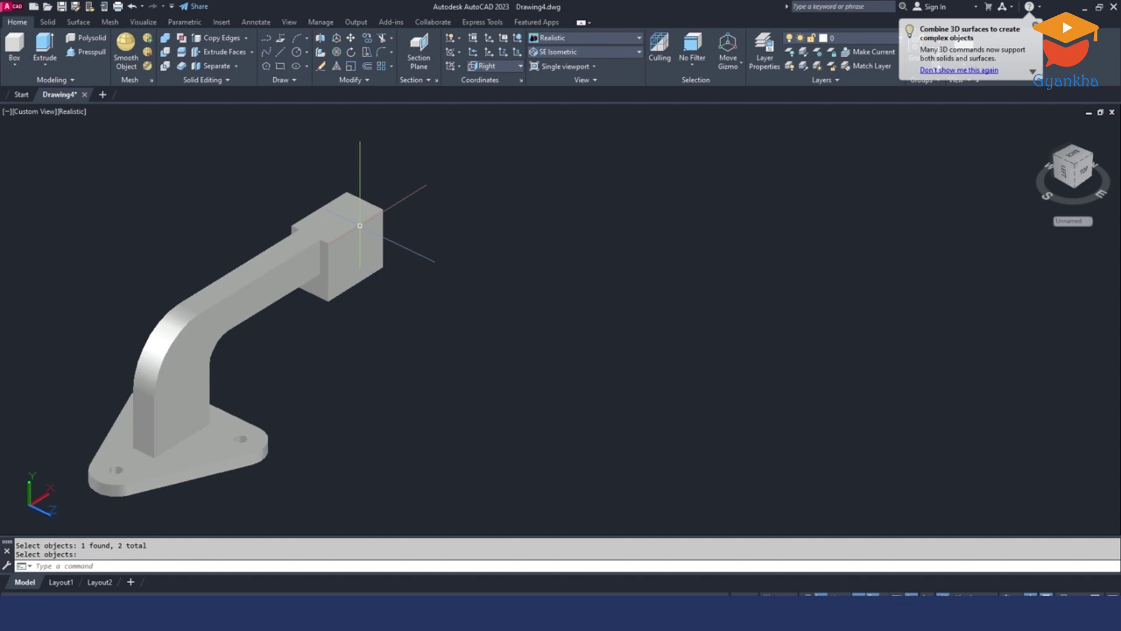
click(359, 225)
click(453, 324)
key(Escape)
key(Escape)
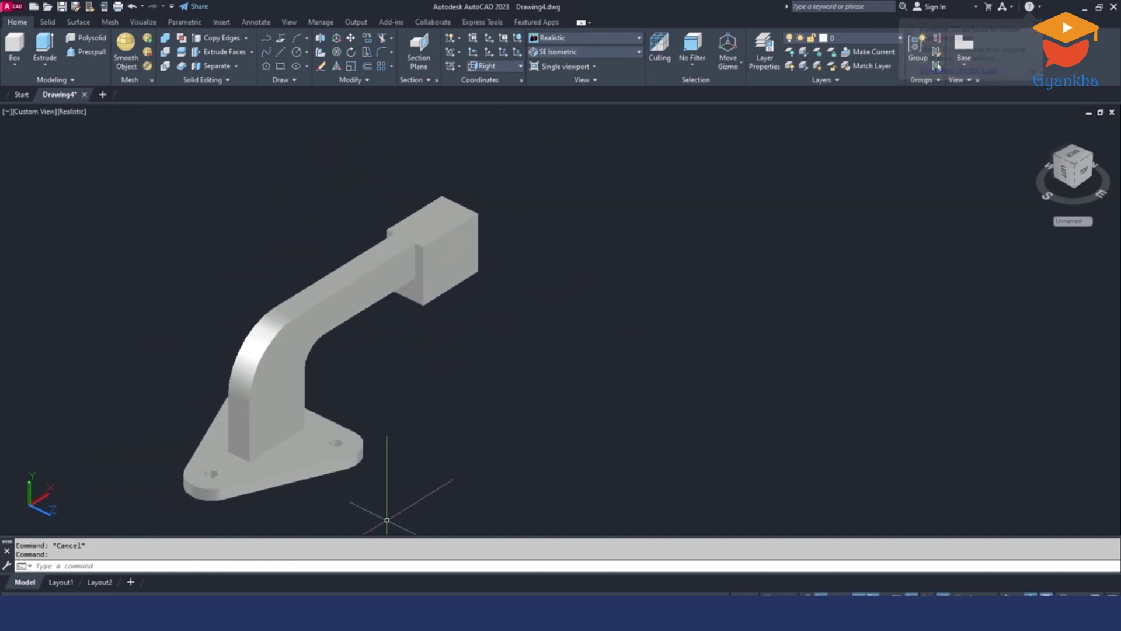
Check the clamp hole in the exercise PDF and draw a radius 15 circle at the midpoint of the block's outer vertical edge.
key(alt+Tab)
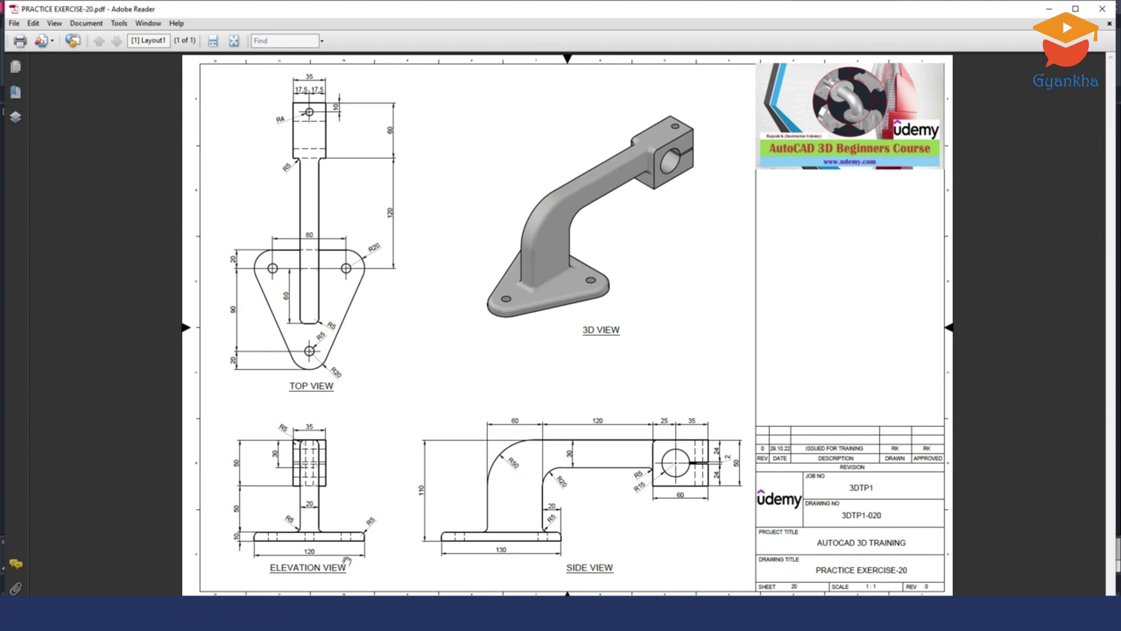
click(337, 610)
scroll(480, 248, up, 4)
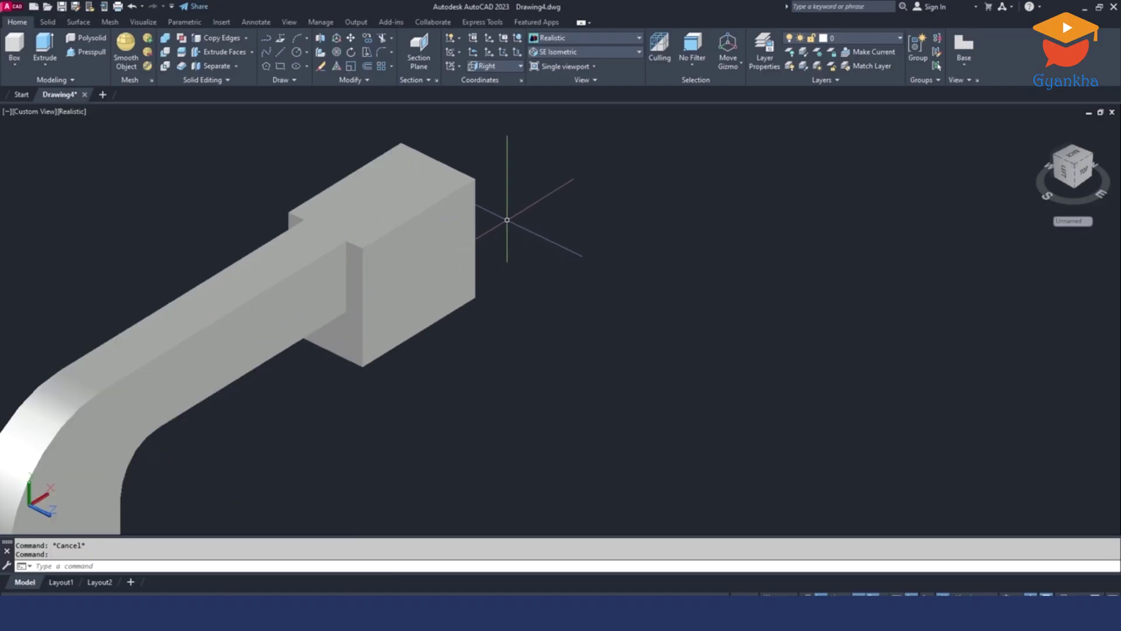
middle_drag(501, 222, 490, 228)
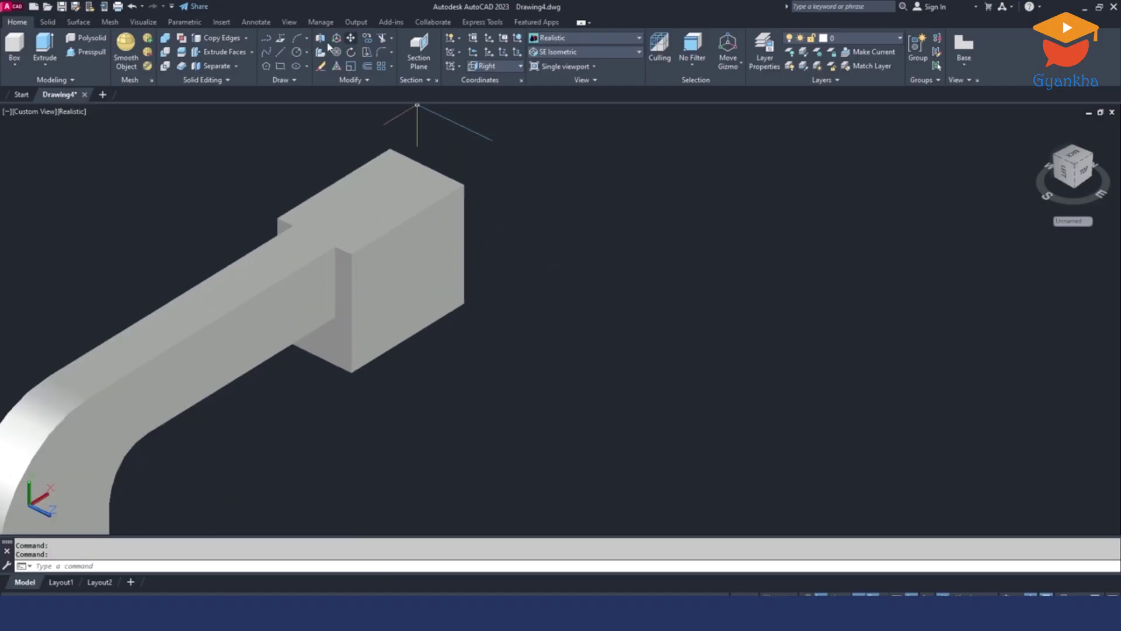
click(297, 52)
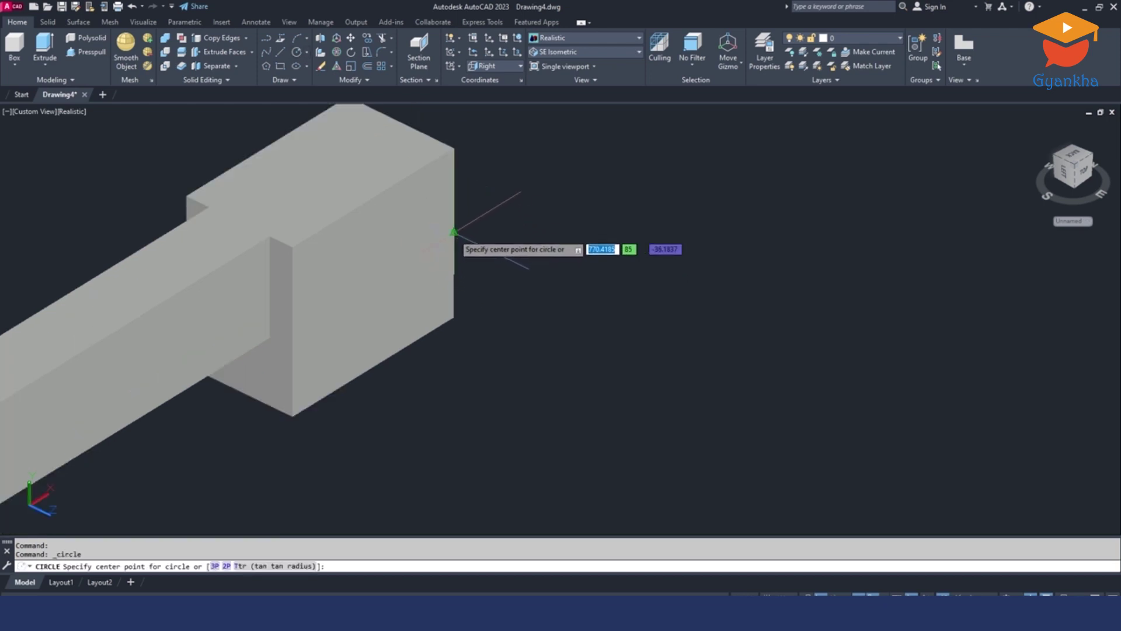
click(454, 233)
text(15)
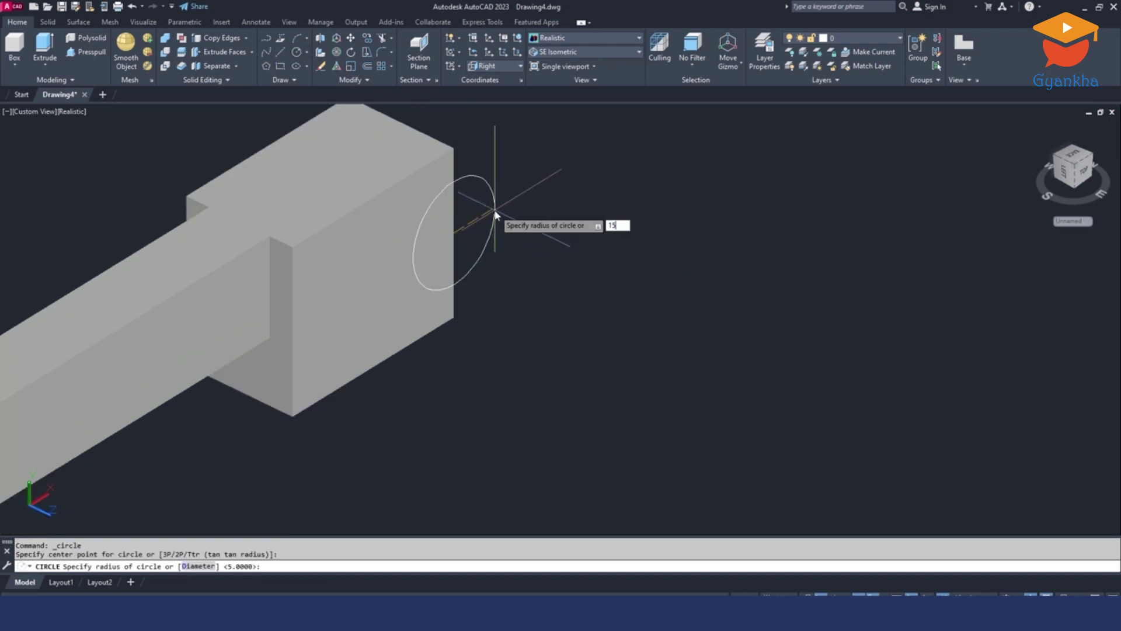
key(Return)
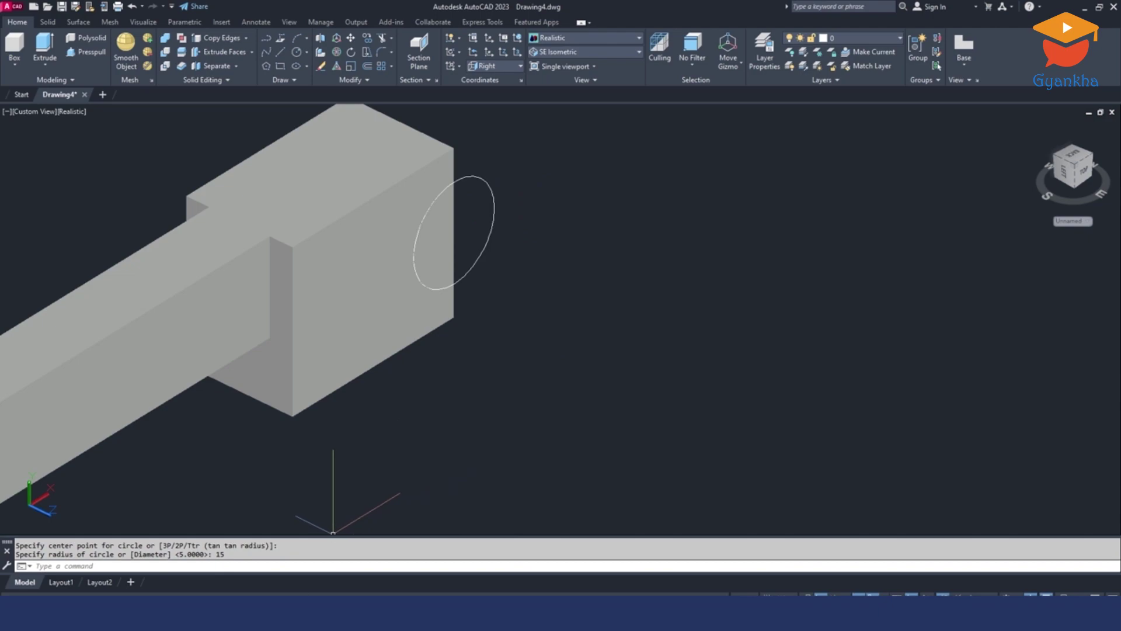
Using the exercise PDF, move the circle 35 inward from the block's outer edge and check the clamp slot's dimensions.
key(alt+Tab)
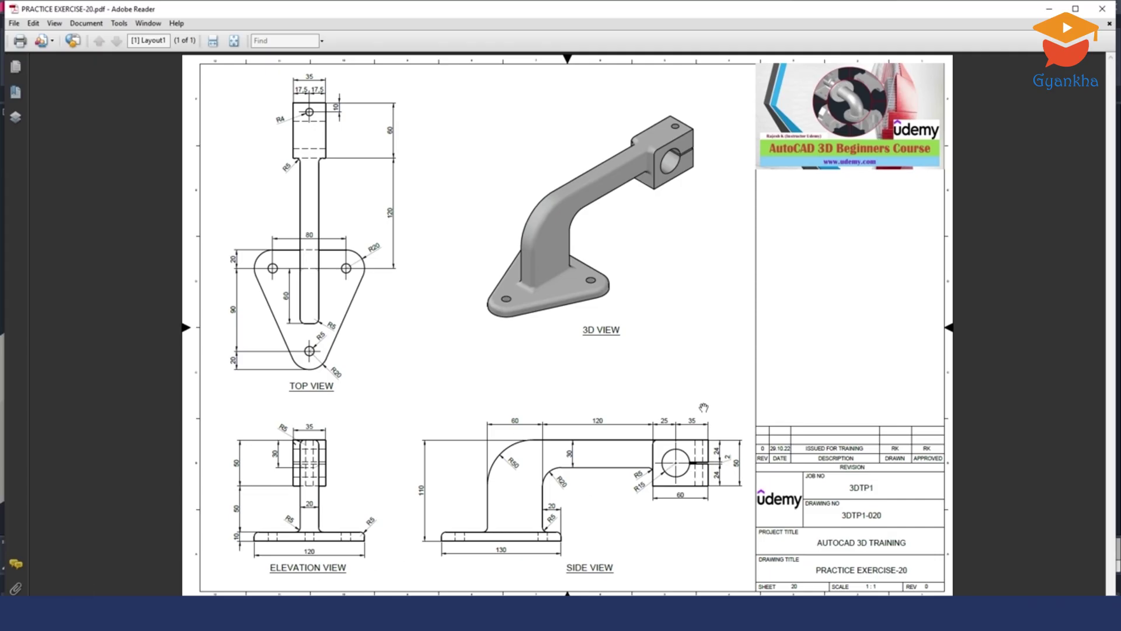
key(alt+Tab)
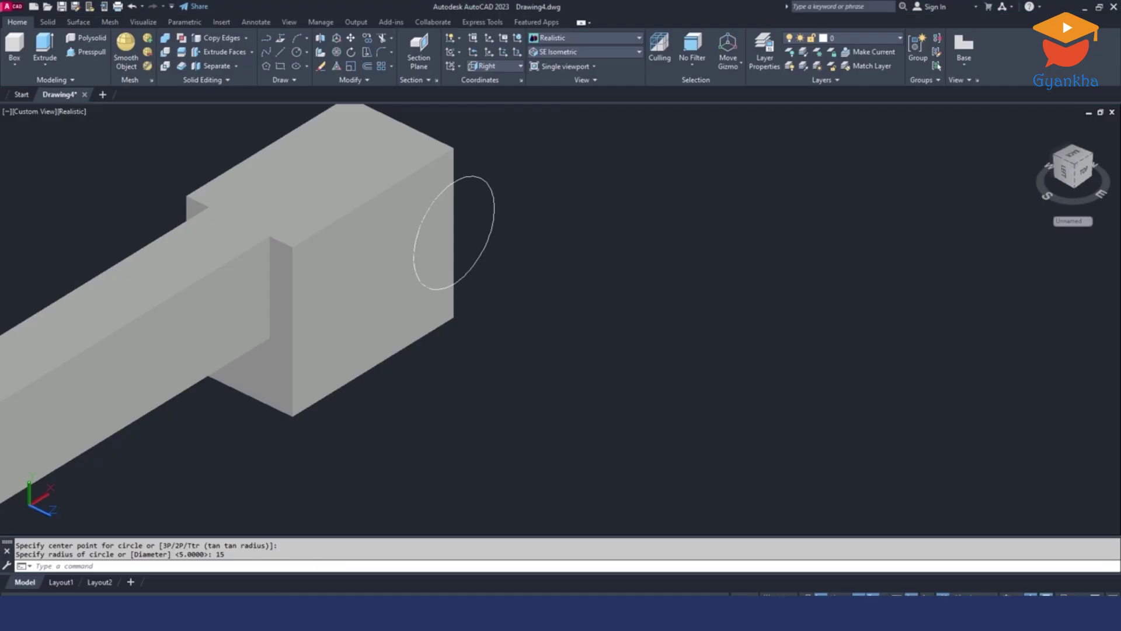
click(519, 195)
click(481, 216)
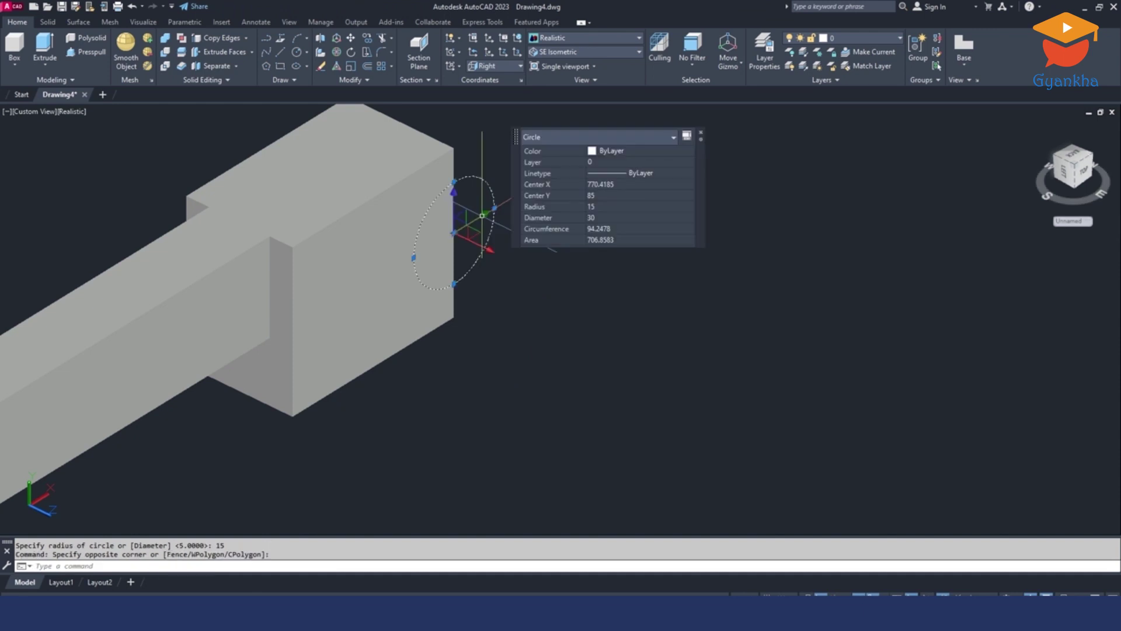
click(351, 38)
click(803, 287)
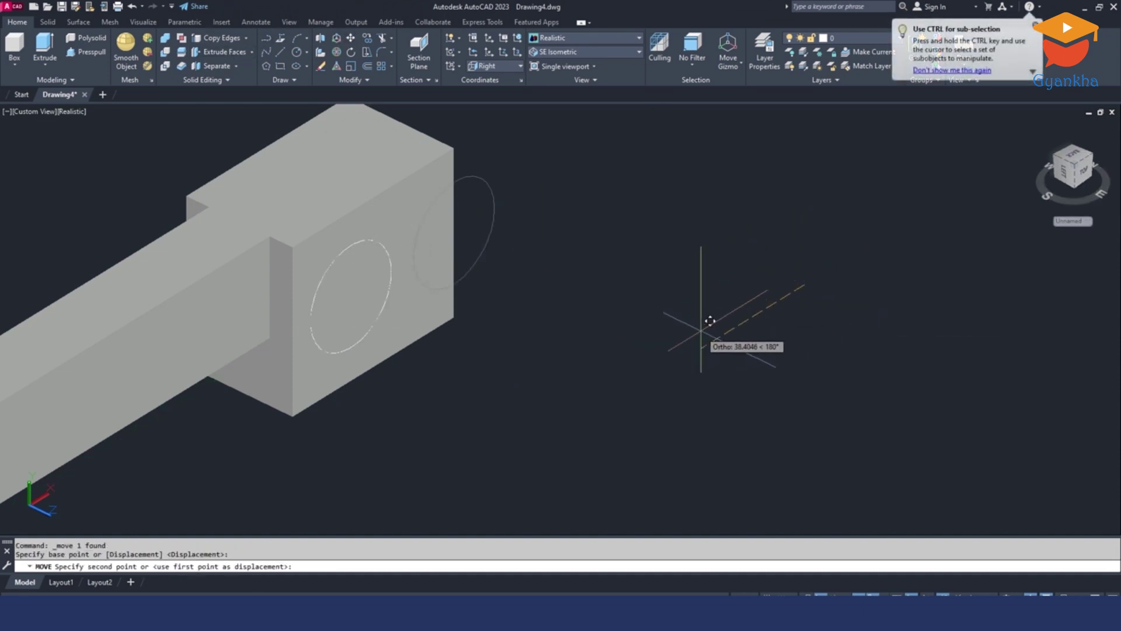
text(35)
key(Return)
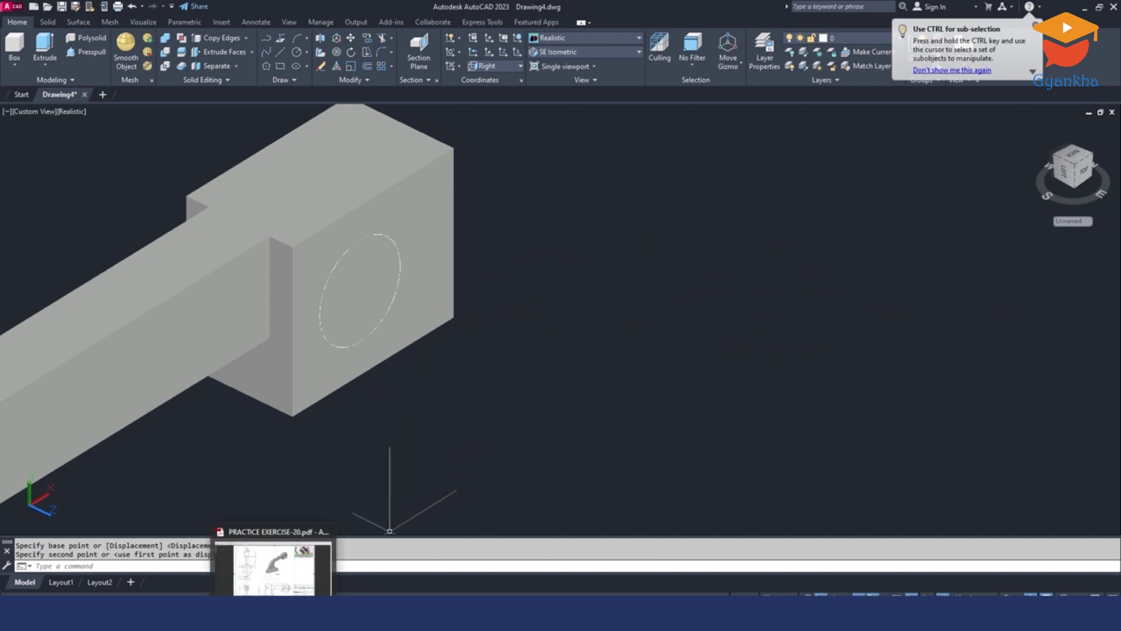
click(274, 612)
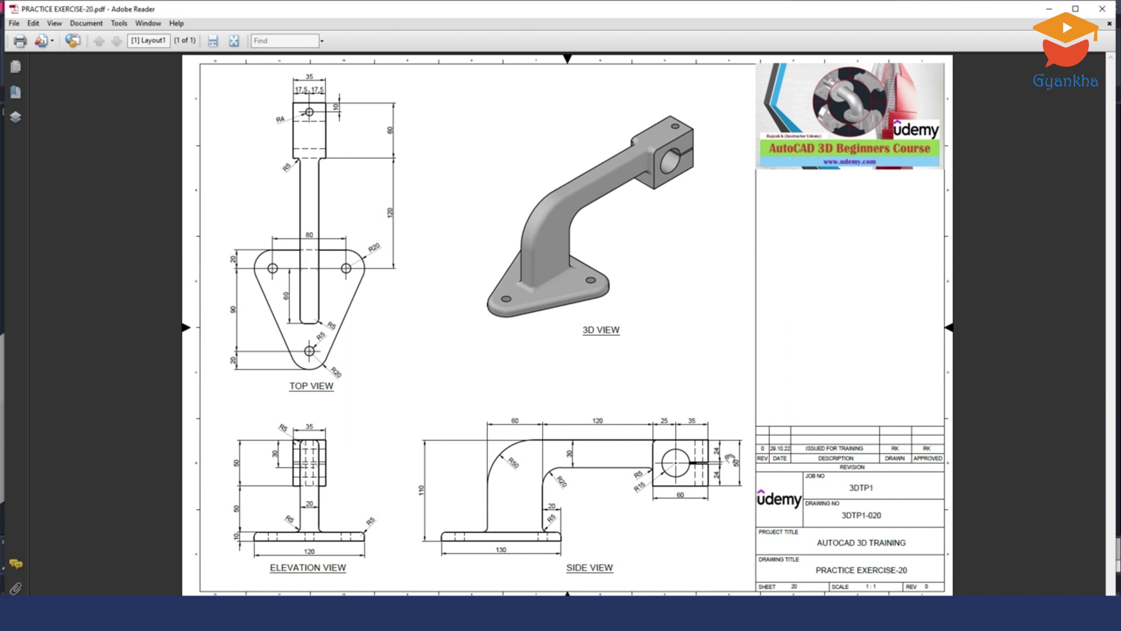
click(274, 612)
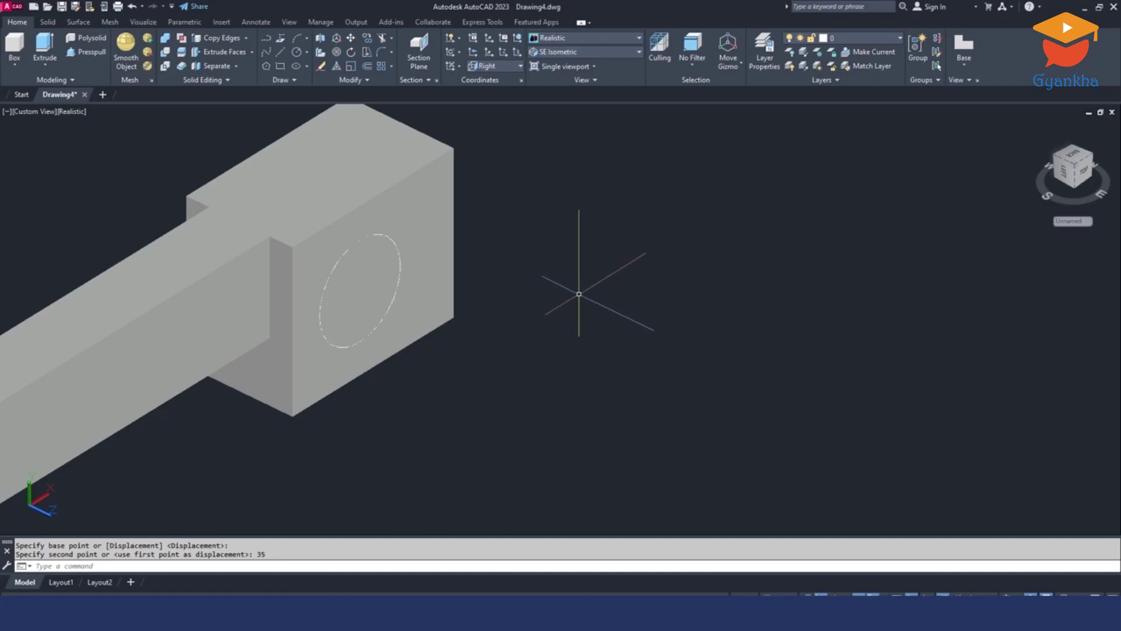
middle_drag(582, 298, 556, 325)
click(281, 52)
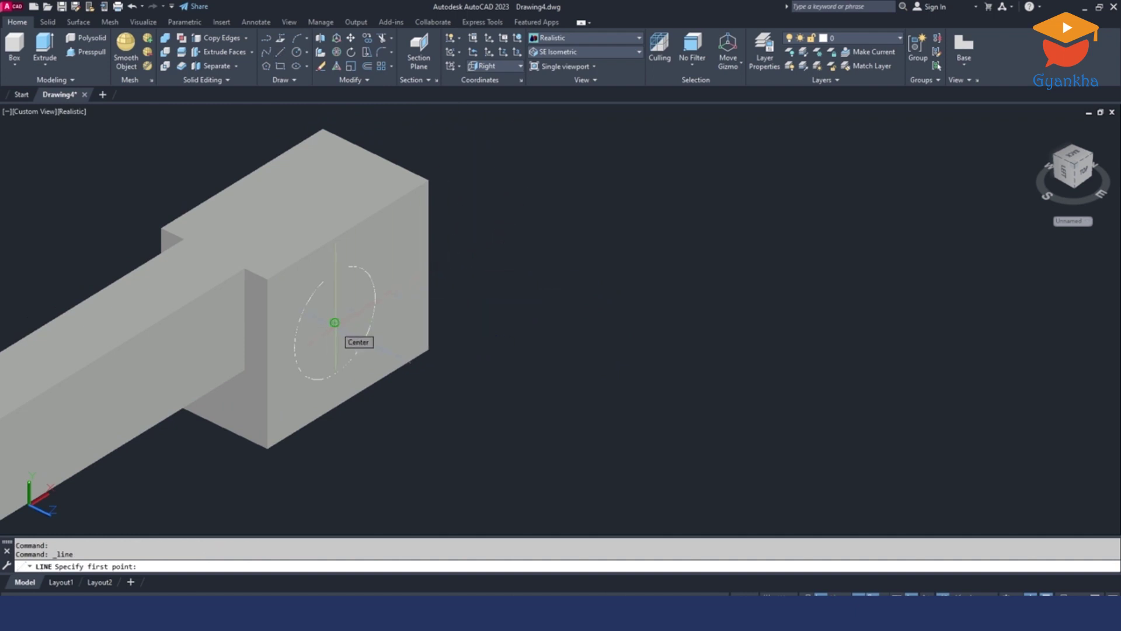
click(334, 322)
key(Escape)
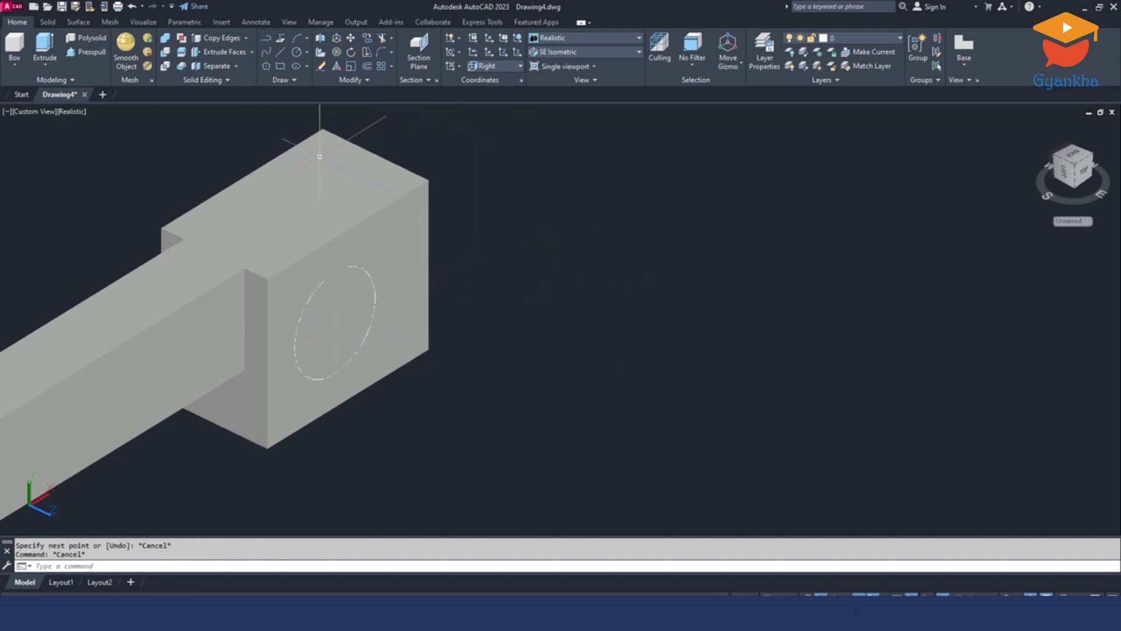
Presspull the radius 15 circle through the end block to cut the clamp hole.
middle_drag(304, 105, 377, 133)
click(93, 52)
click(430, 338)
click(289, 242)
key(Return)
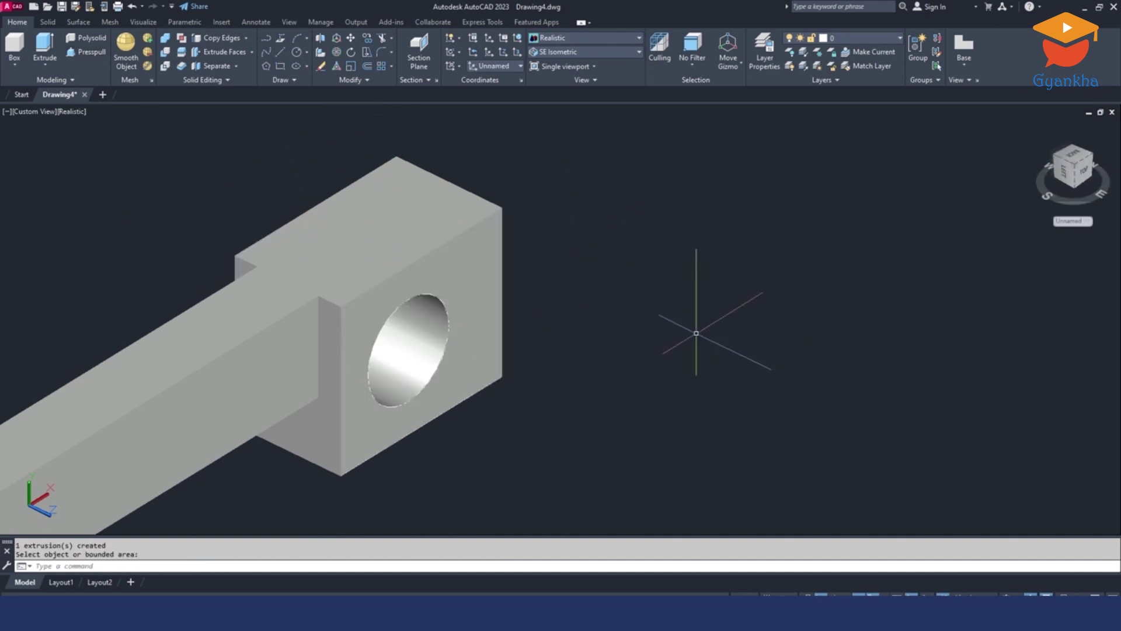
Draw a straight line from the clamp hole's center outward past the end of the block.
middle_drag(313, 123, 318, 155)
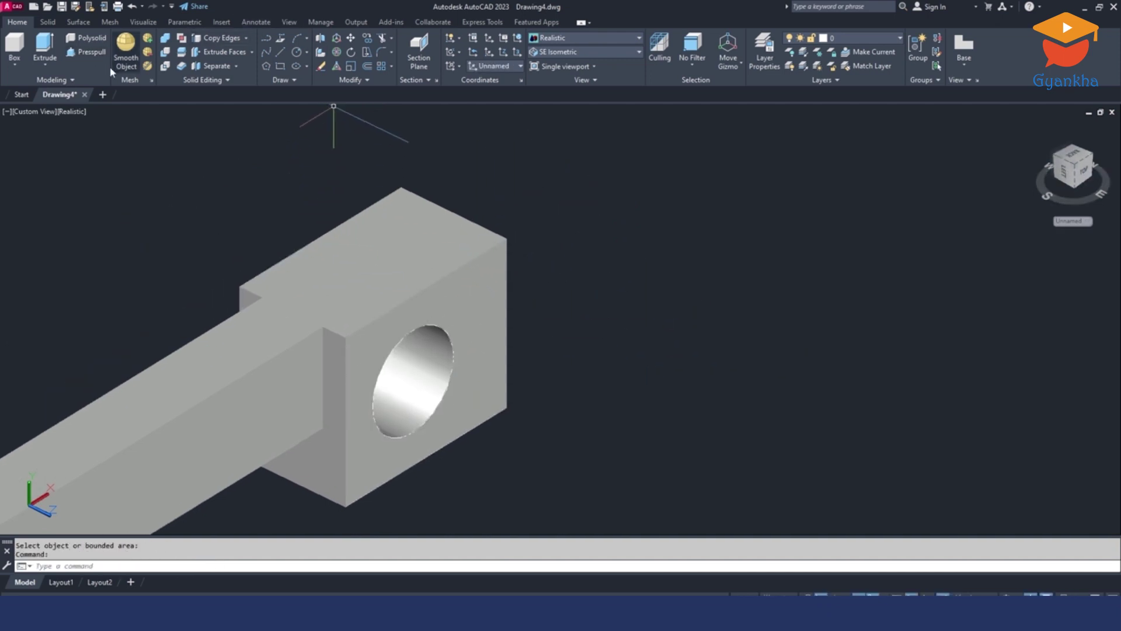
click(282, 50)
scroll(452, 351, up, 2)
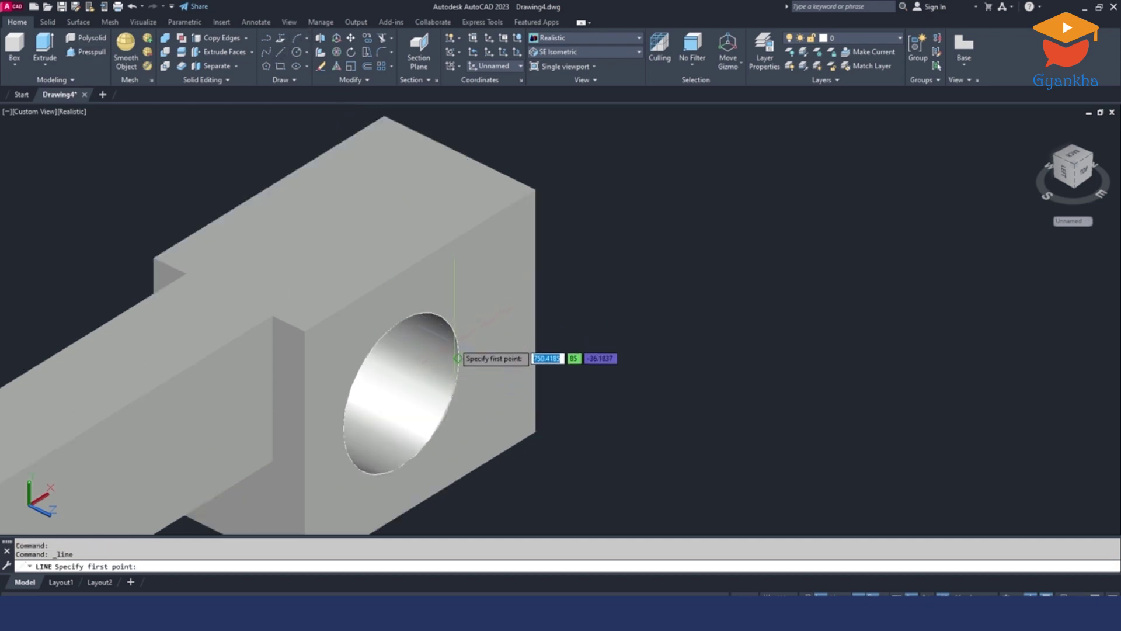
scroll(411, 430, down, 3)
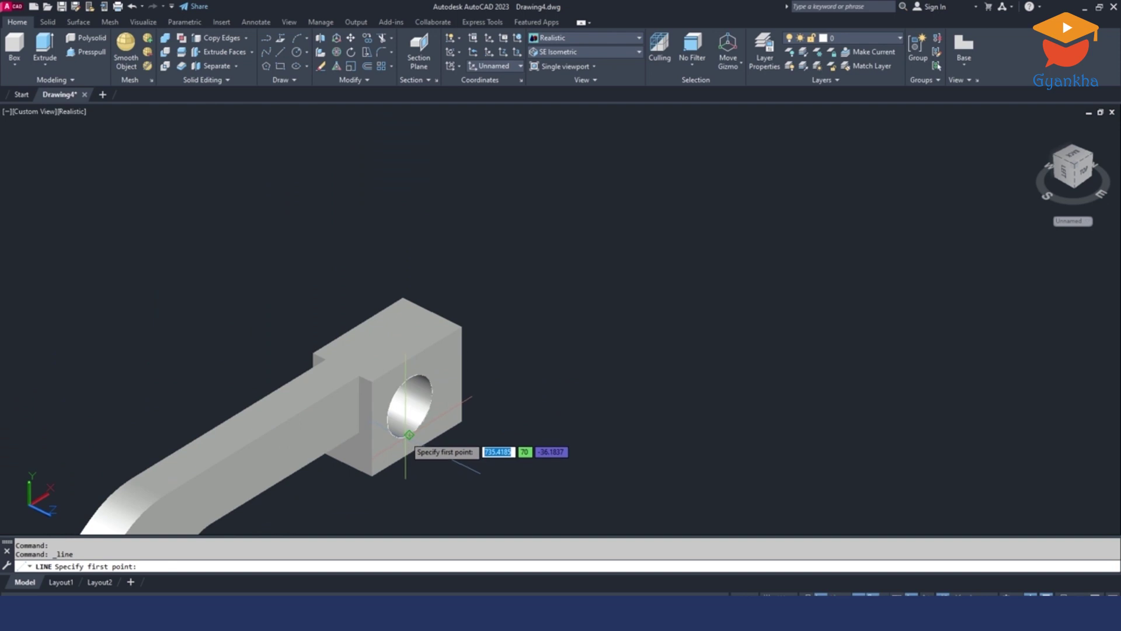
scroll(409, 435, up, 2)
click(415, 377)
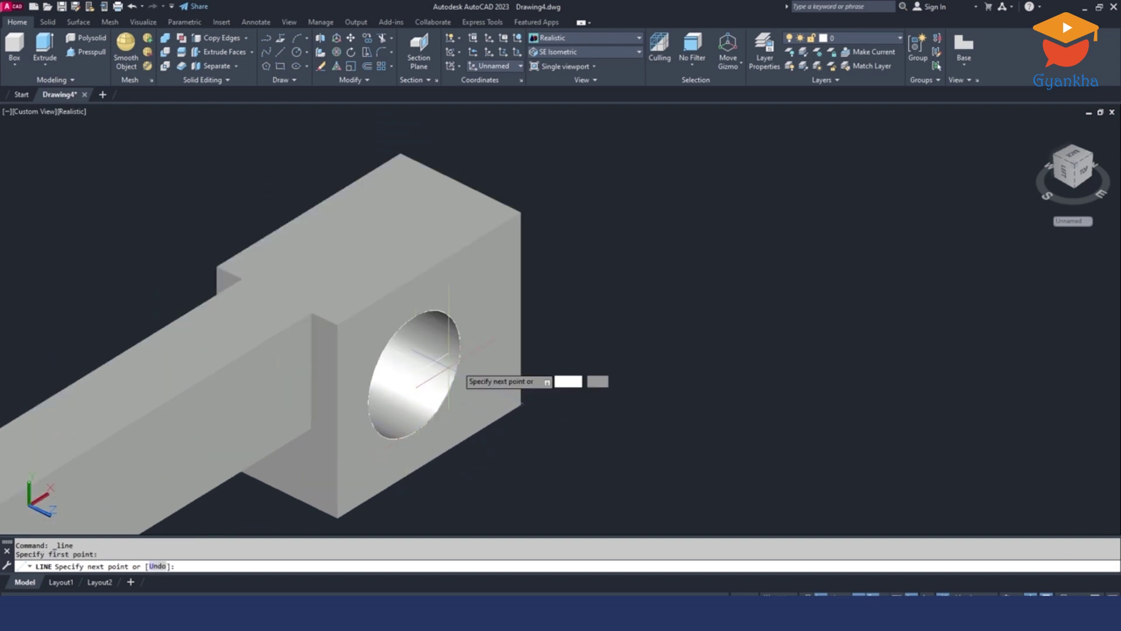
click(684, 209)
key(Escape)
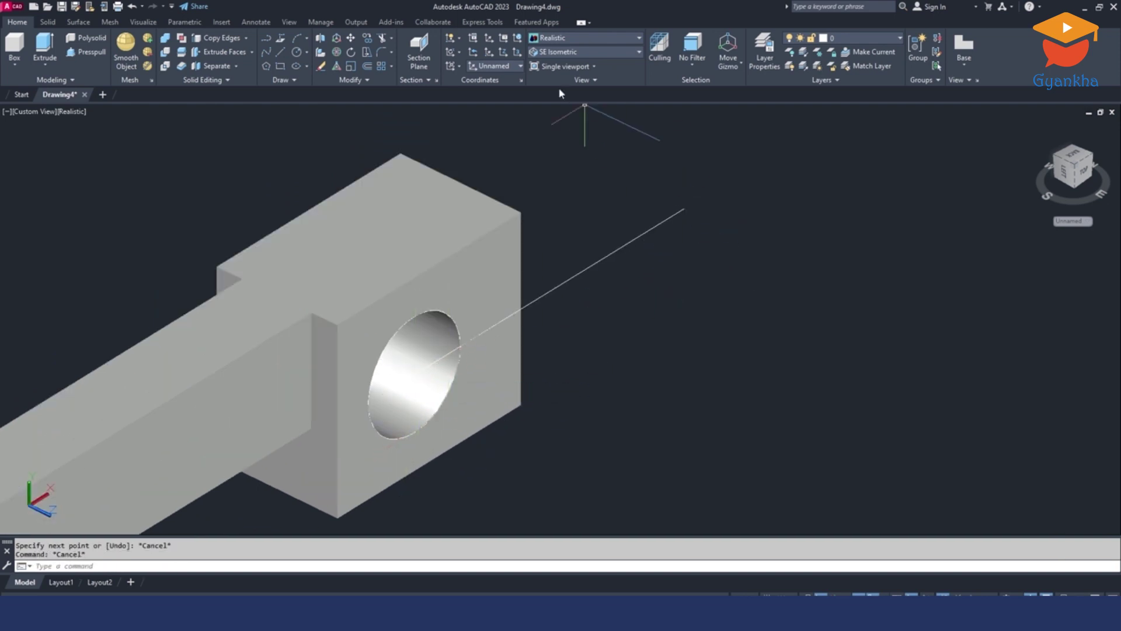
Offset the hole's center line by 1 to both its upper and lower sides.
click(369, 67)
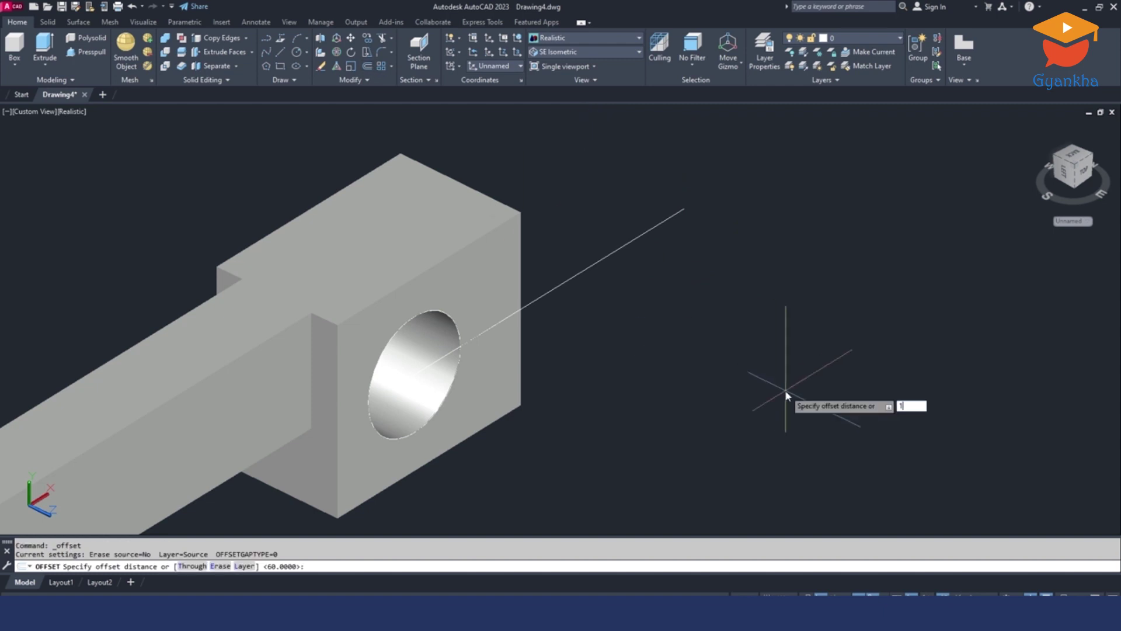
key(Return)
scroll(598, 330, up, 3)
click(529, 255)
click(526, 169)
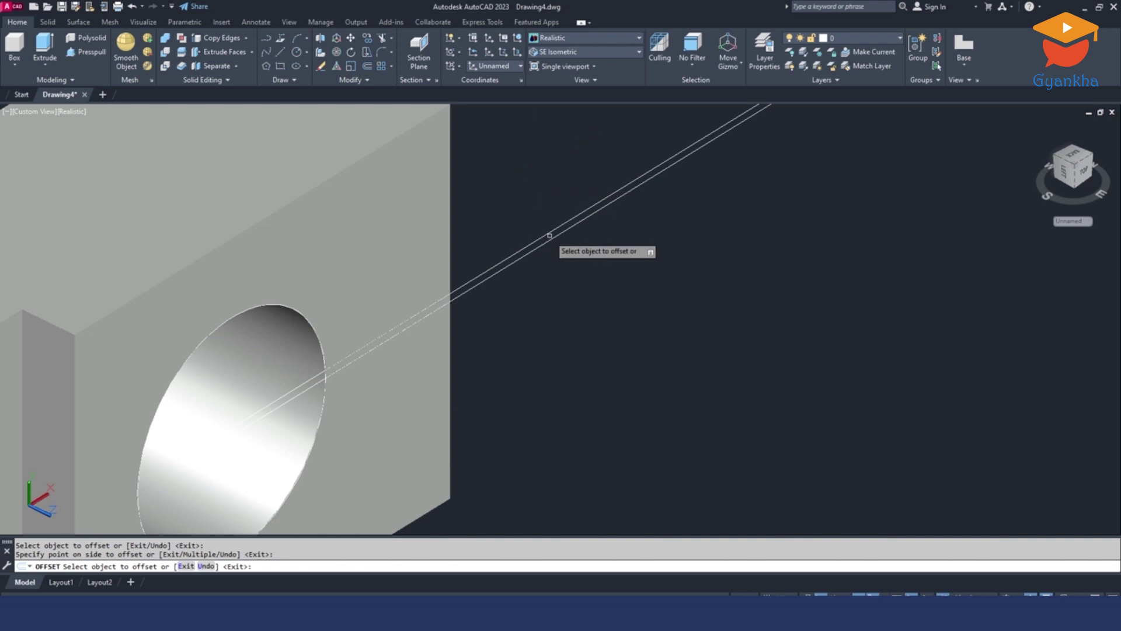
click(549, 235)
click(575, 344)
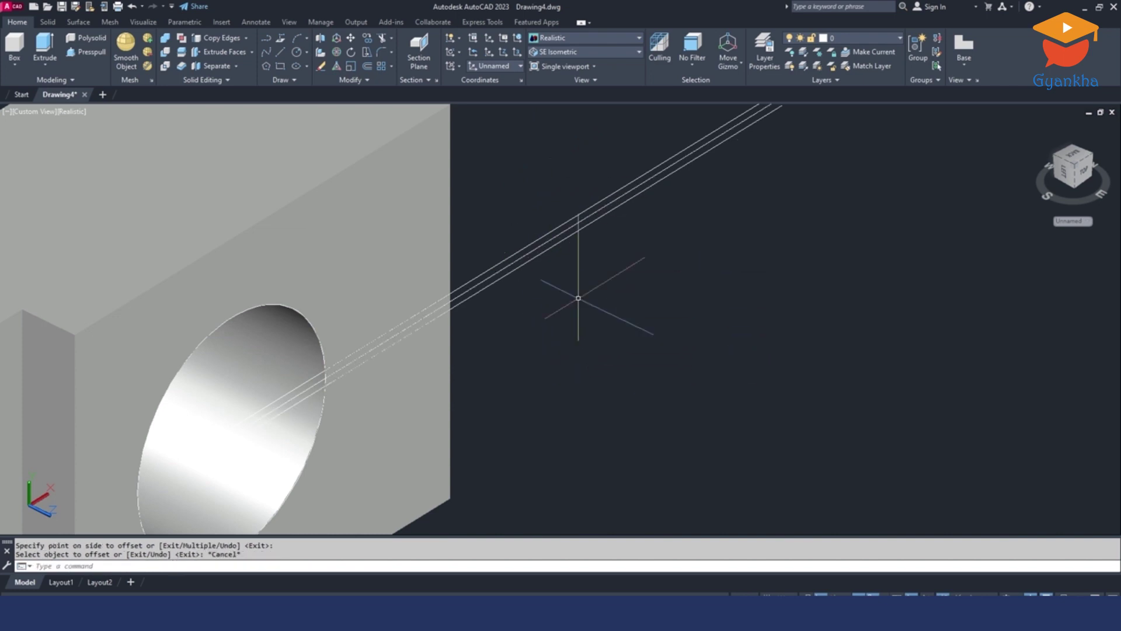
key(Escape)
Delete the original center line between the two offset lines.
scroll(533, 250, up, 2)
click(540, 246)
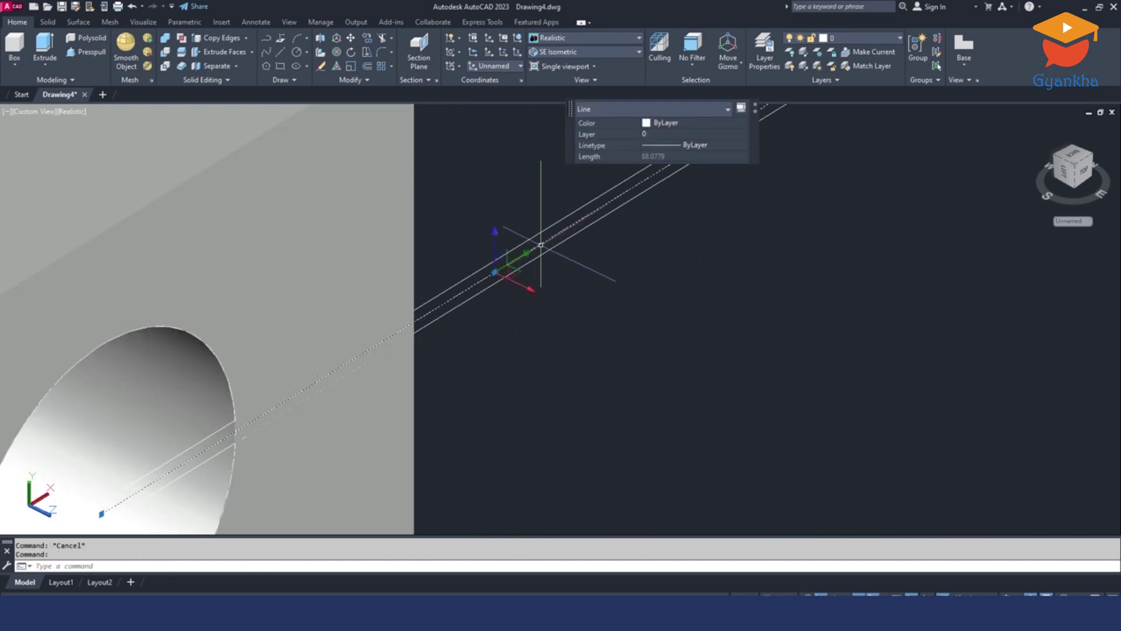
key(Delete)
Presspull the narrow strip between the two lines through the block to cut the slot from the hole to the block's end.
scroll(714, 316, up, 2)
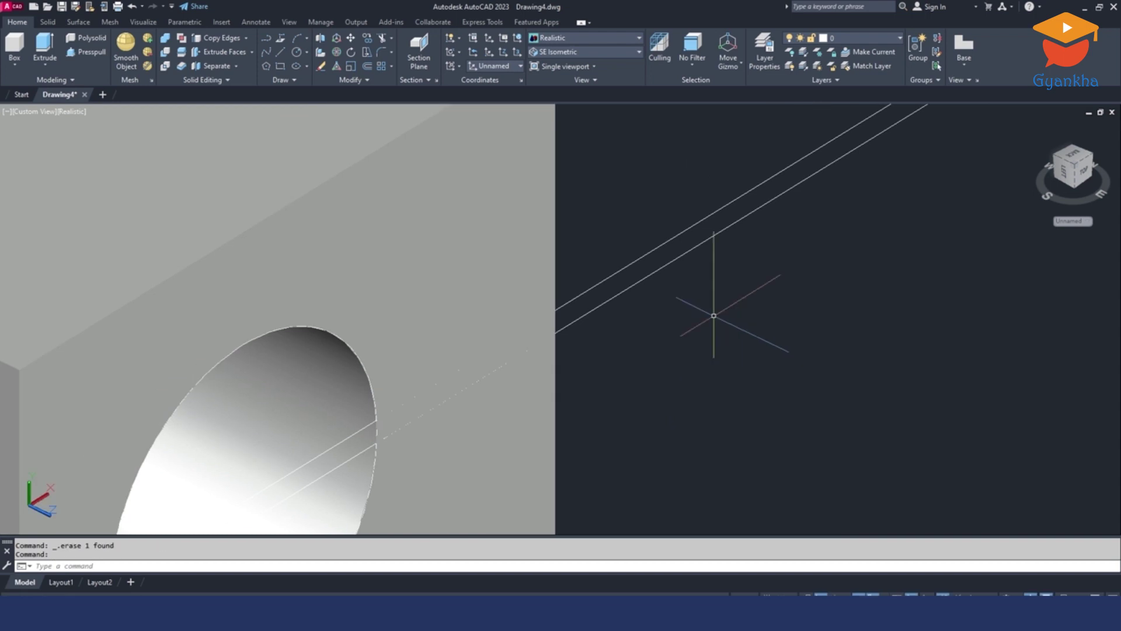
click(93, 59)
scroll(420, 420, up, 2)
click(413, 387)
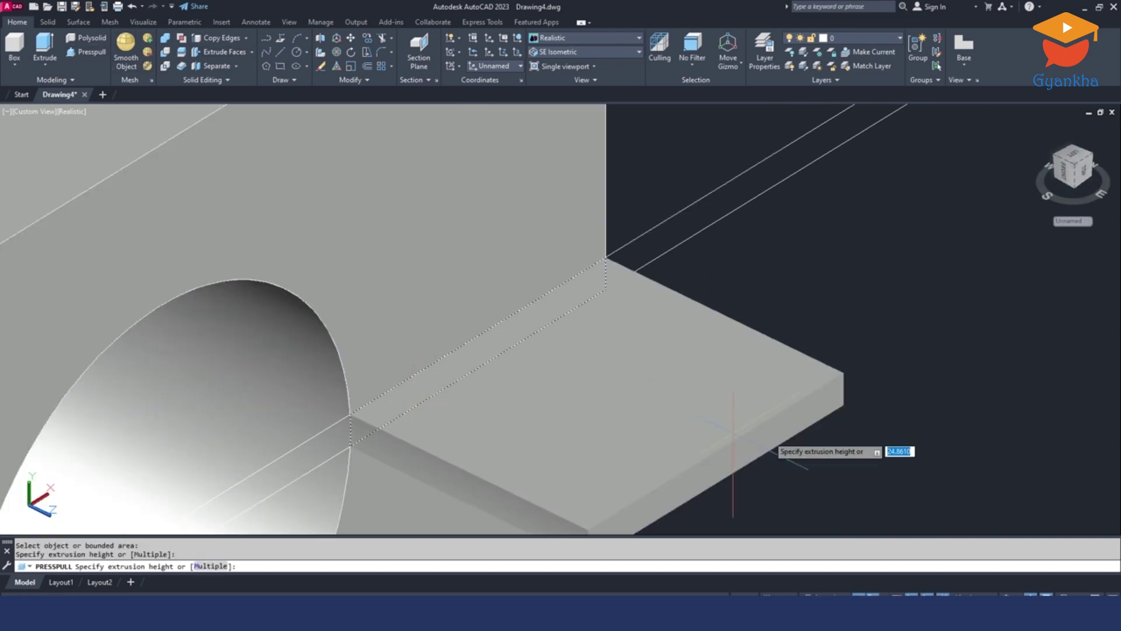
scroll(842, 433, down, 10)
click(552, 302)
scroll(889, 431, up, 5)
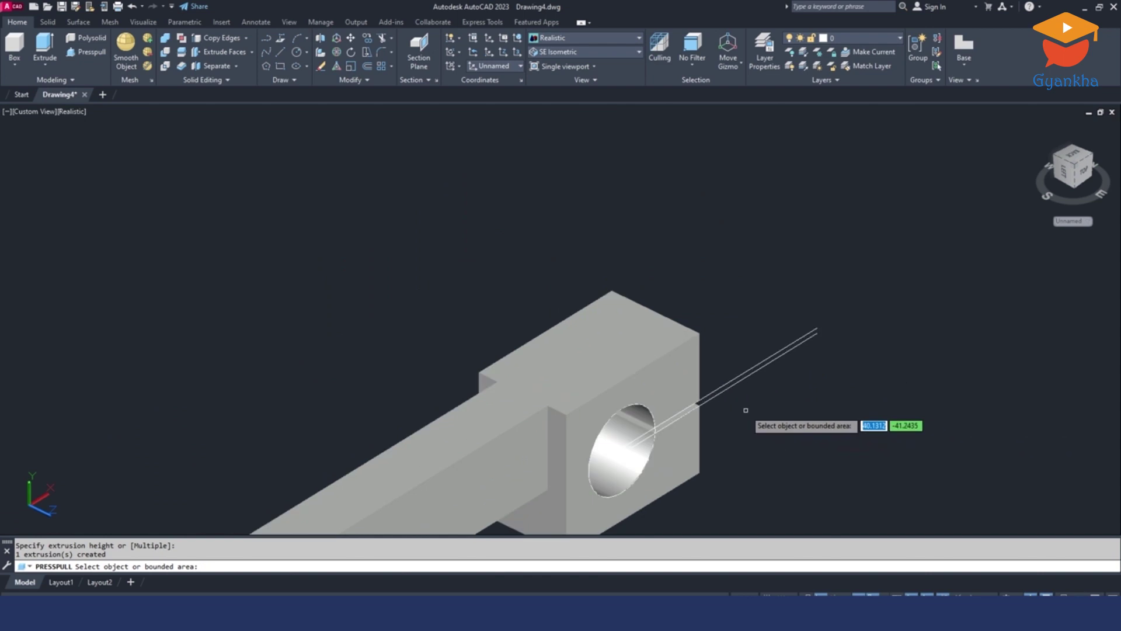
key(Escape)
Delete the two leftover offset lines that extend past the block's end.
scroll(746, 410, up, 2)
click(826, 388)
click(746, 283)
key(Delete)
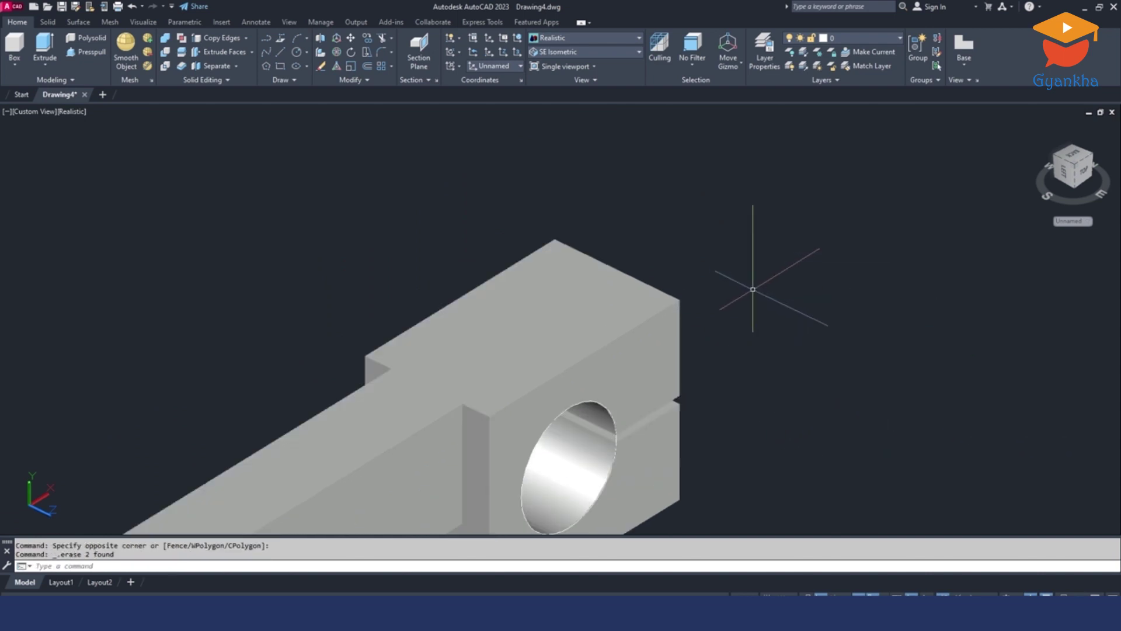
Delete the leftover radius 15 circle around the clamp block's large hole.
scroll(753, 289, down, 5)
click(643, 402)
click(748, 269)
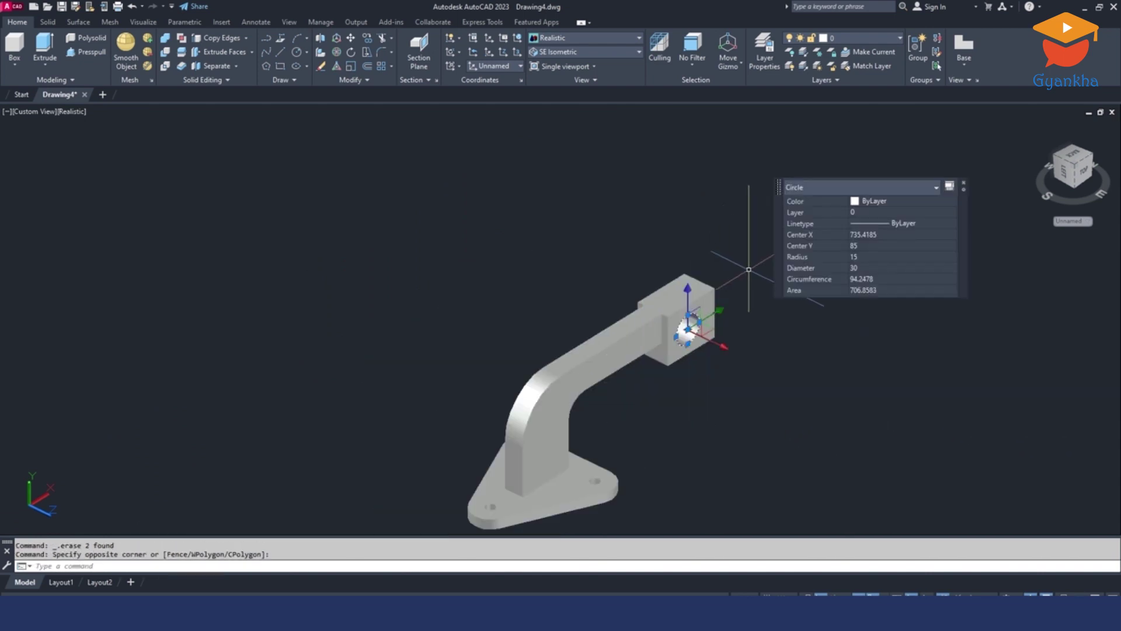
key(Delete)
mouse_move(688, 396)
shift+middle_down()
mouse_move(587, 299)
mouse_move(703, 376)
shift+middle_up()
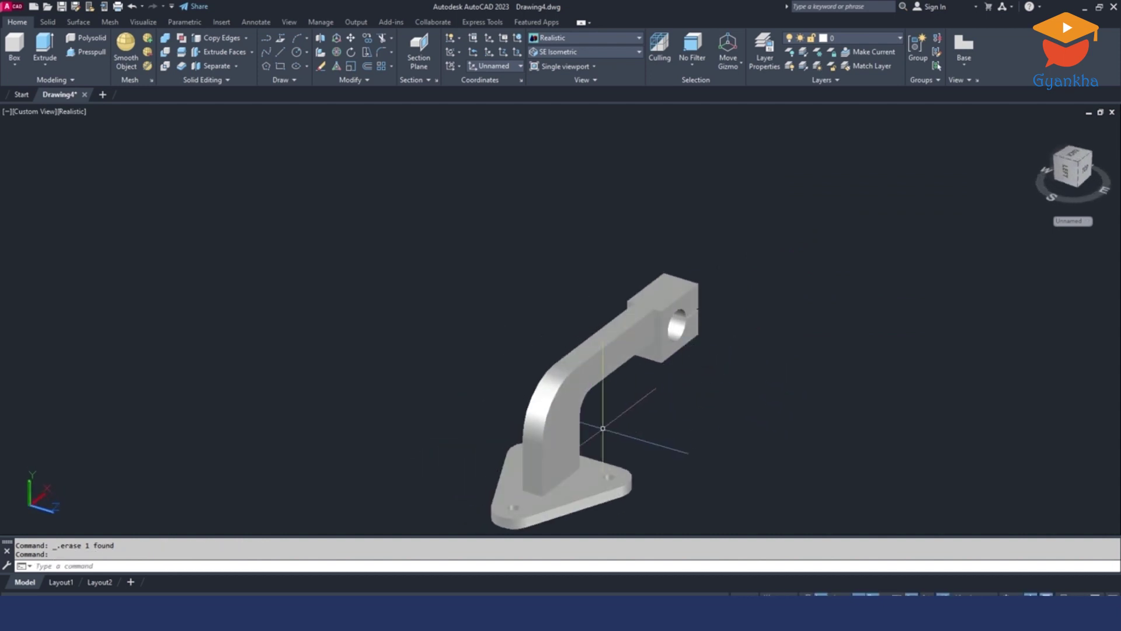
Switch to the PRACTICE EXERCISE-20 drawing in Adobe Reader and examine the small hole's dimensions in the top view.
key(alt+Tab)
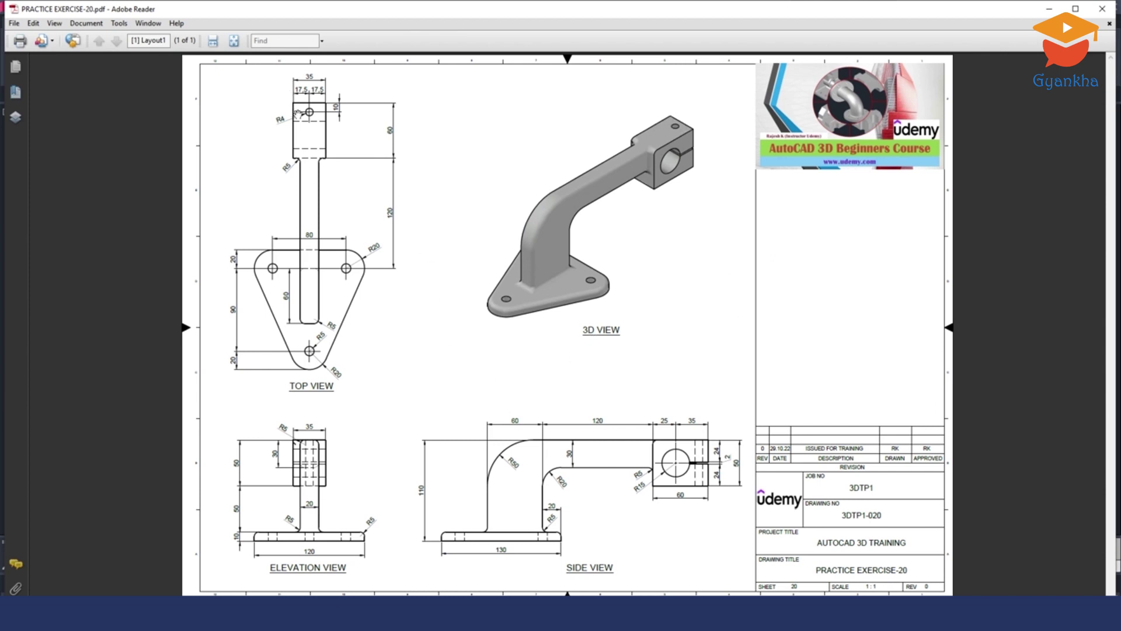
ctrl+scroll(294, 112, up, 2)
ctrl+scroll(133, 116, up, 1)
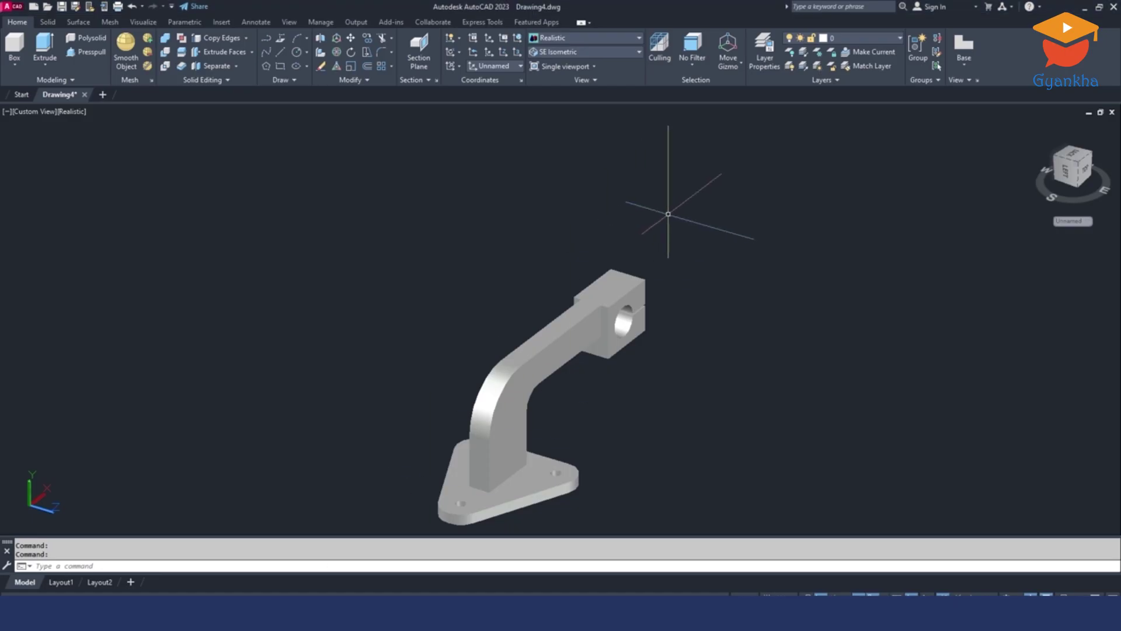
Back in AutoCAD, set the coordinate system to the Top orientation.
shift+middle_drag(664, 175, 576, 112)
click(508, 66)
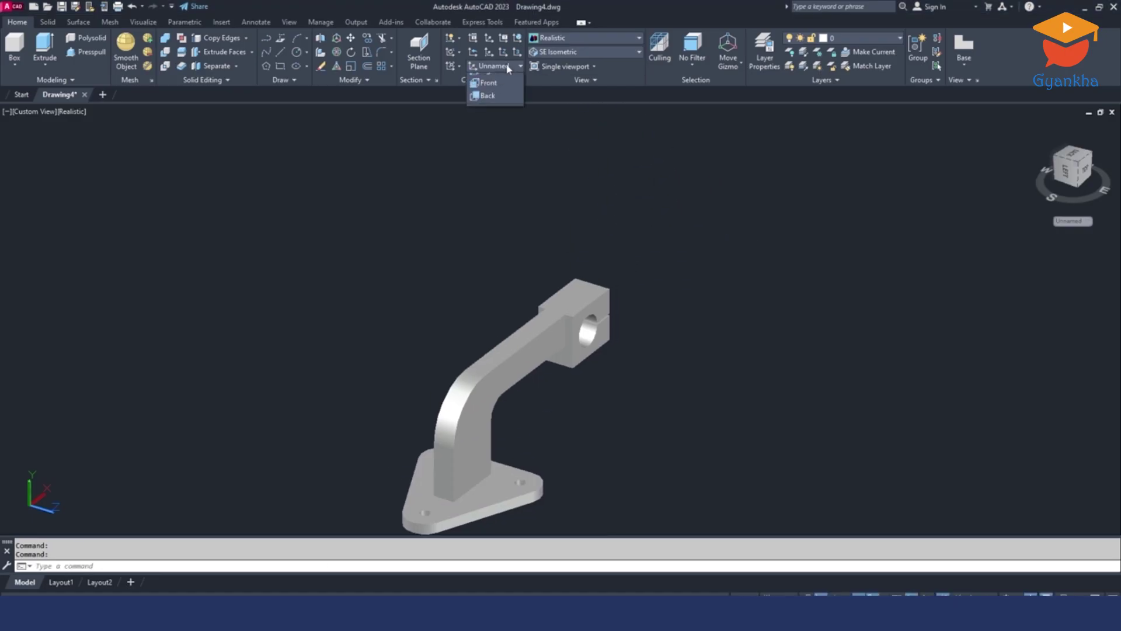
click(490, 97)
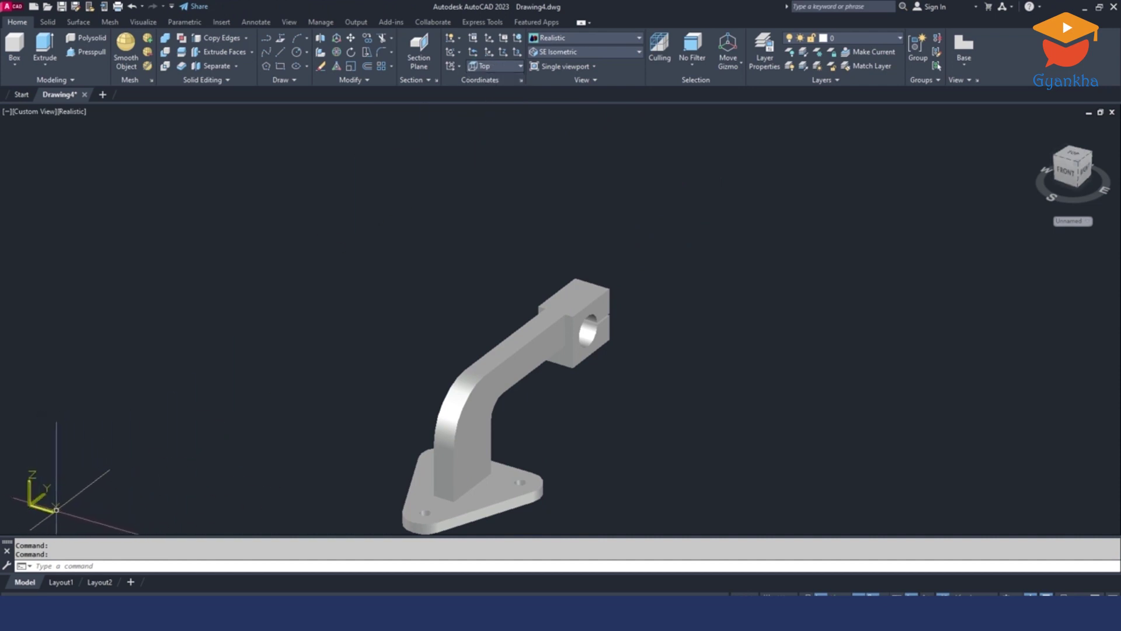
Draw a circle of radius 4 centred on the midpoint of the clamp block's upper end edge, checking the radius in the drawing.
click(296, 52)
scroll(656, 321, up, 5)
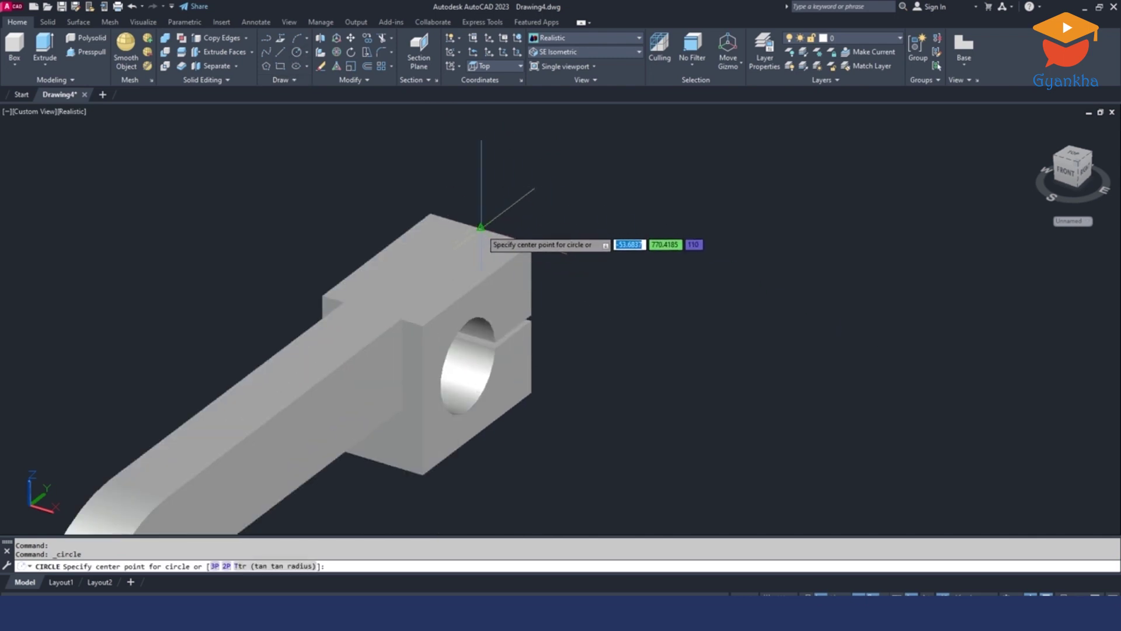
click(481, 227)
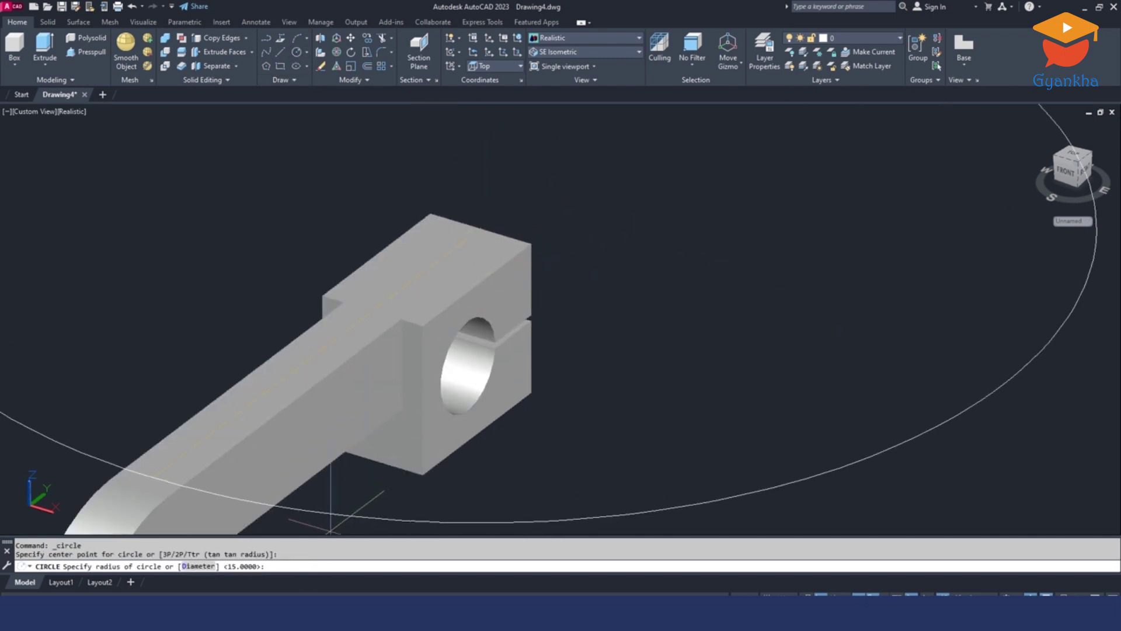
key(alt+Tab)
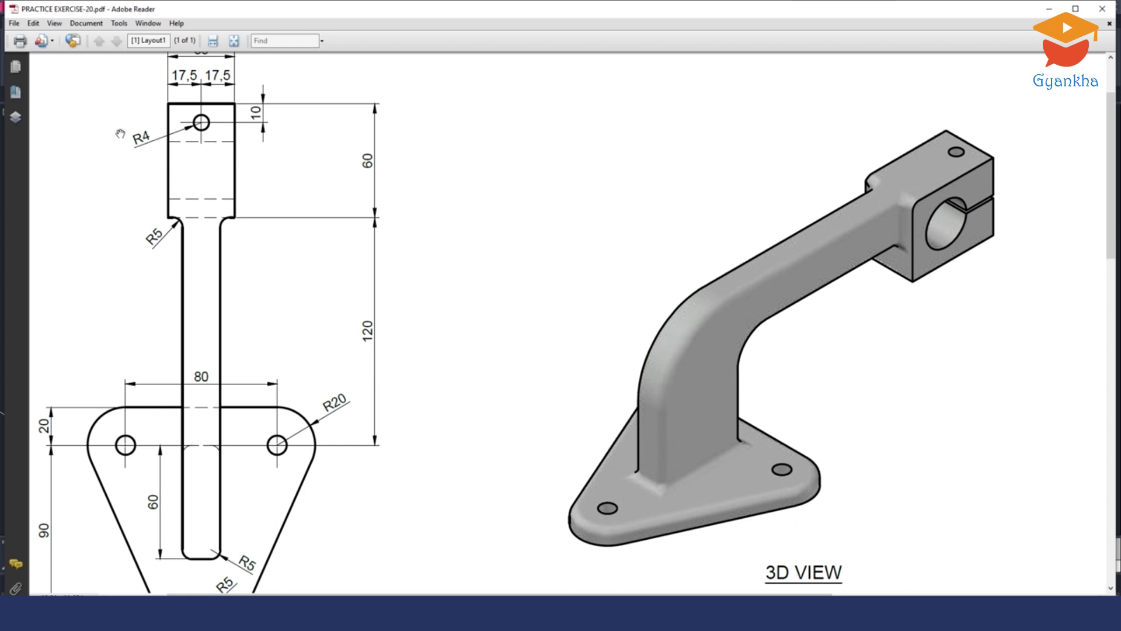
key(alt+Tab)
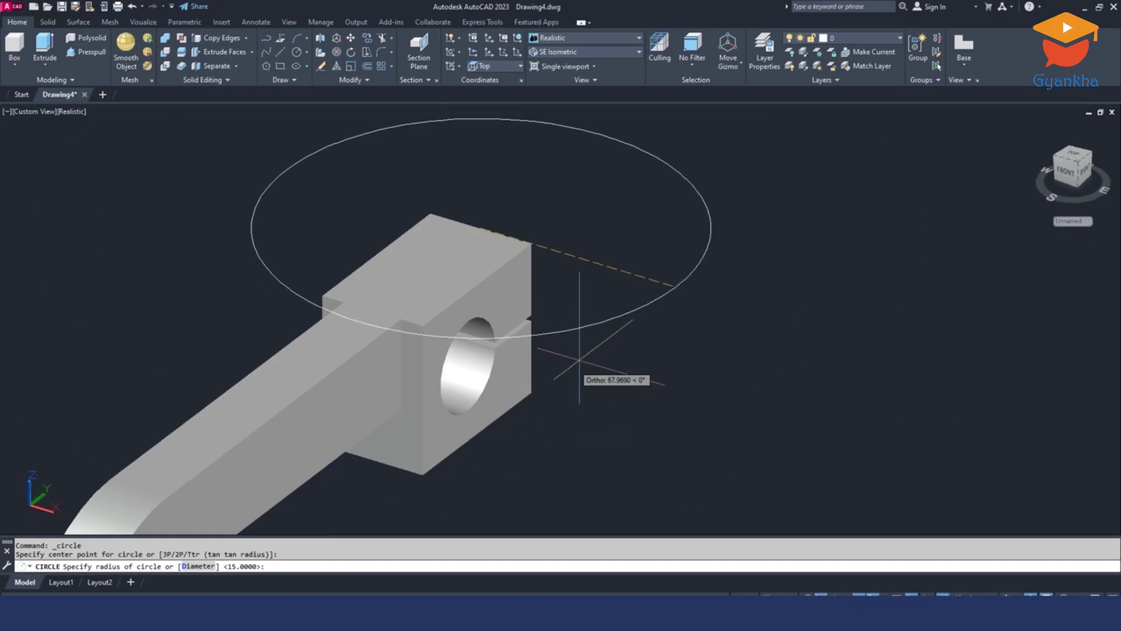
text(4)
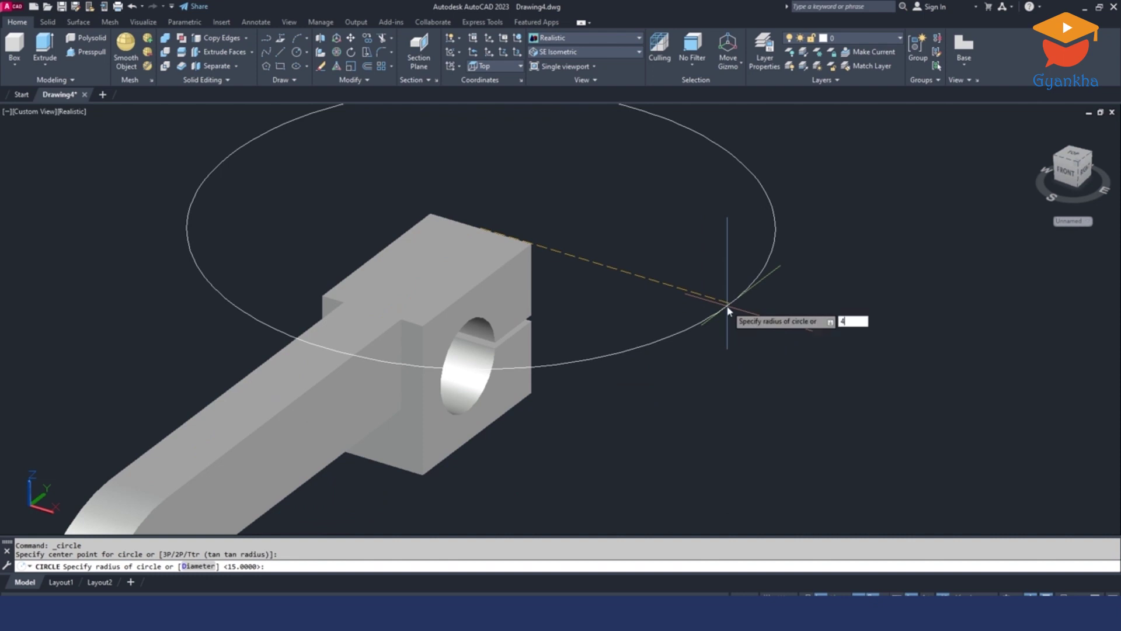
key(Return)
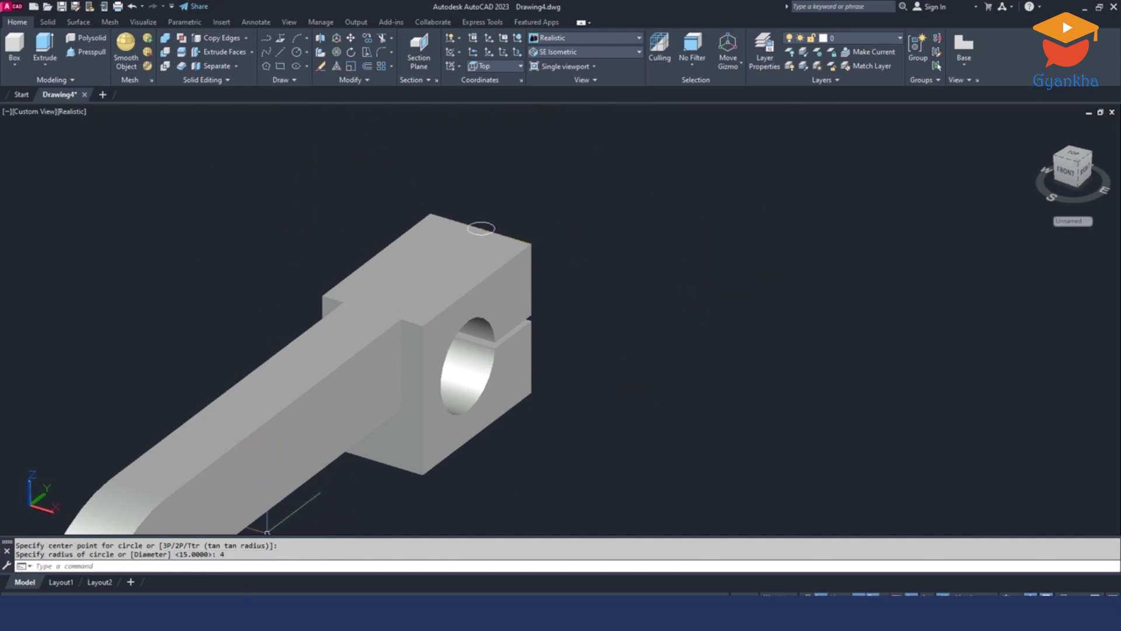
Check the hole's edge distance in the drawing and move the small circle 10 inward along the block's top face.
key(alt+Tab)
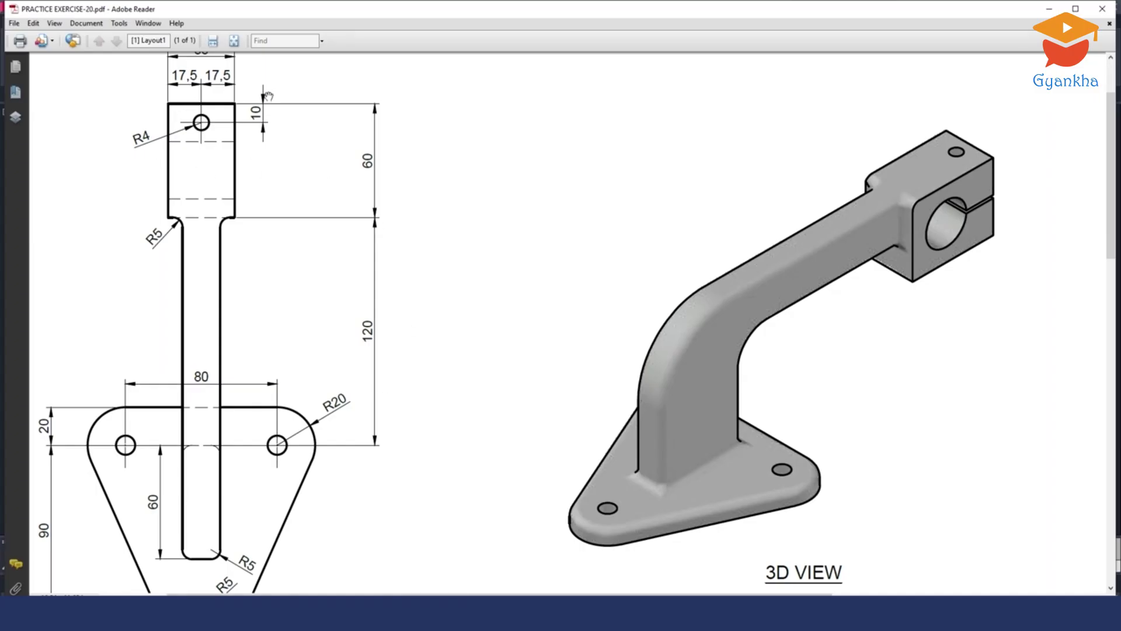
key(alt+Tab)
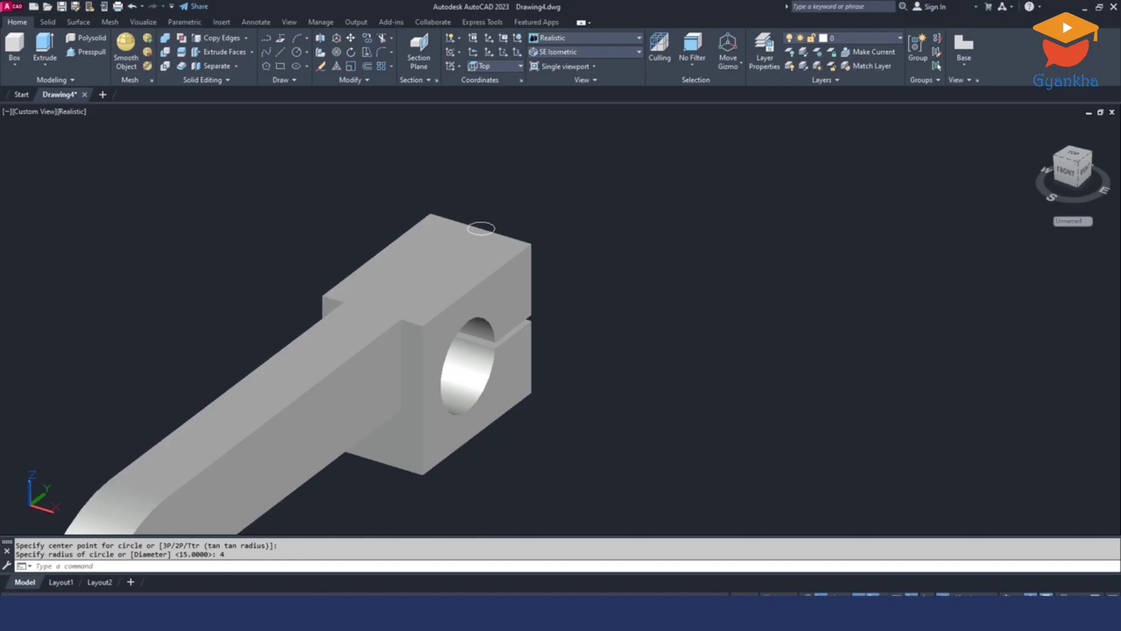
click(397, 167)
click(650, 289)
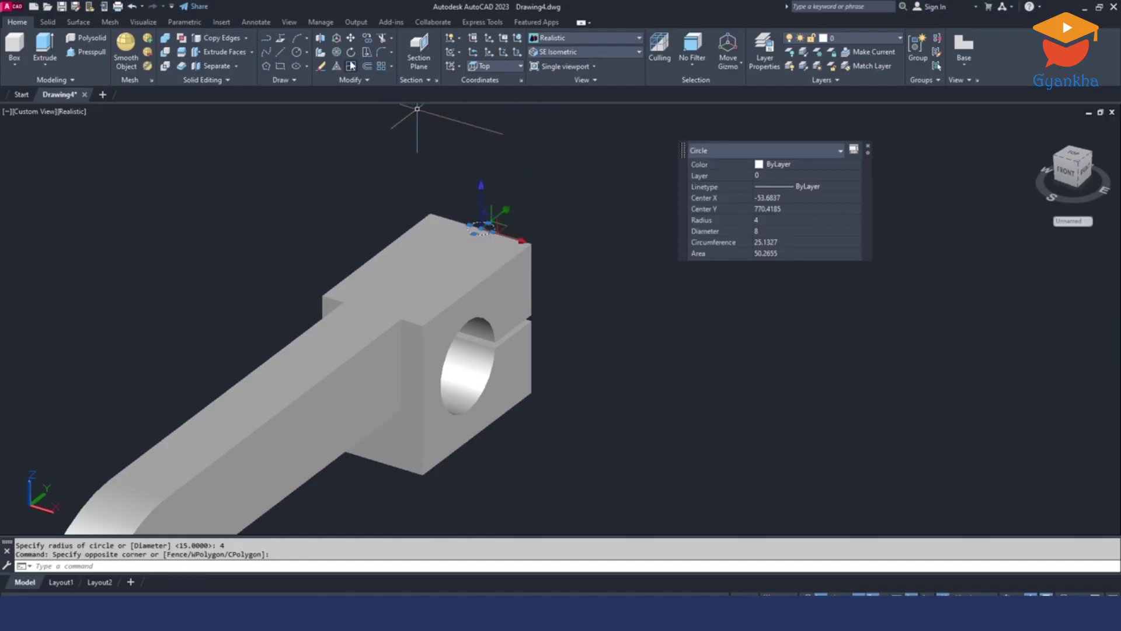
click(350, 38)
click(805, 185)
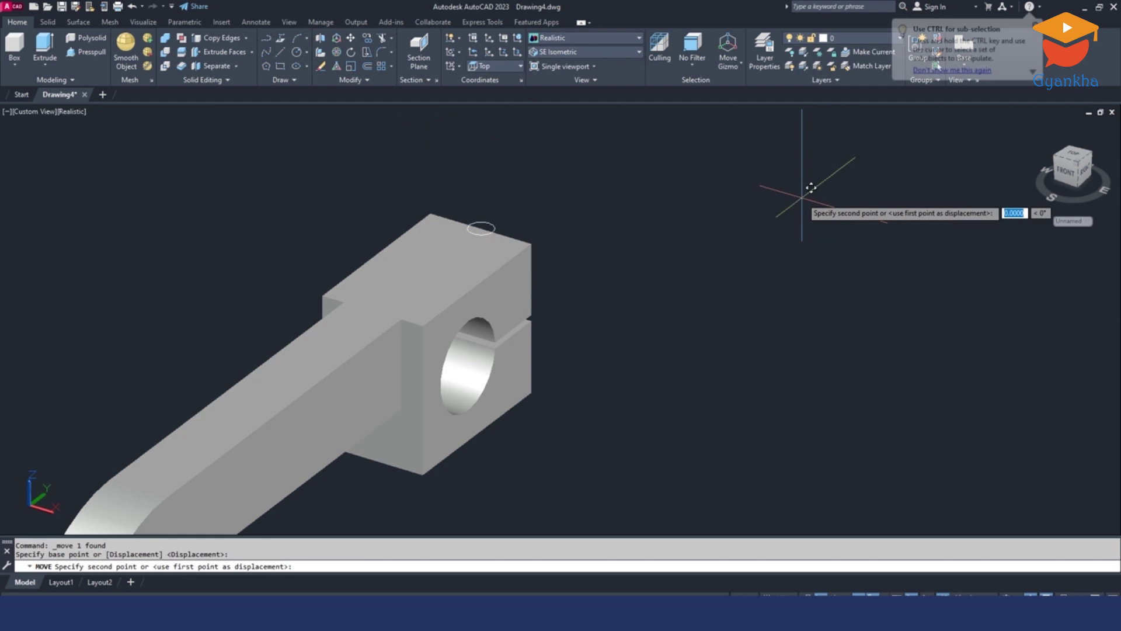
text(10)
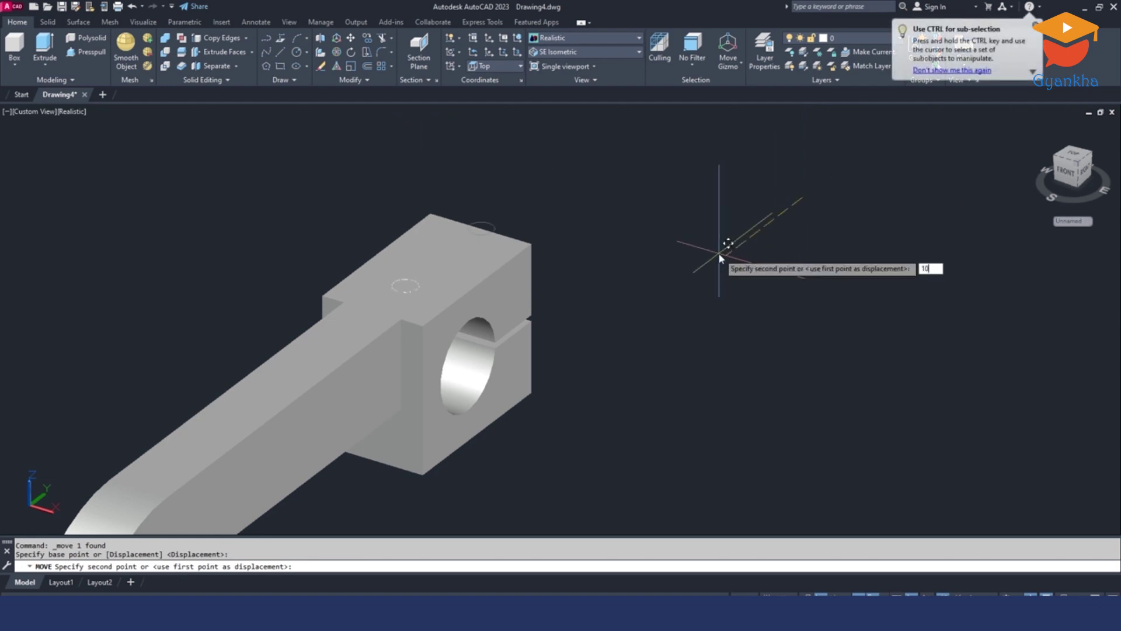
key(Return)
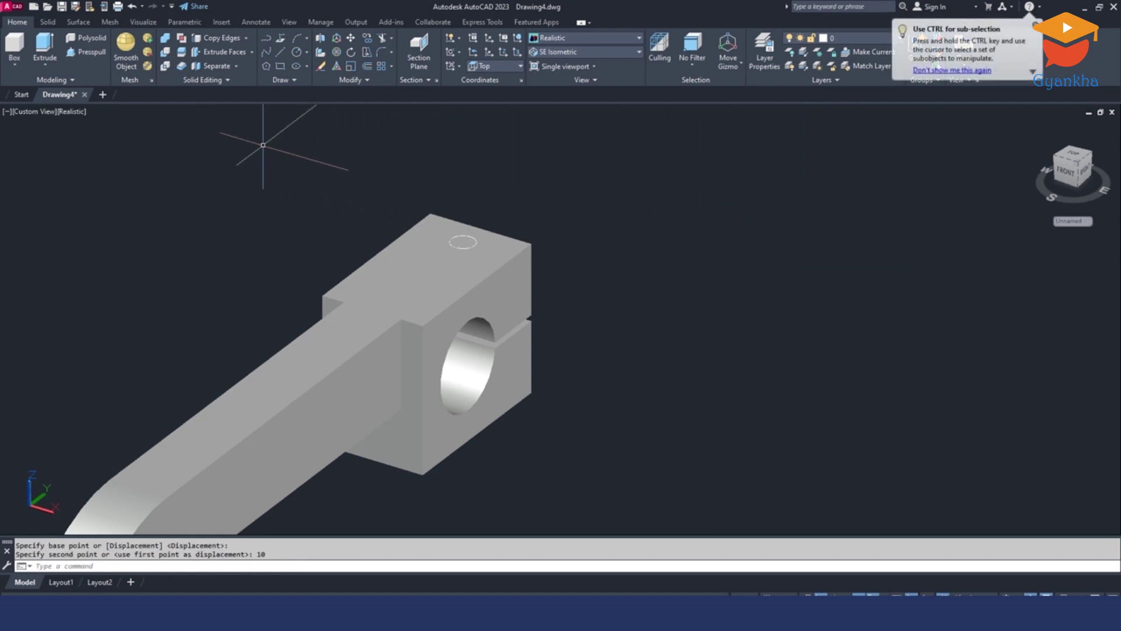
Presspull the small circle's area down through the clamp block to cut the vertical hole.
click(94, 56)
scroll(500, 288, up, 3)
click(426, 200)
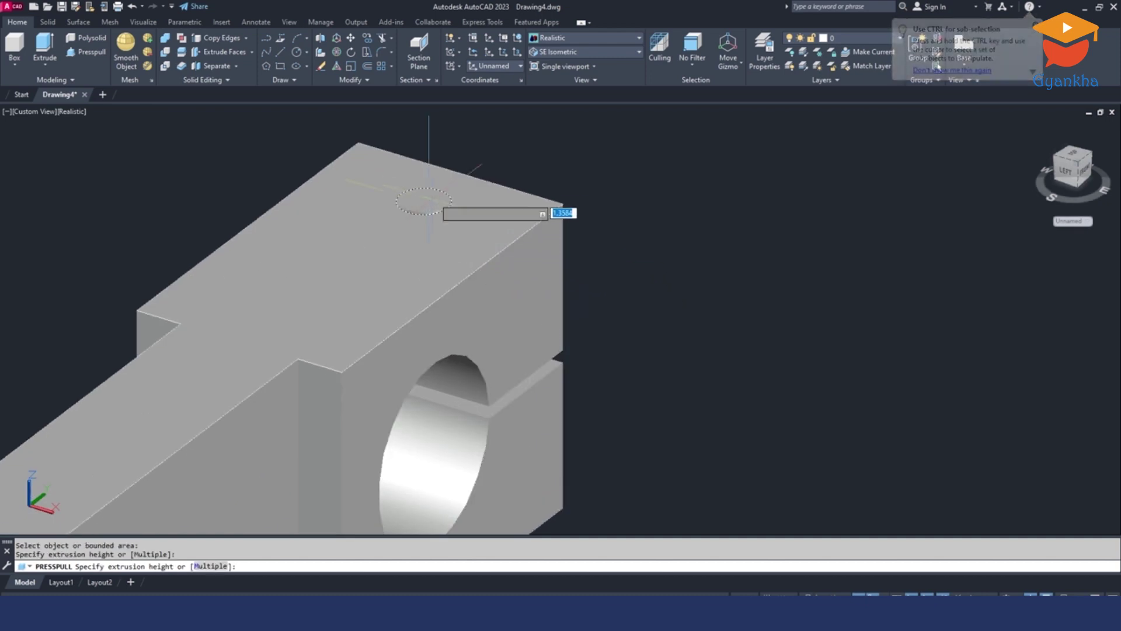
scroll(480, 270, down, 5)
key(Escape)
key(Escape)
Delete the leftover circle around the small hole on the block's top face.
click(338, 120)
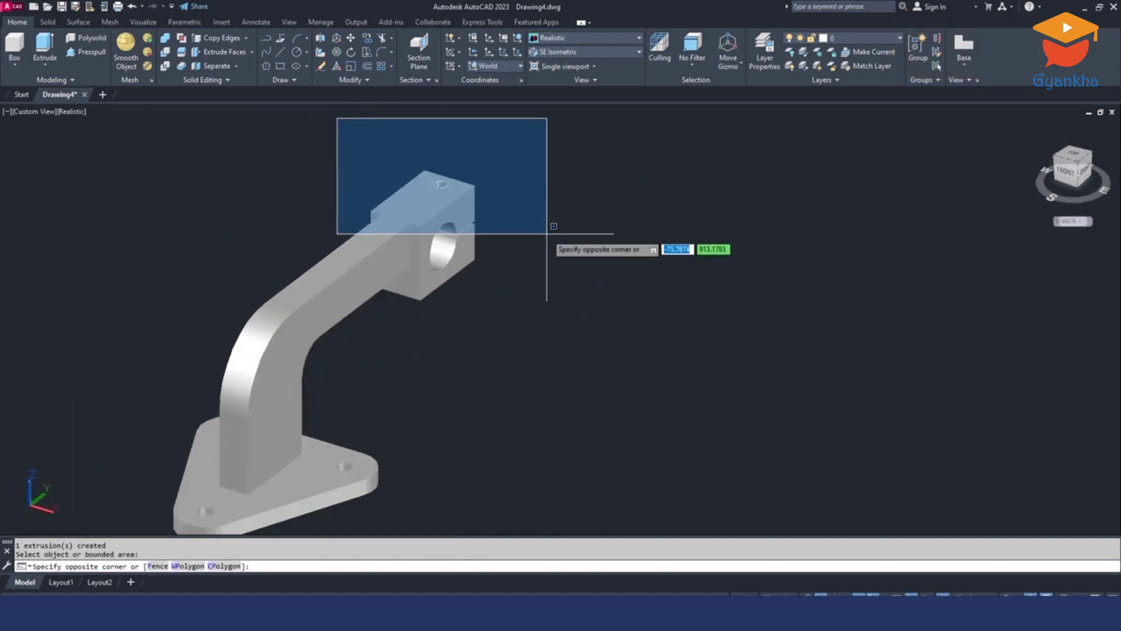
click(548, 233)
key(Delete)
mouse_move(533, 370)
shift+middle_down()
mouse_move(454, 217)
mouse_move(520, 380)
shift+middle_up()
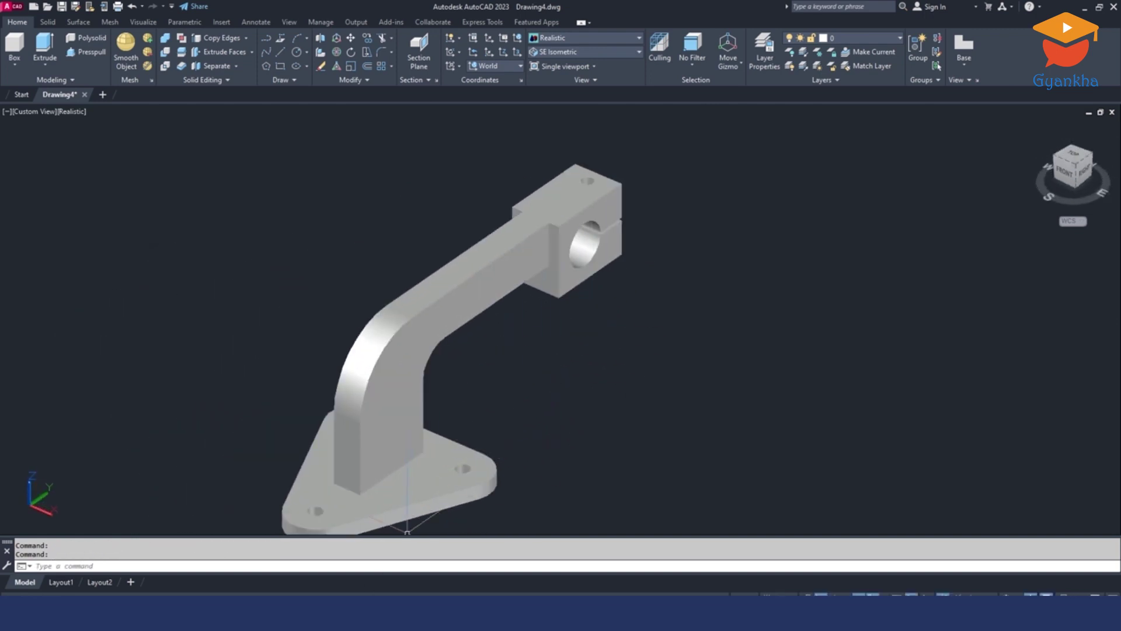
Review the exercise drawing, then start Fillet Edge and set its radius to 5.
key(alt+Tab)
key(ctrl+0)
click(49, 22)
click(419, 50)
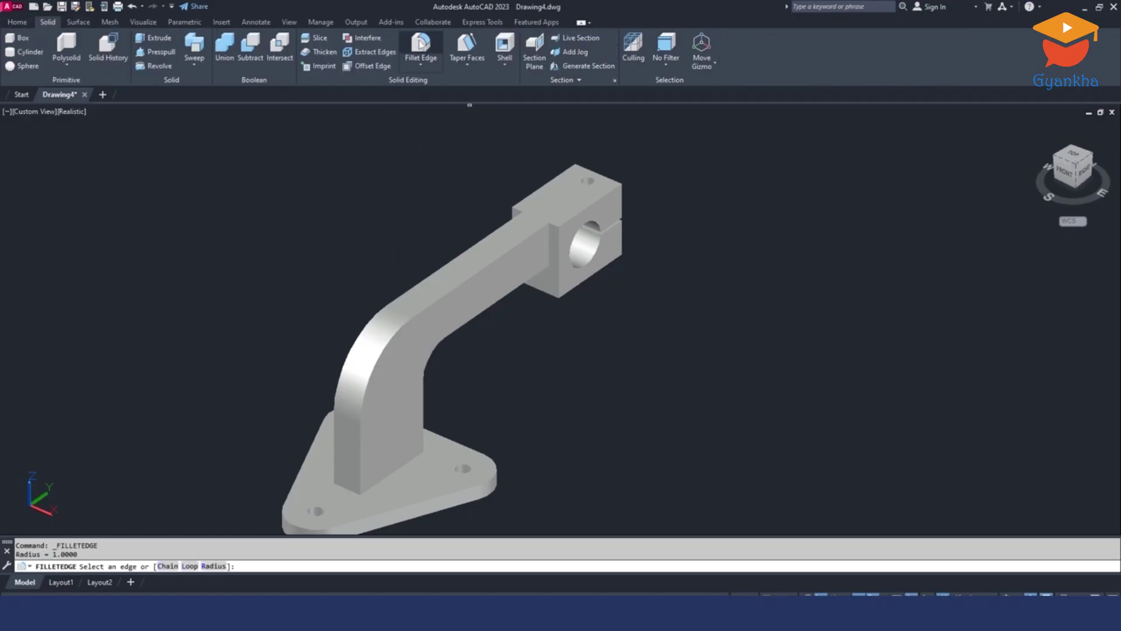
text(R)
key(Return)
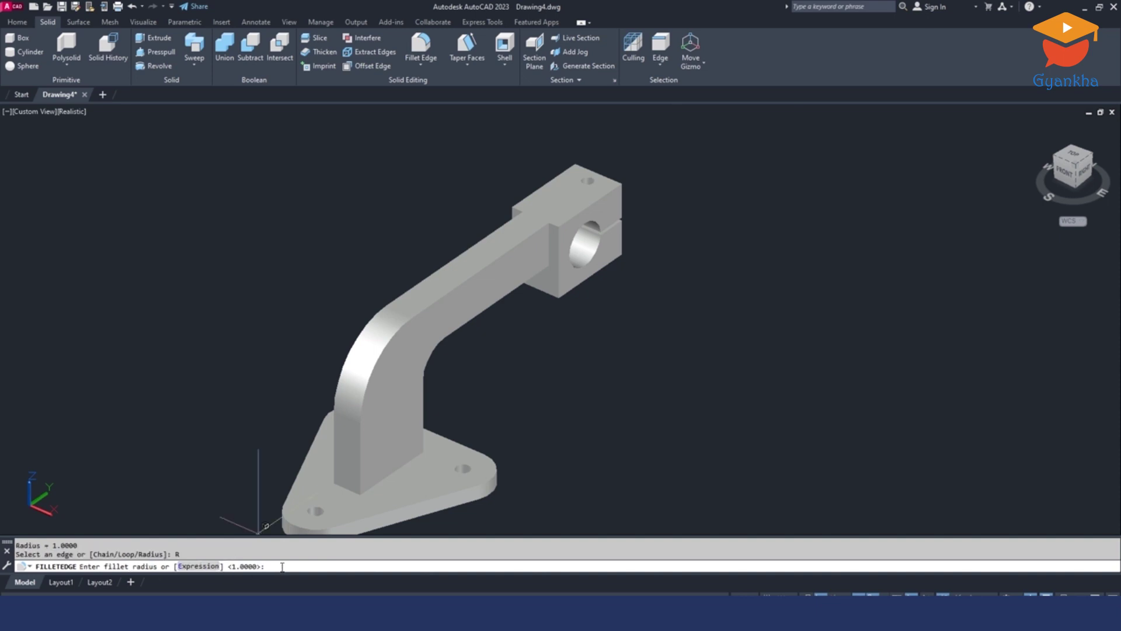
text(5)
key(Return)
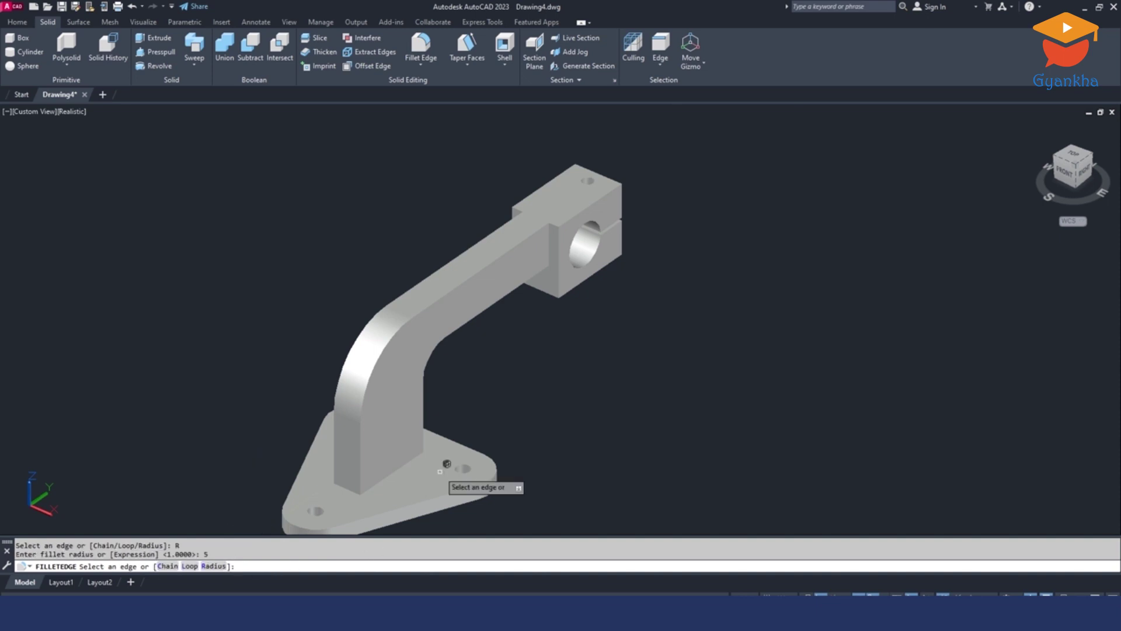
Apply the radius 5 fillet to the four edges where the arm's foot meets the triangular base plate.
scroll(383, 475, up, 3)
click(374, 475)
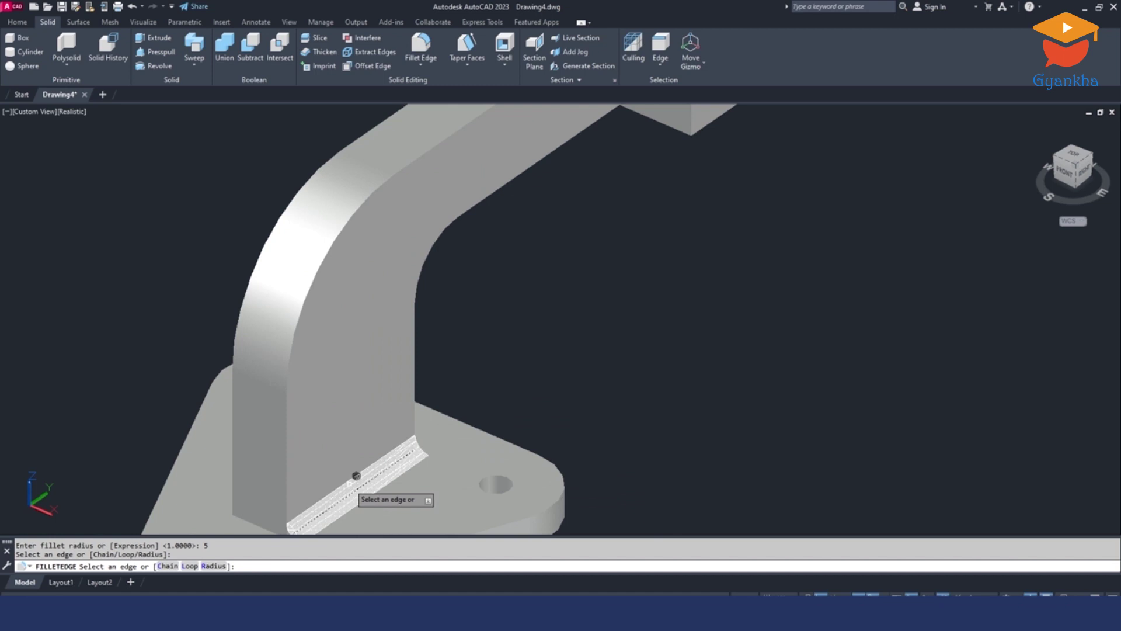
scroll(374, 468, up, 3)
scroll(368, 467, down, 3)
shift+middle_drag(350, 463, 444, 280)
scroll(425, 459, up, 2)
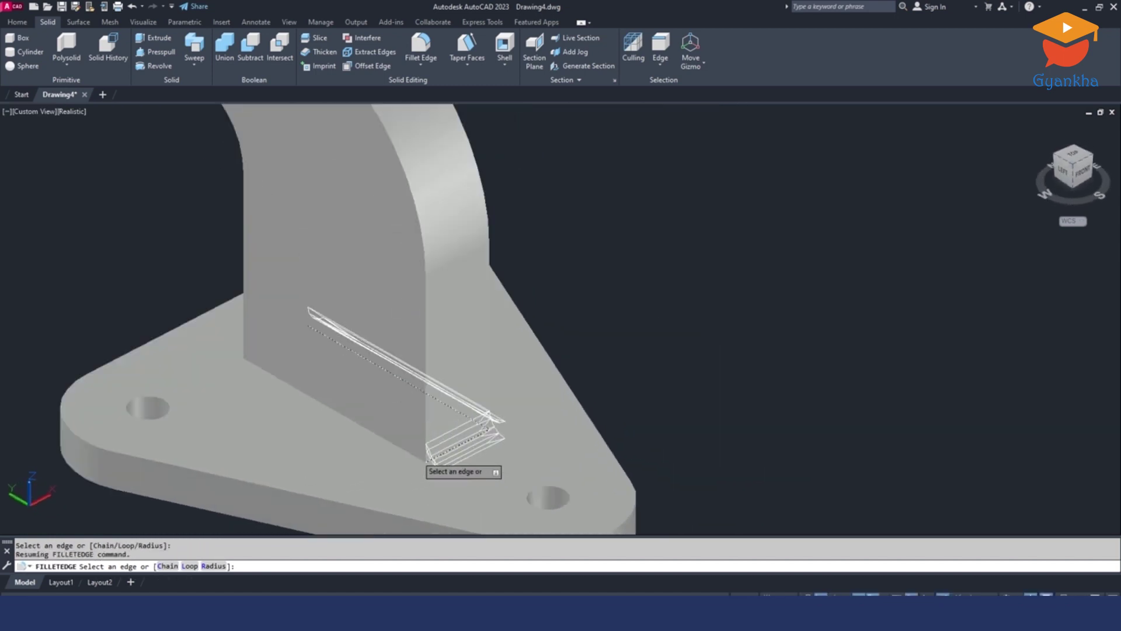
click(312, 395)
shift+middle_drag(290, 408, 575, 403)
scroll(609, 365, down, 5)
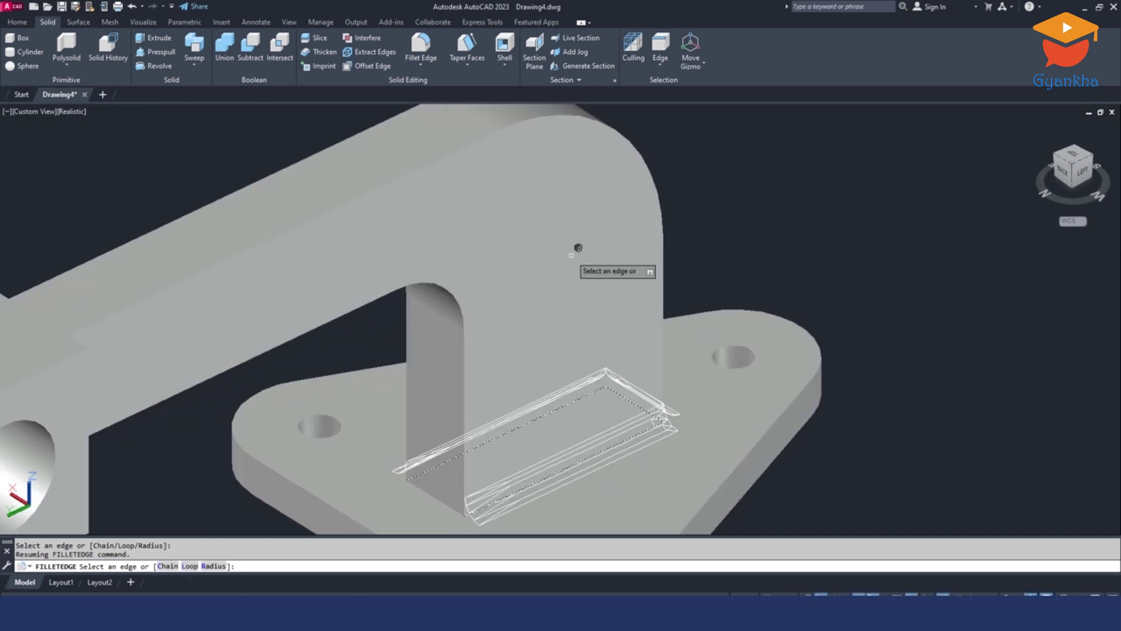
click(437, 483)
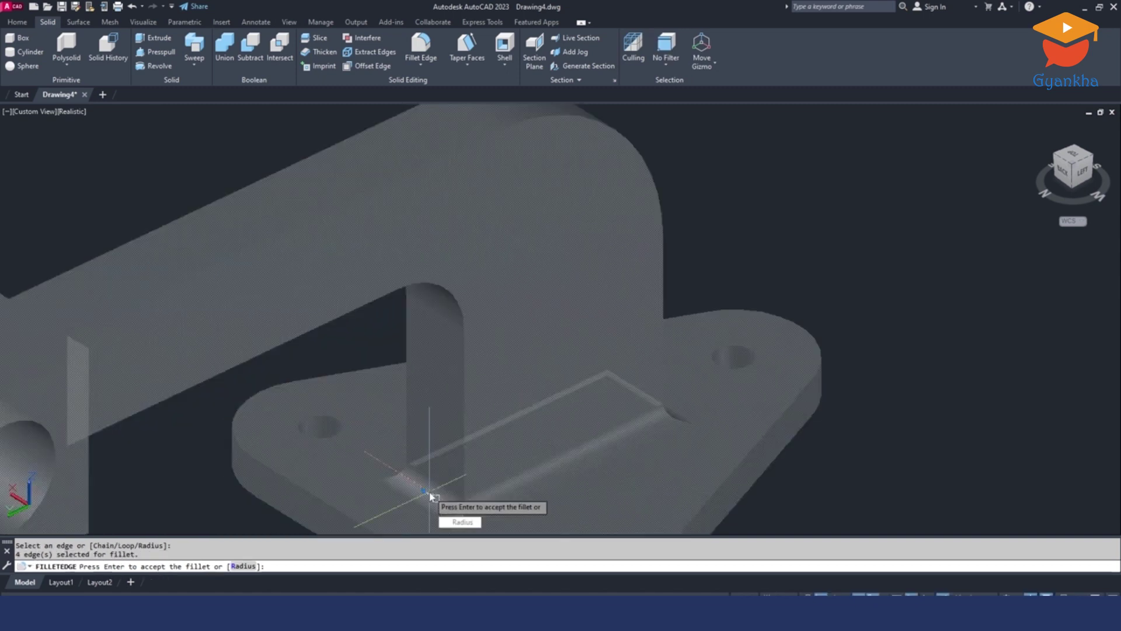
scroll(672, 403, down, 3)
shift+middle_drag(672, 403, 487, 437)
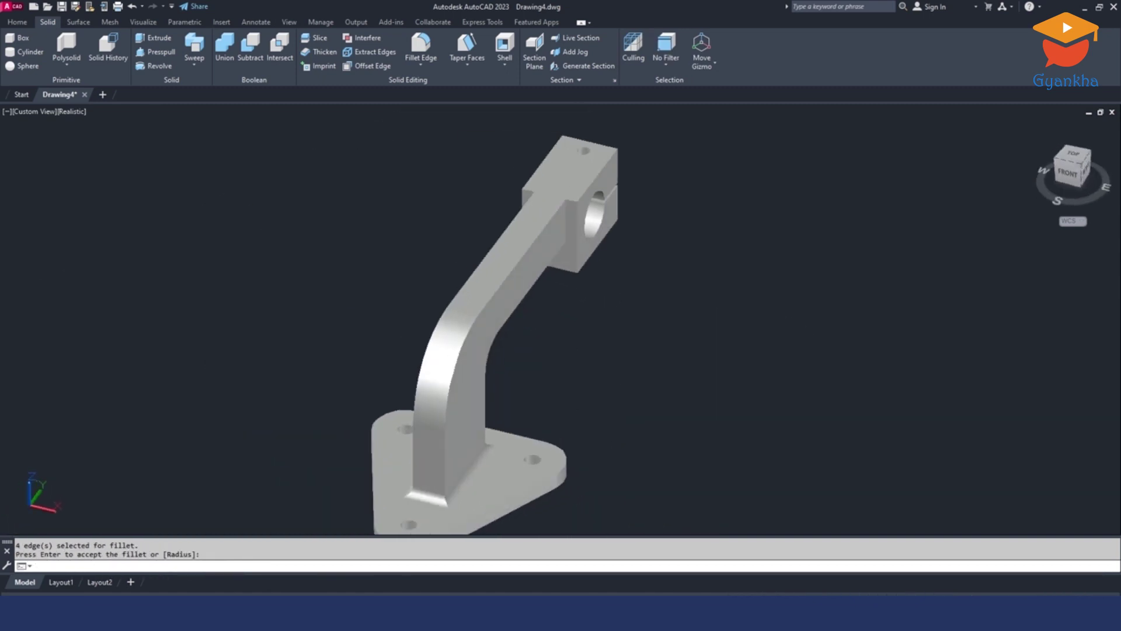
key(Return)
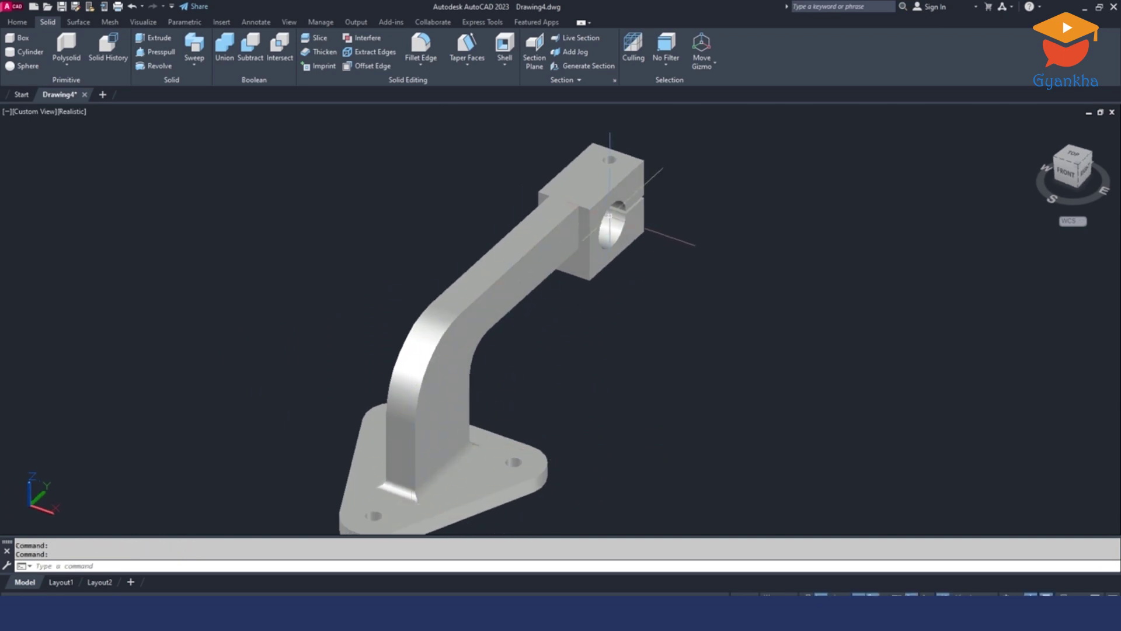
Apply the radius 5 fillet to the two vertical side edges and the underside edge where the arm meets the clamp block.
scroll(618, 343, up, 5)
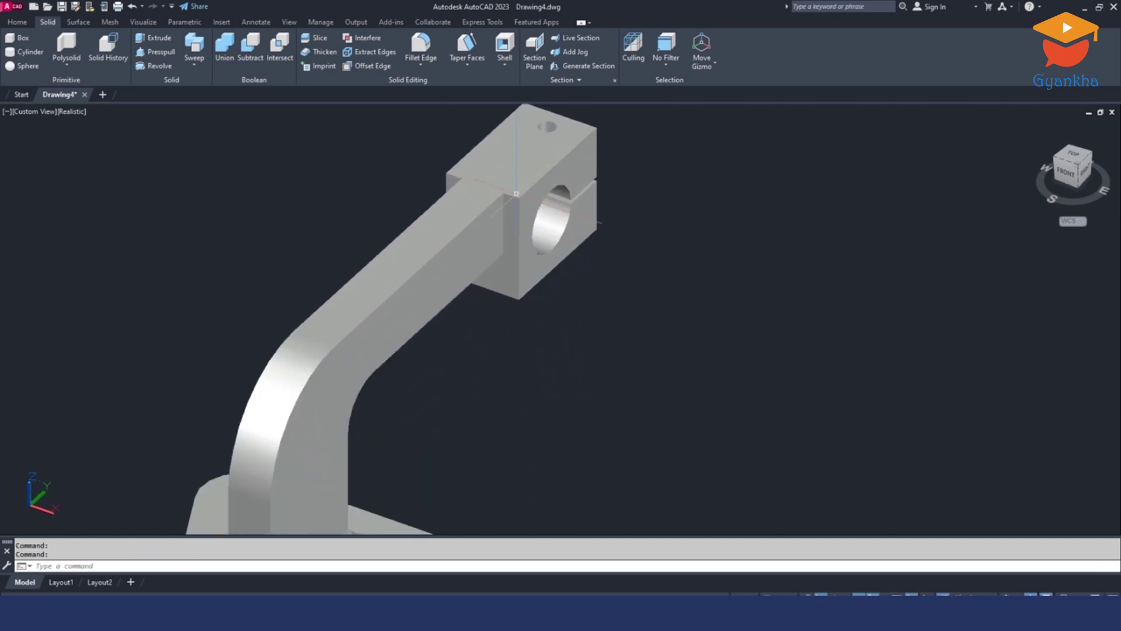
scroll(516, 193, up, 2)
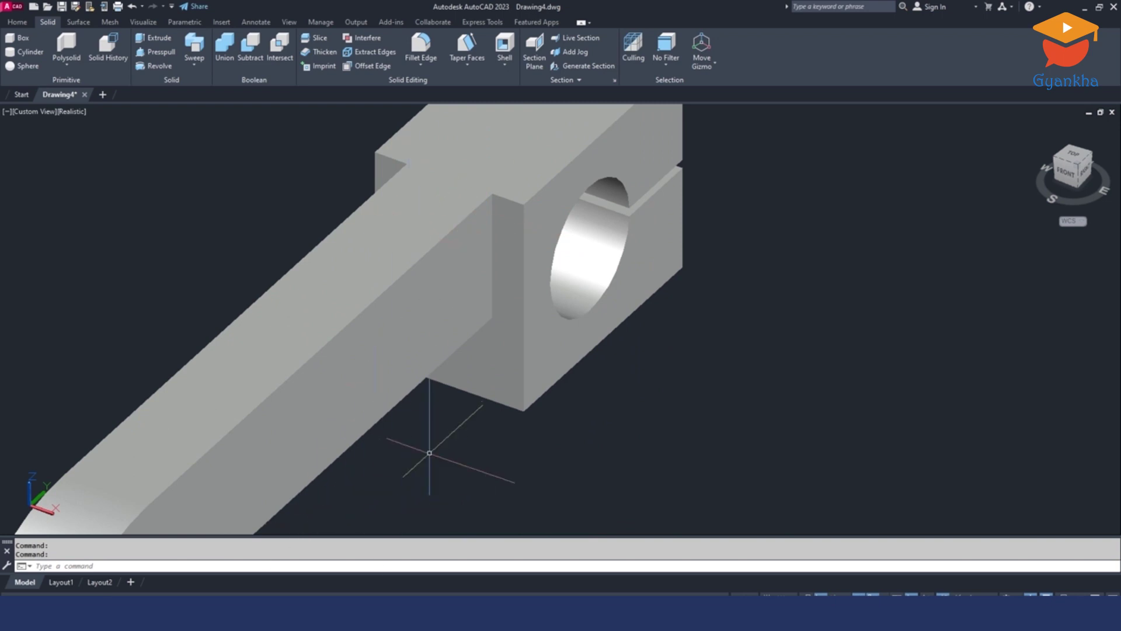
scroll(450, 312, down, 2)
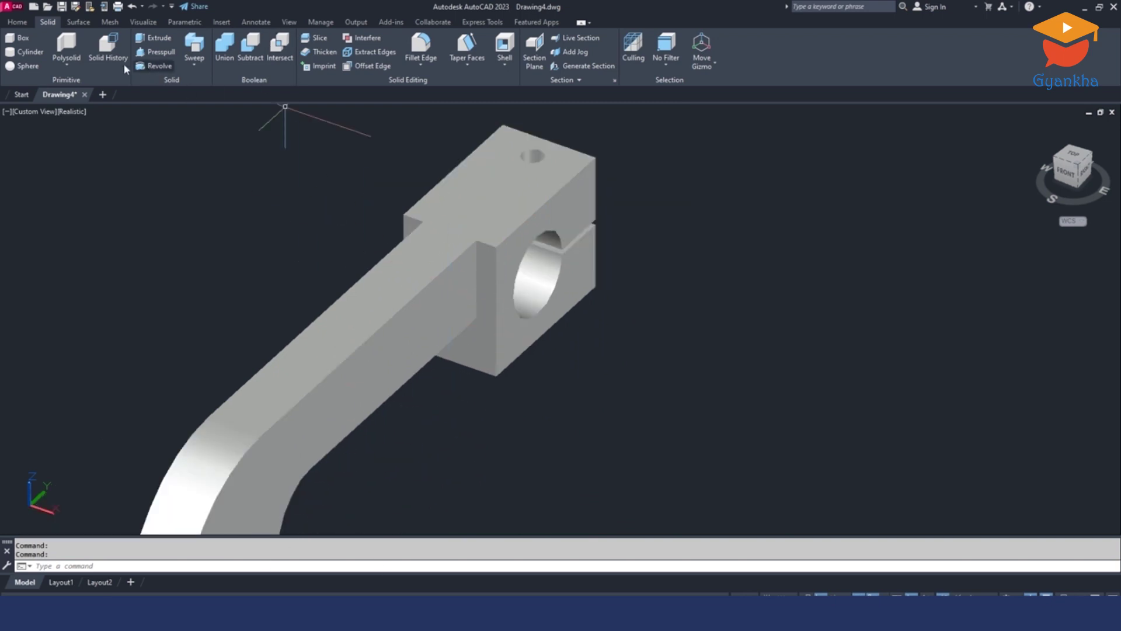
click(420, 47)
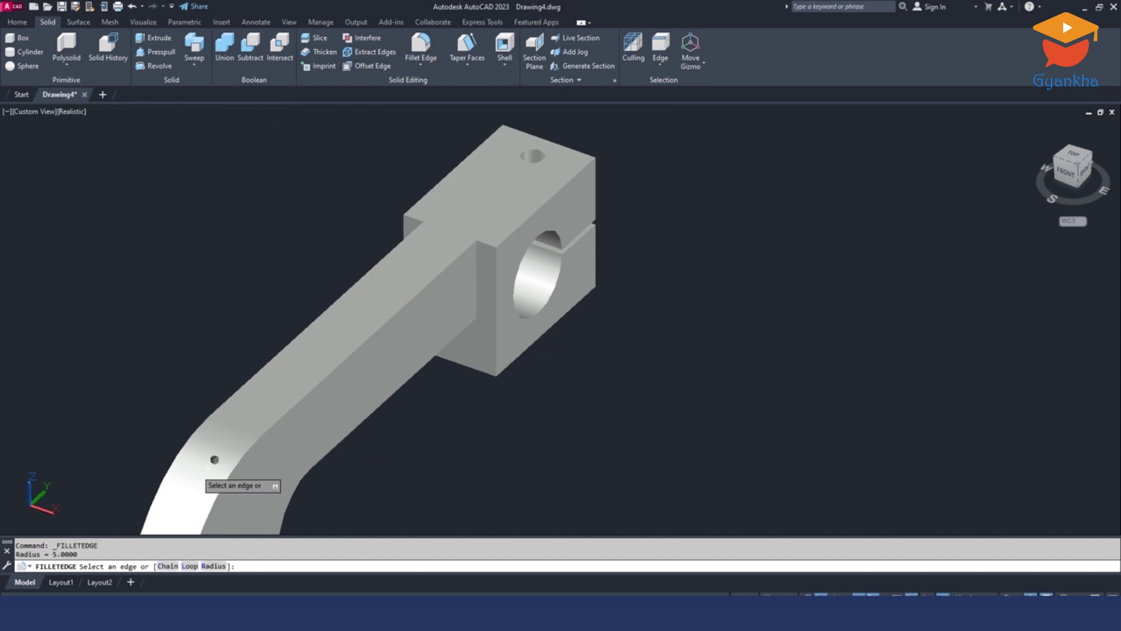
scroll(487, 245, up, 4)
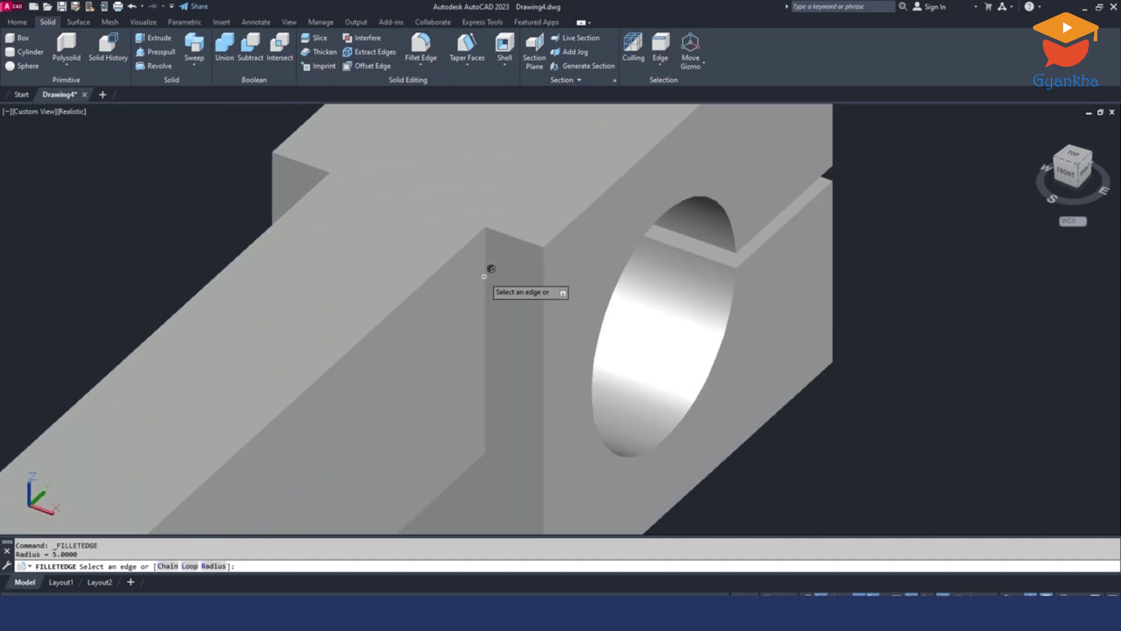
click(494, 265)
scroll(444, 350, down, 5)
mouse_move(444, 350)
shift+middle_down()
mouse_move(441, 326)
mouse_move(464, 353)
shift+middle_up()
scroll(475, 308, up, 5)
click(477, 316)
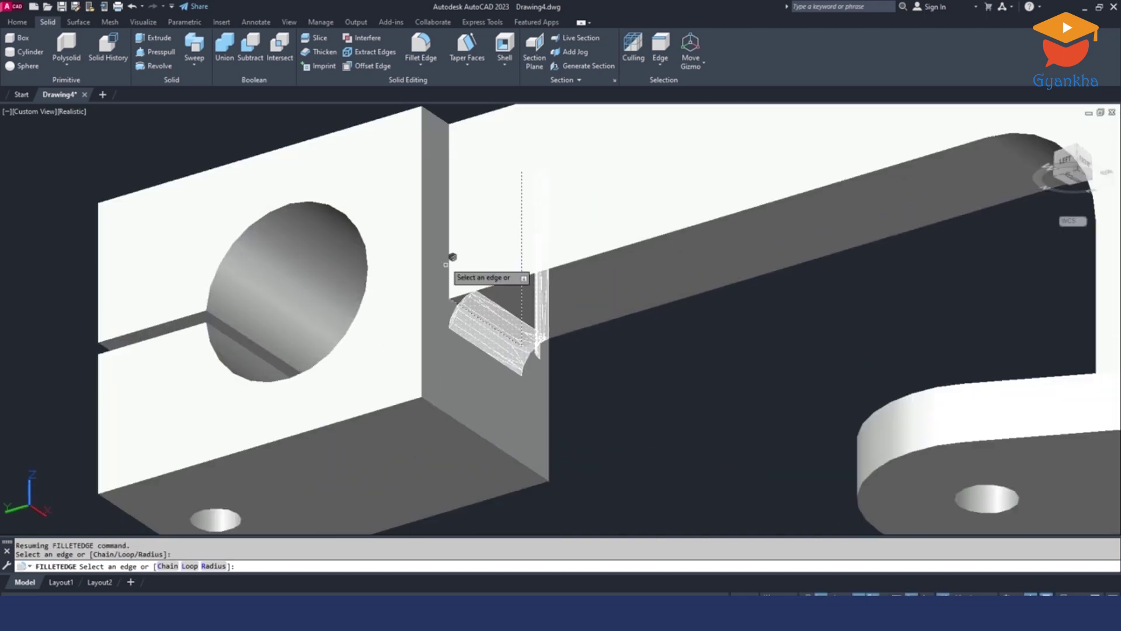
click(457, 241)
key(Return)
Fillet the arm's outer edge run on its right face with radius 5, from the base plate around the bend to the clamp block.
scroll(449, 274, down, 5)
shift+middle_drag(450, 274, 323, 328)
middle_drag(424, 216, 327, 259)
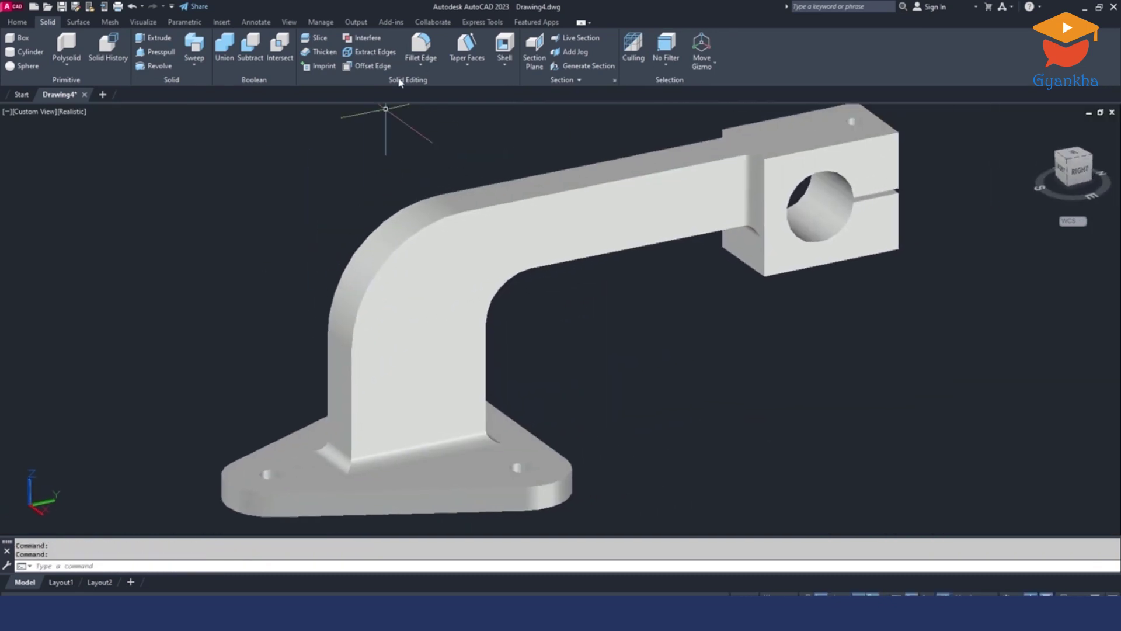
click(426, 52)
scroll(353, 465, up, 5)
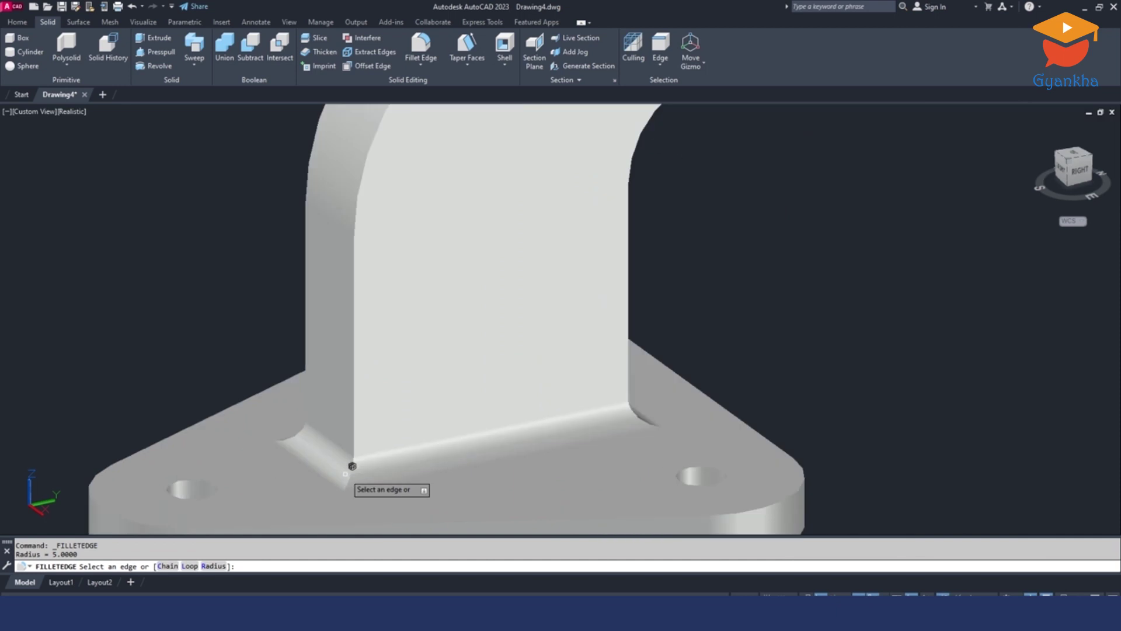
click(355, 473)
click(357, 415)
scroll(359, 409, down, 5)
scroll(395, 260, up, 2)
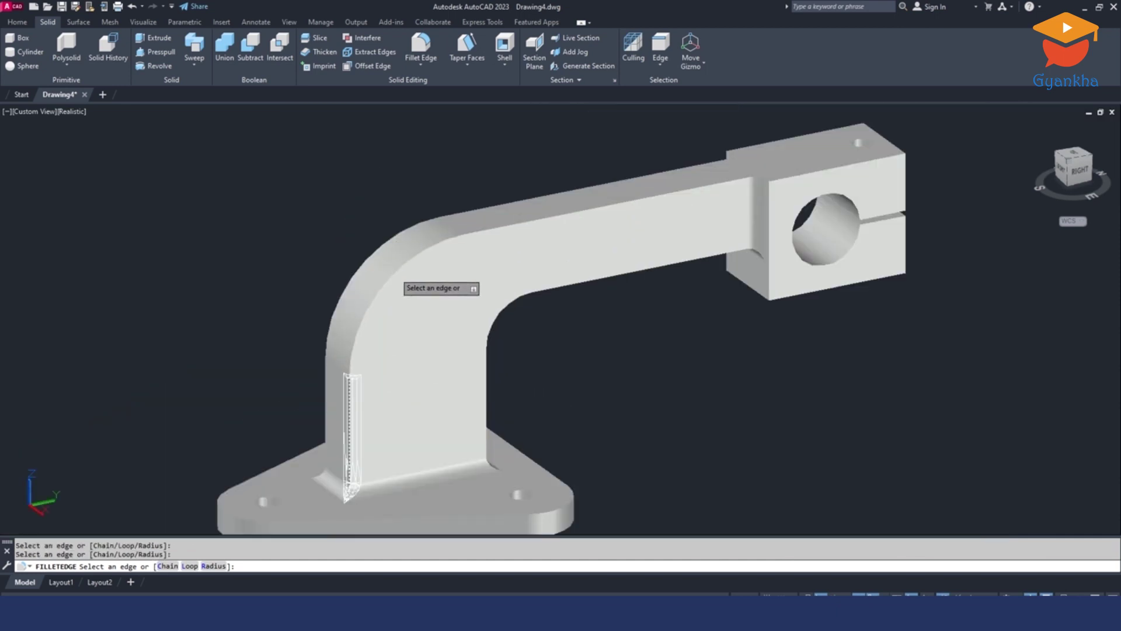
click(400, 263)
click(560, 208)
scroll(733, 181, up, 3)
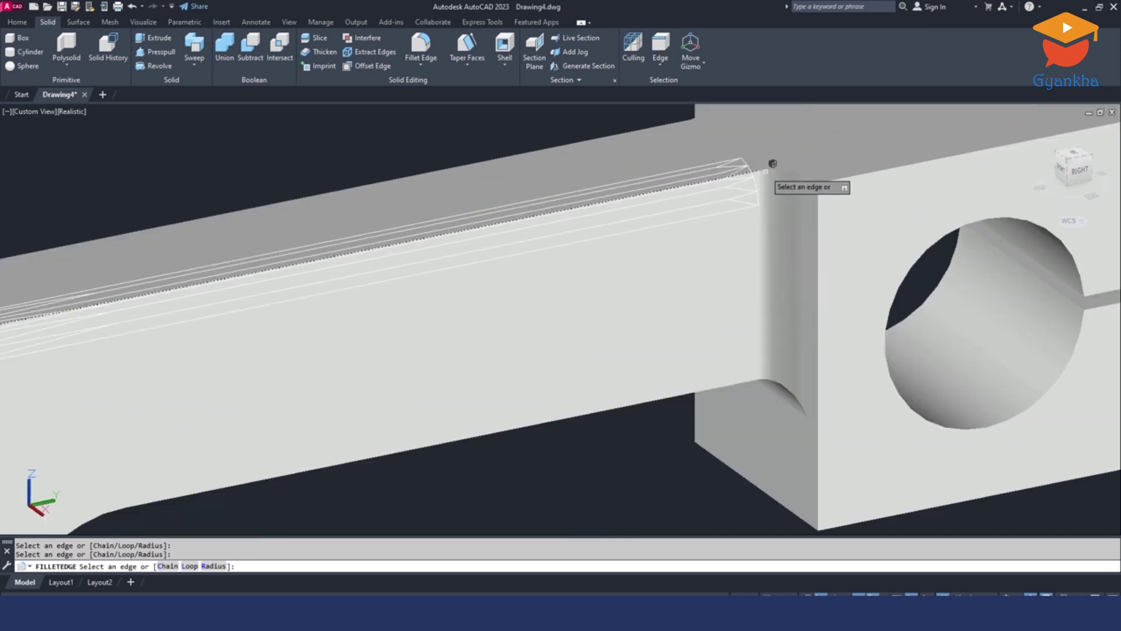
key(Return)
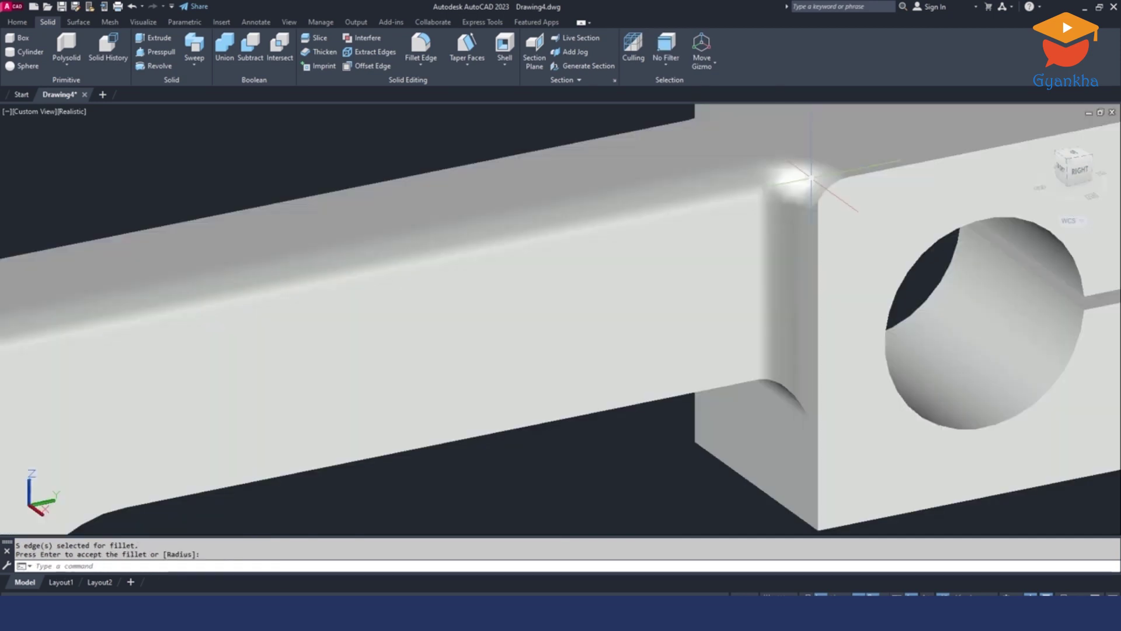
scroll(810, 175, down, 3)
shift+middle_drag(845, 211, 630, 325)
key(Return)
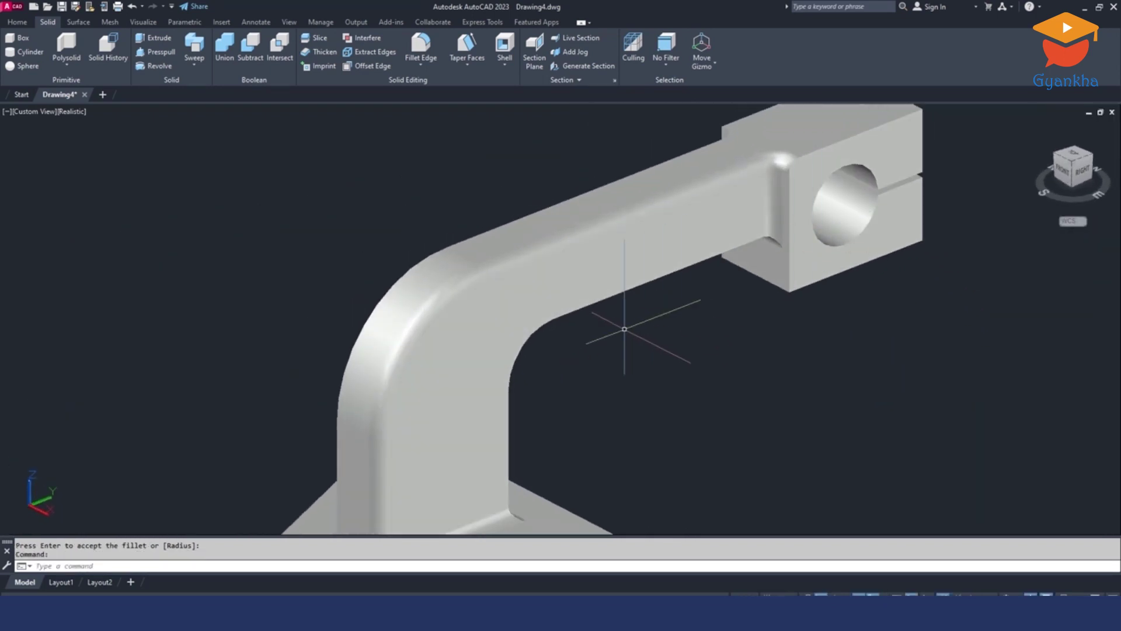
Fillet the arm's inner edge run on its right face with radius 5, from the base plate through the inner bend to the clamp block.
key(Return)
shift+middle_drag(558, 378, 462, 403)
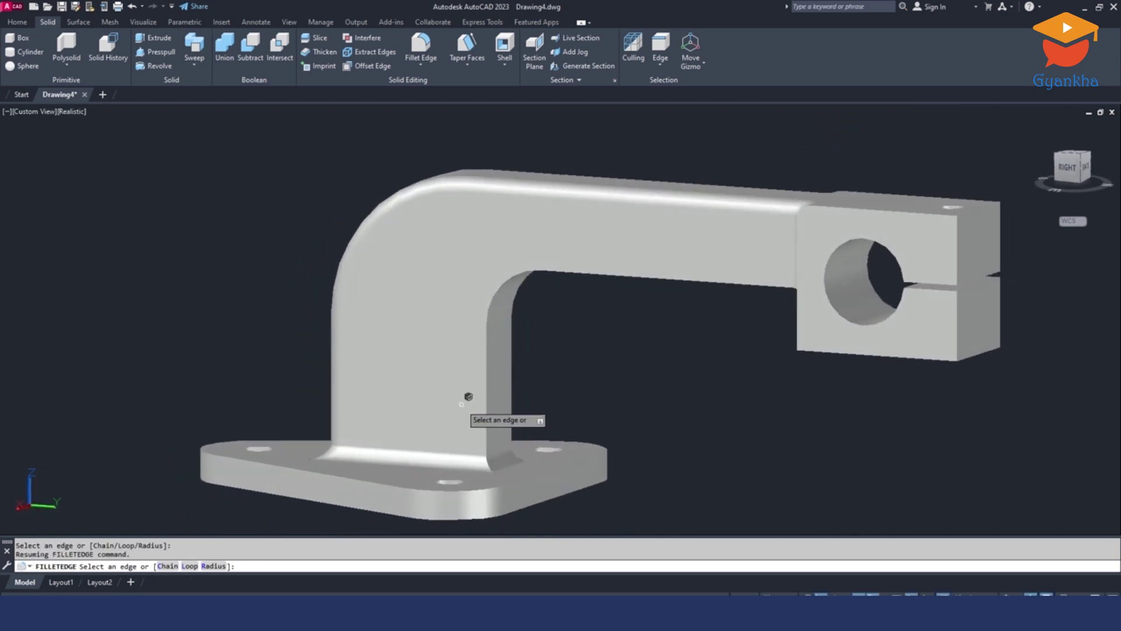
scroll(462, 403, up, 4)
click(489, 462)
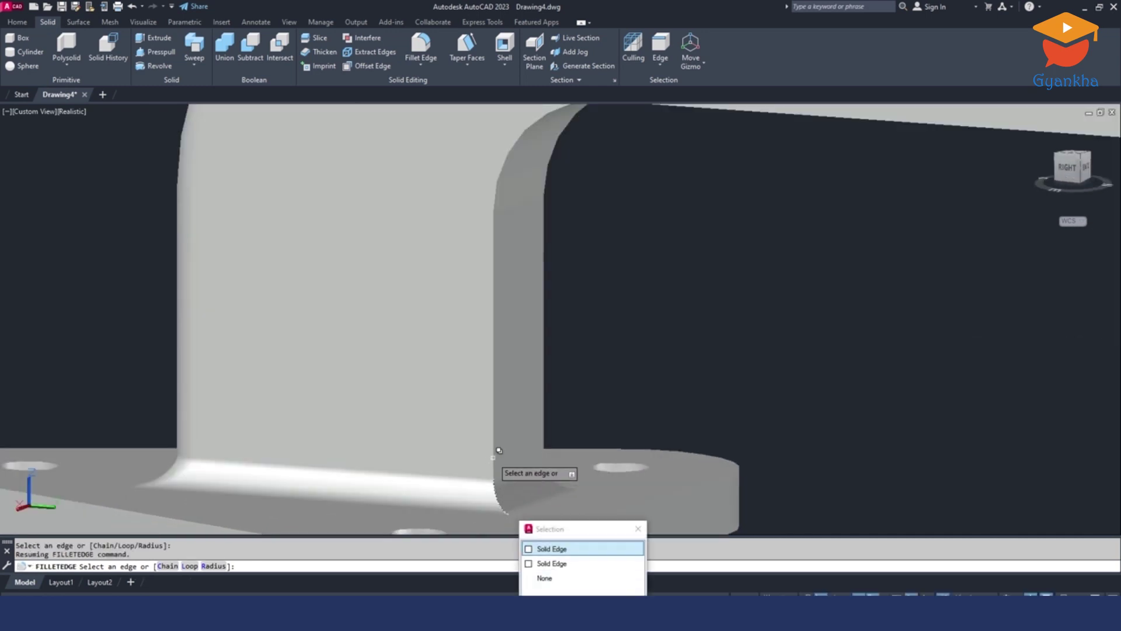
click(540, 498)
scroll(508, 444, down, 3)
click(518, 248)
shift+middle_drag(518, 248, 648, 234)
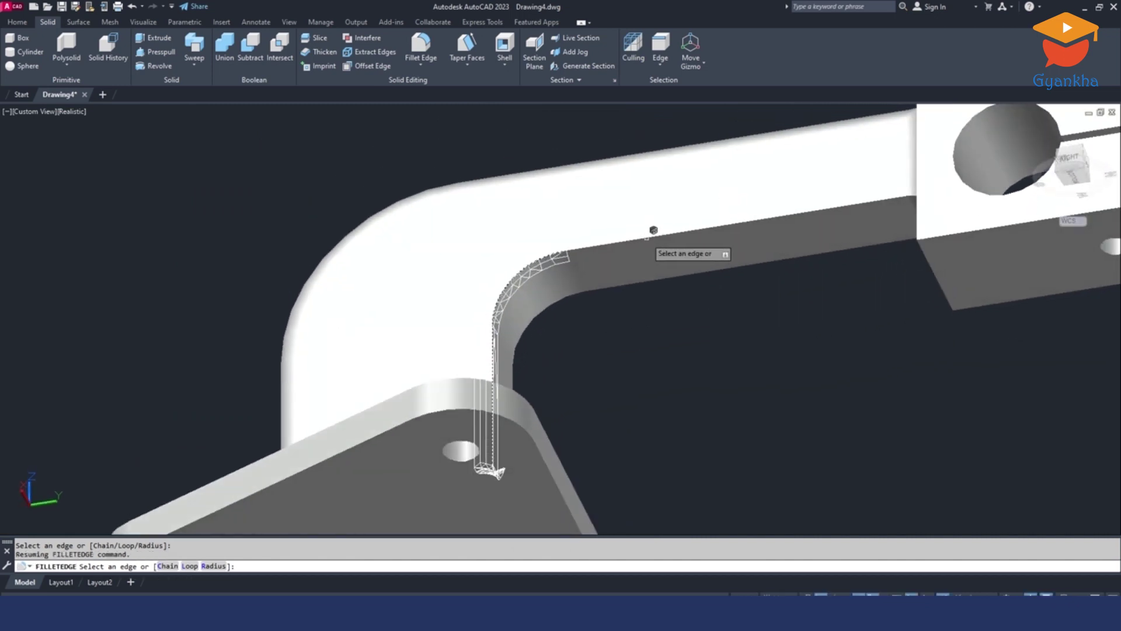
scroll(654, 230, down, 4)
shift+middle_drag(719, 243, 738, 257)
scroll(603, 248, up, 5)
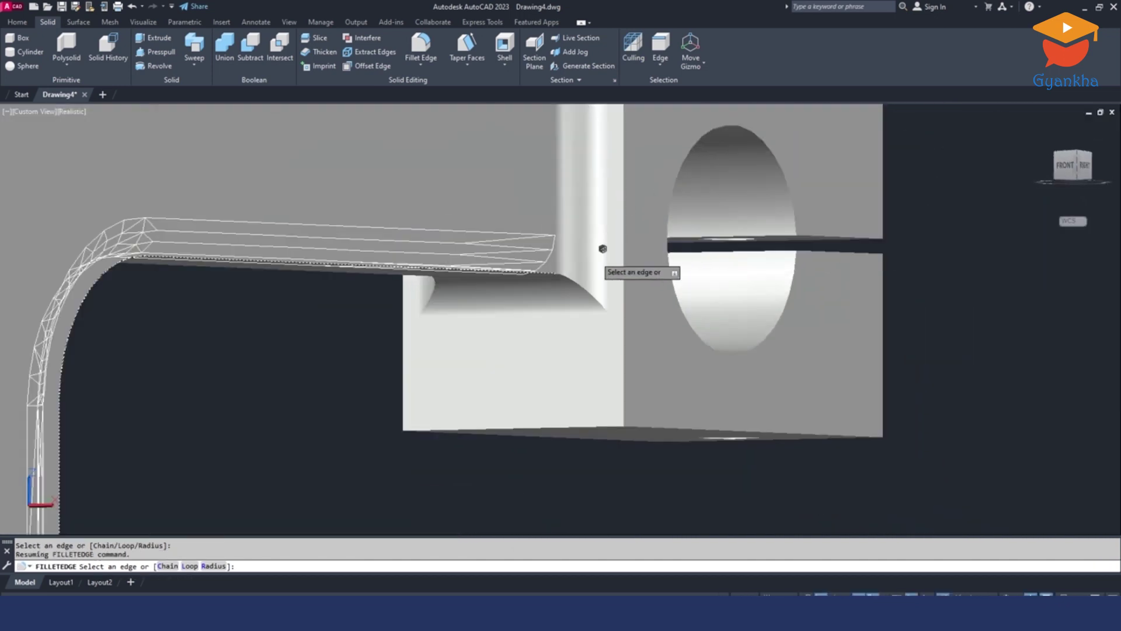
click(573, 268)
key(Return)
key(Return)
Fillet the arm's inner edge run on its left face with radius 5, from the clamp block through the inner bend to the base plate.
scroll(573, 266, down, 4)
shift+middle_drag(408, 260, 696, 215)
shift+middle_drag(432, 218, 331, 233)
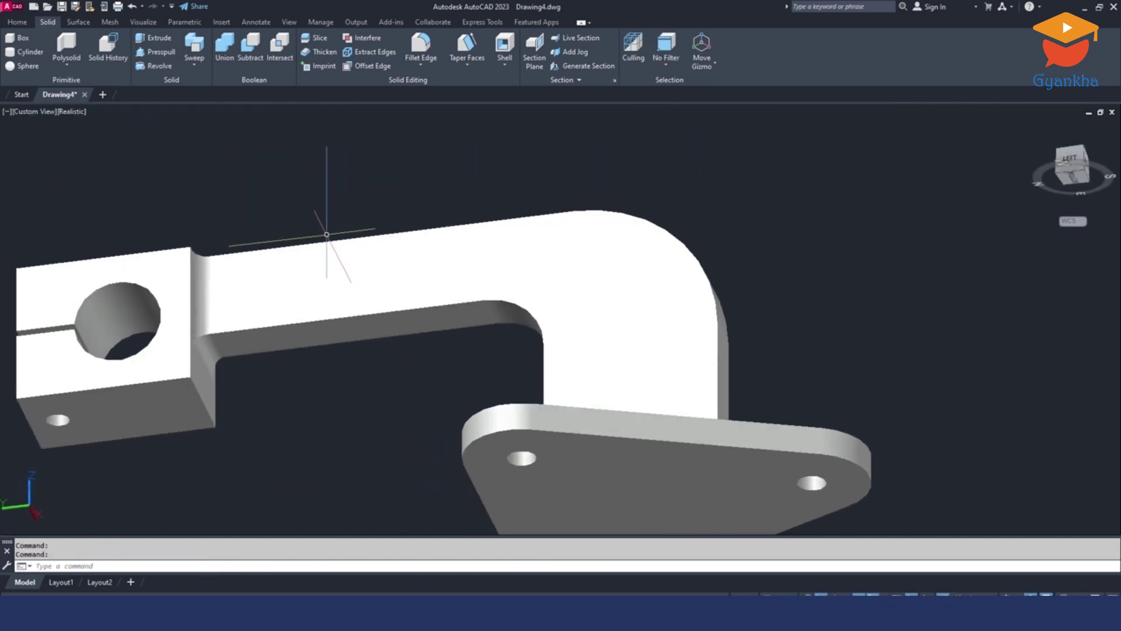
key(Return)
scroll(170, 320, up, 4)
click(172, 333)
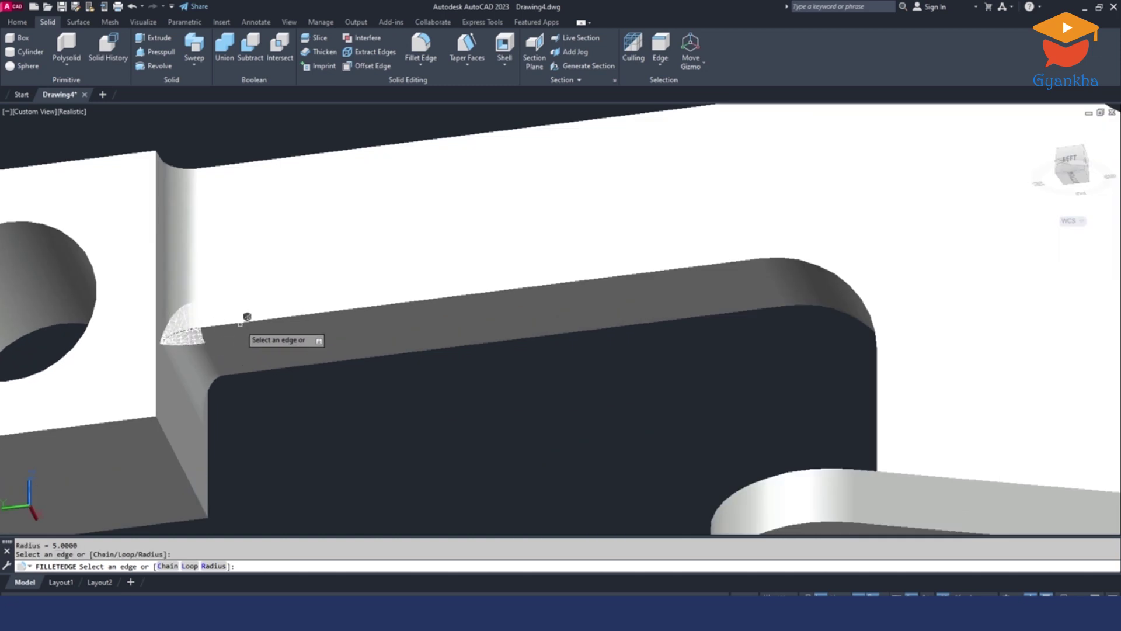
click(244, 323)
scroll(464, 313, down, 4)
shift+middle_drag(561, 309, 604, 437)
click(606, 376)
scroll(597, 444, up, 2)
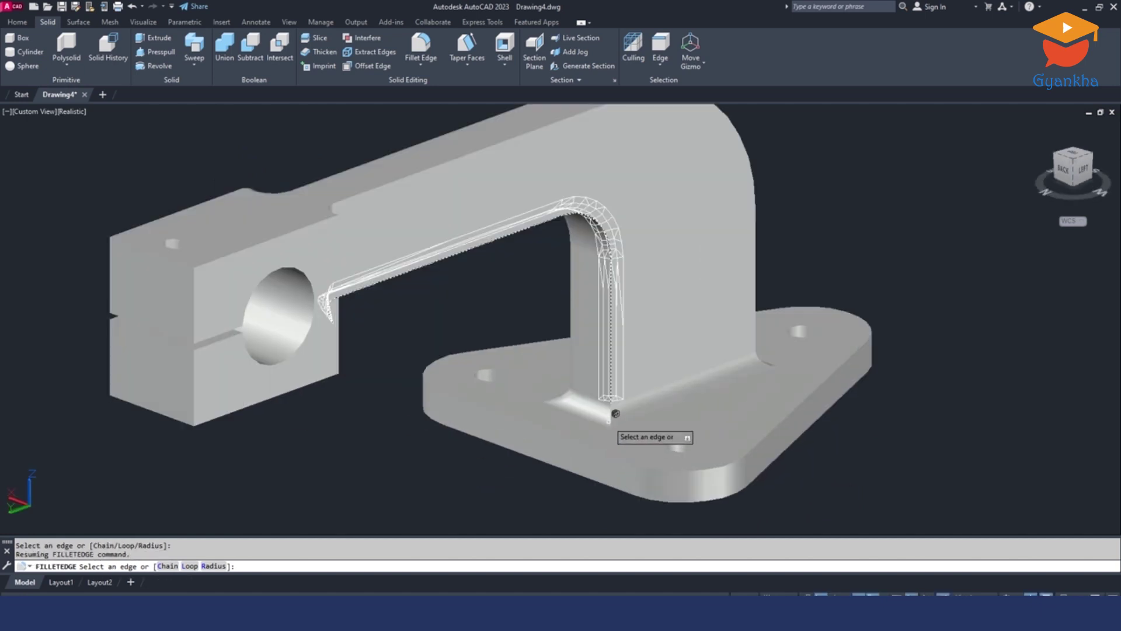
click(611, 418)
key(Return)
key(Return)
Fillet the arm's outer edge run on its left face with radius 5, from the base plate around the bend to the clamp block.
shift+middle_drag(789, 326, 654, 393)
middle_drag(835, 483, 774, 344)
scroll(870, 348, up, 2)
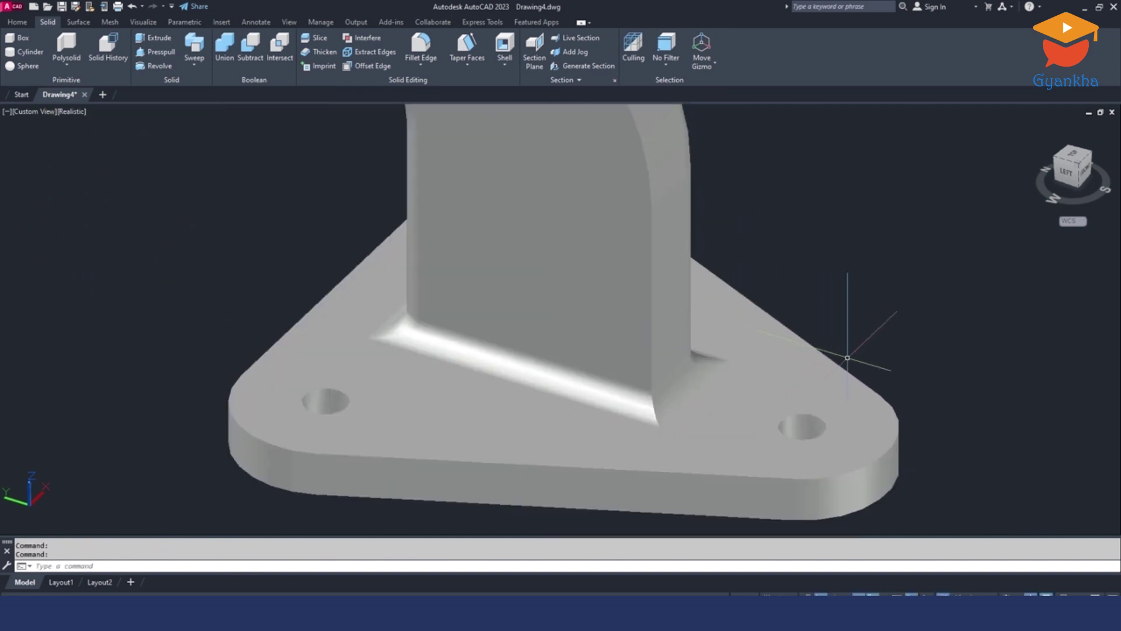
key(Return)
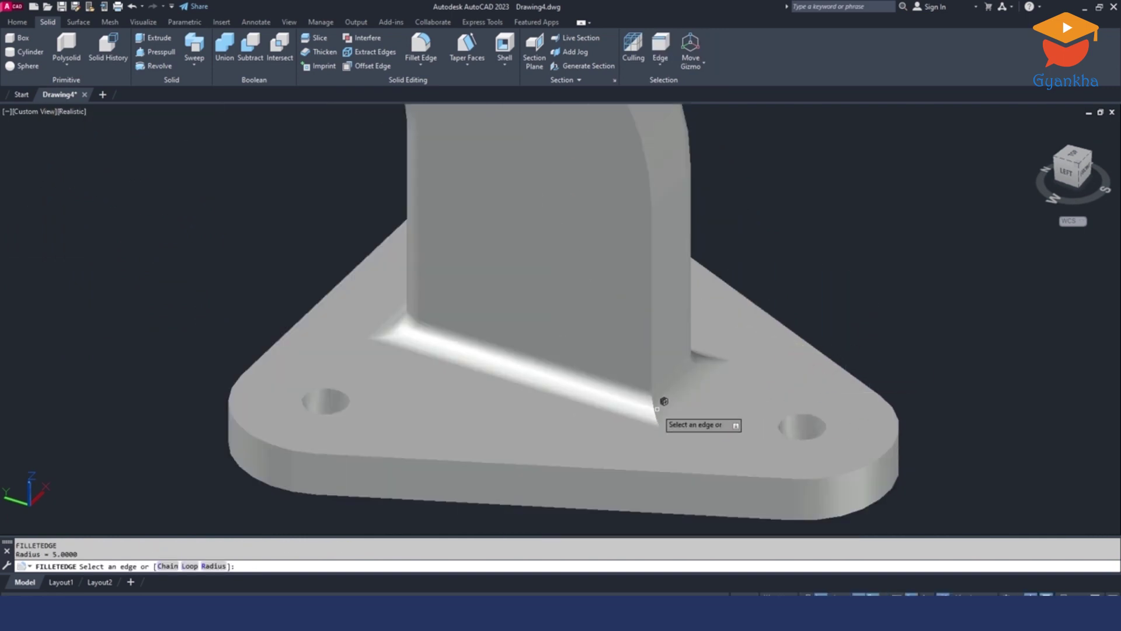
click(656, 406)
scroll(658, 364, down, 3)
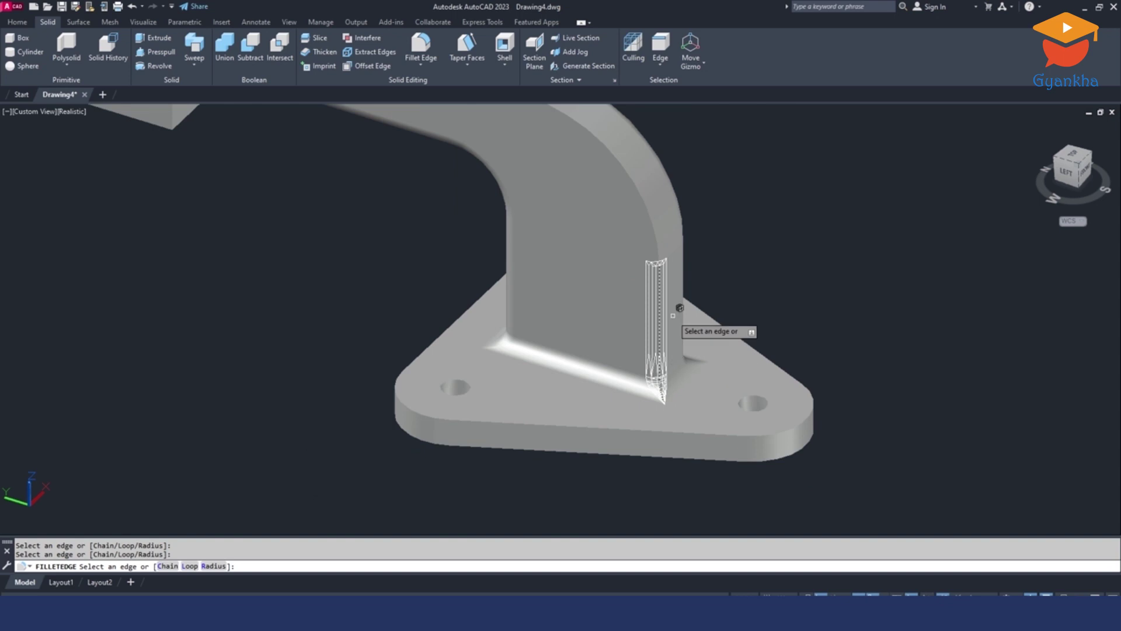
click(665, 244)
scroll(632, 219, up, 3)
scroll(632, 219, down, 3)
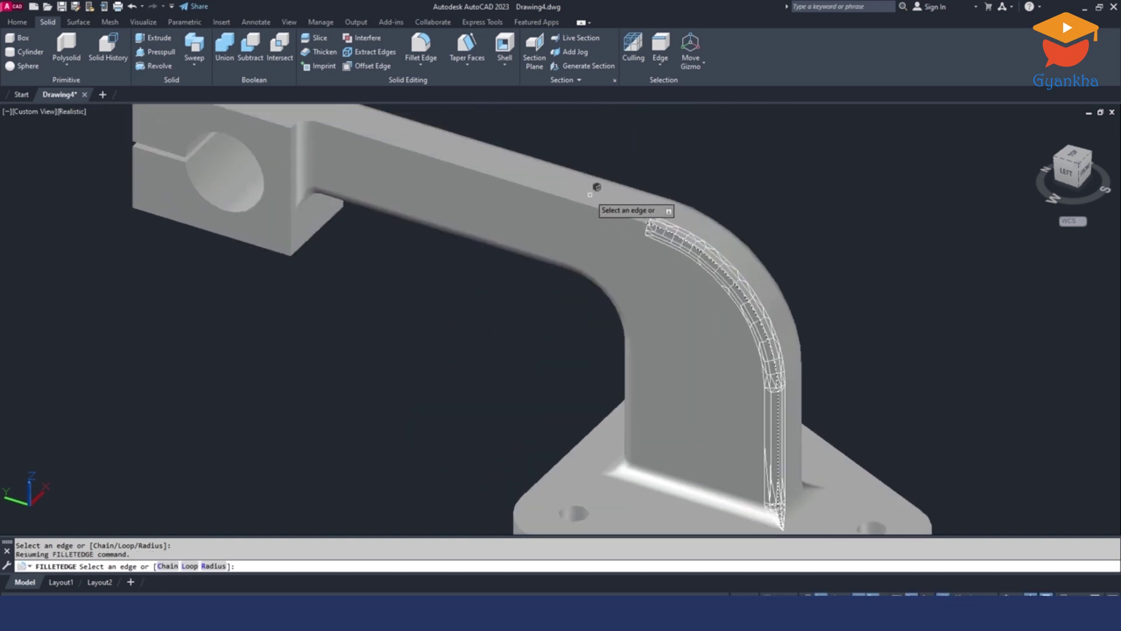
click(465, 175)
scroll(473, 222, up, 3)
scroll(474, 222, up, 2)
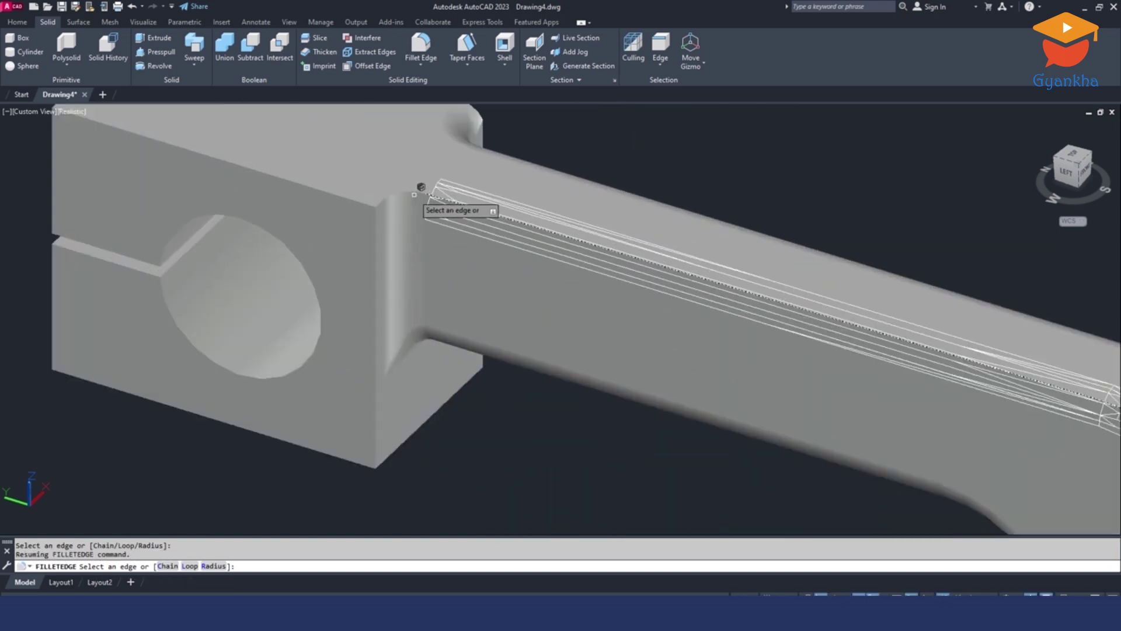
click(420, 184)
key(Return)
scroll(401, 195, down, 5)
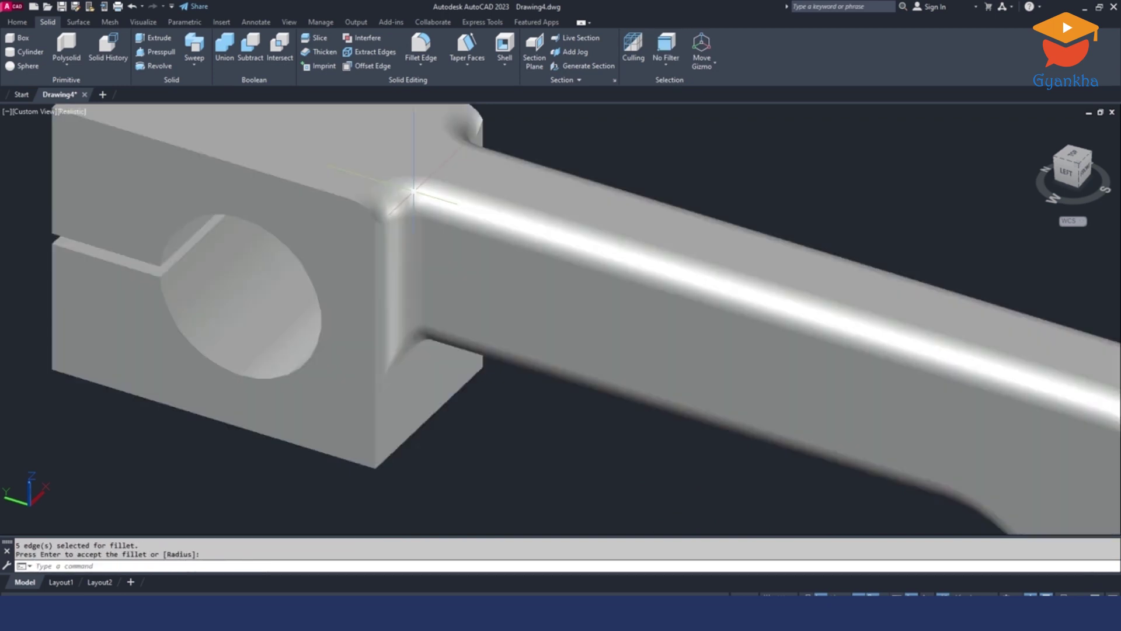
shift+middle_drag(584, 327, 504, 303)
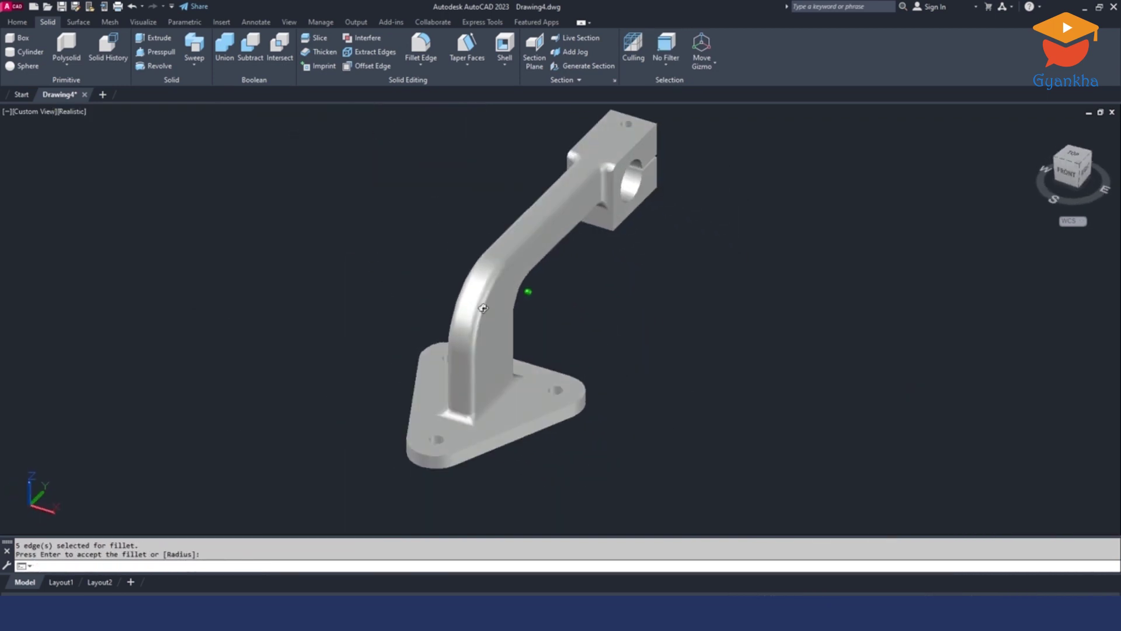
key(Return)
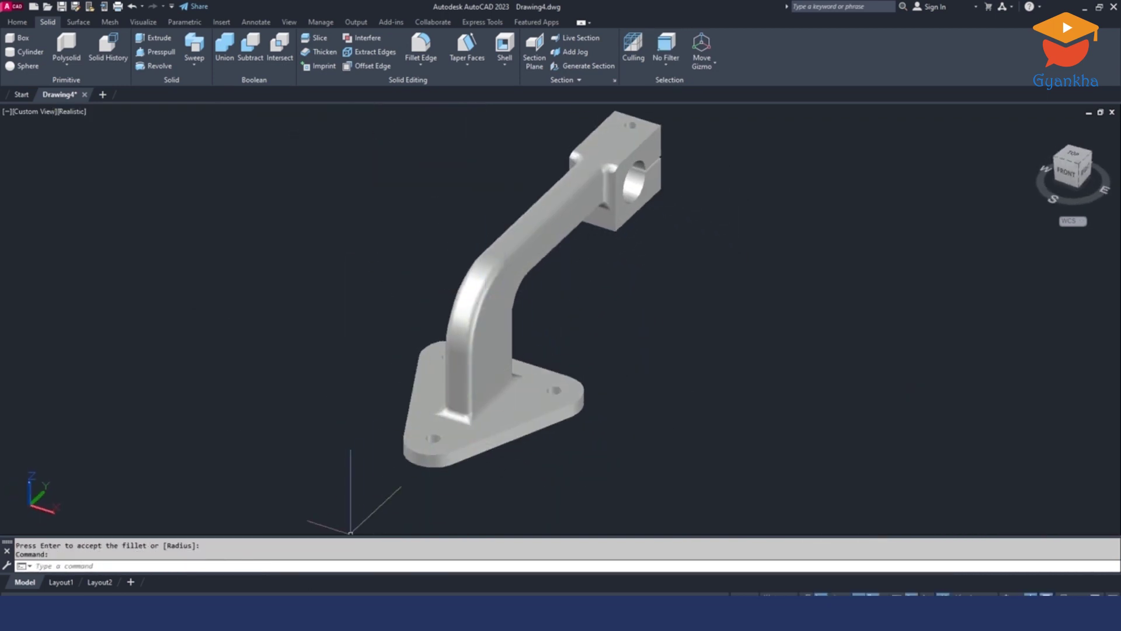
Check the PRACTICE EXERCISE-20 drawing in Adobe Reader, then return to AutoCAD and fillet all six top perimeter edges of the triangular base plate with radius 5.
click(328, 610)
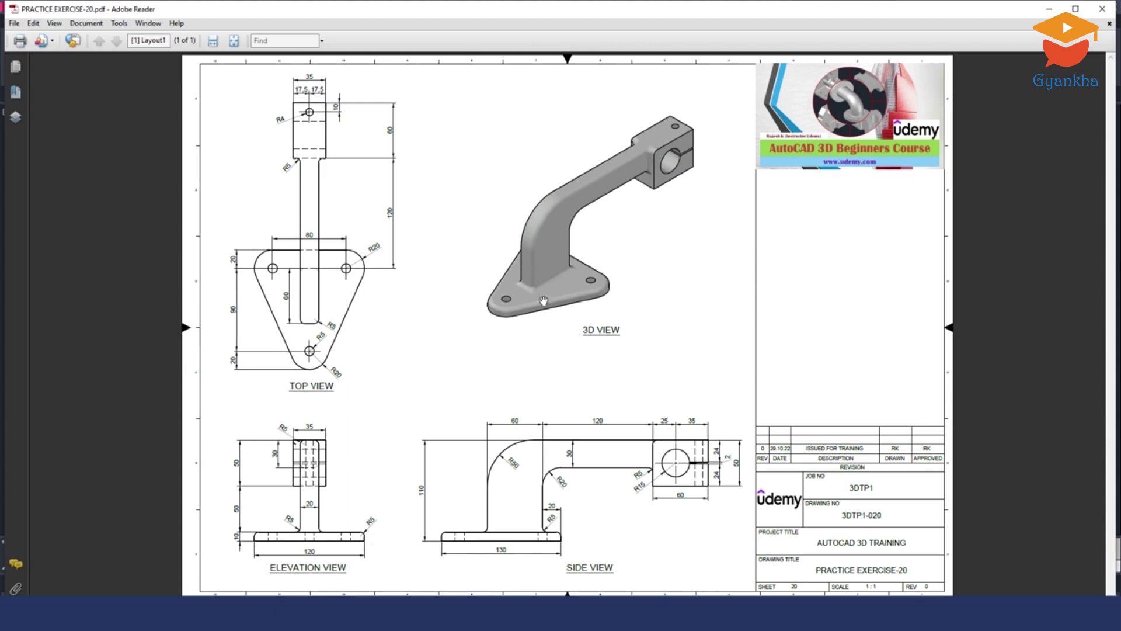
key(alt+Tab)
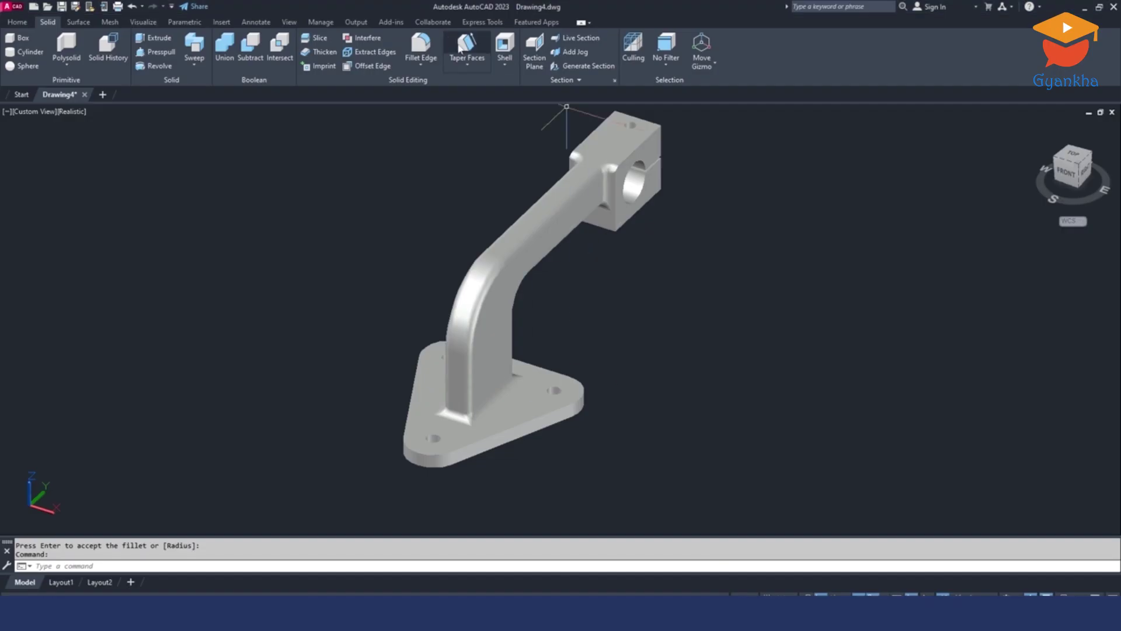
click(421, 49)
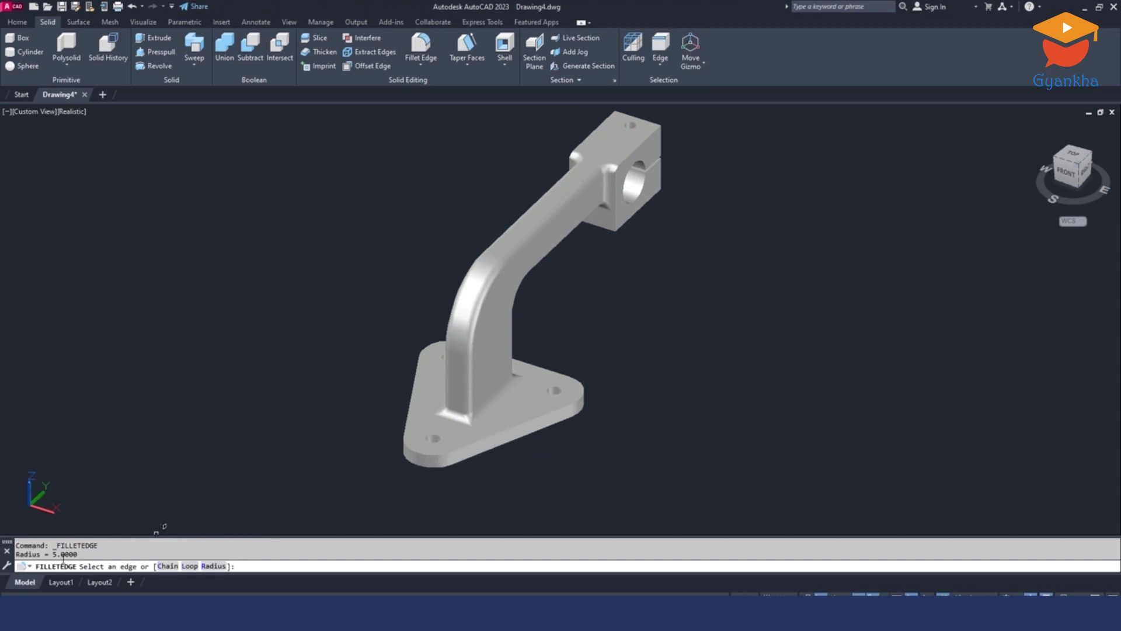
scroll(512, 422, up, 3)
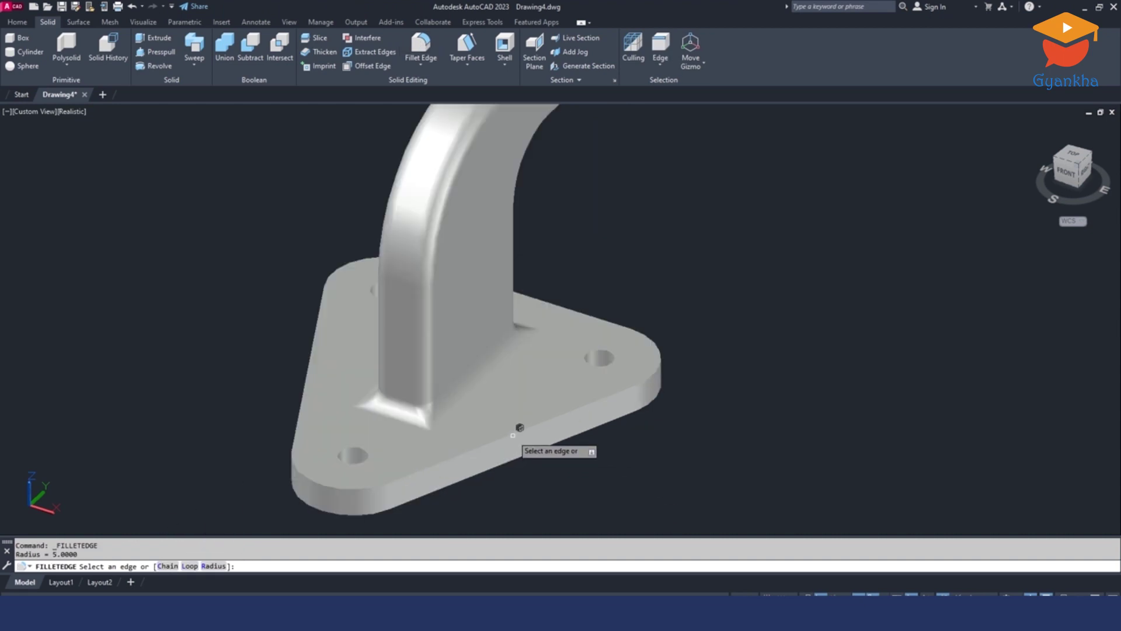
click(573, 413)
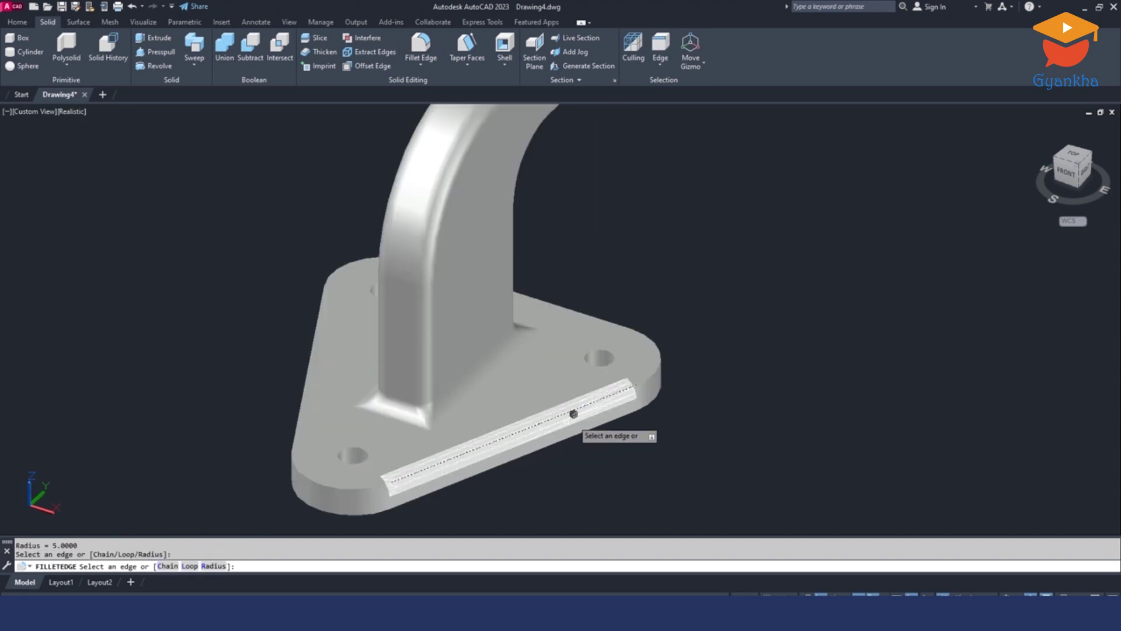
click(654, 372)
click(618, 324)
scroll(335, 254, up, 2)
click(356, 268)
middle_drag(278, 427, 352, 338)
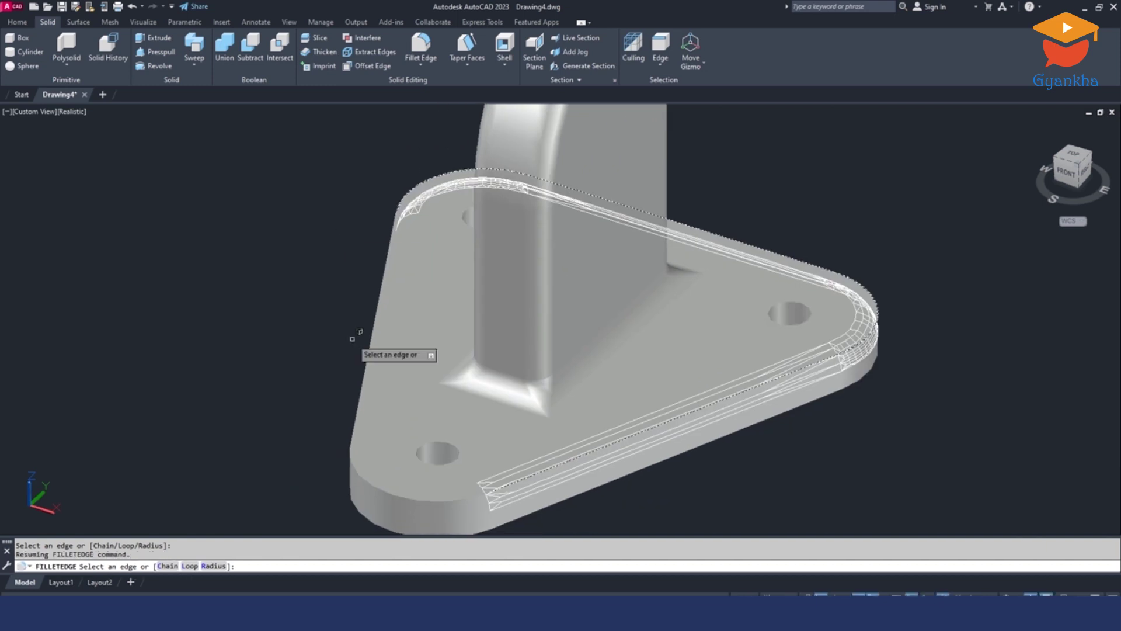
click(360, 398)
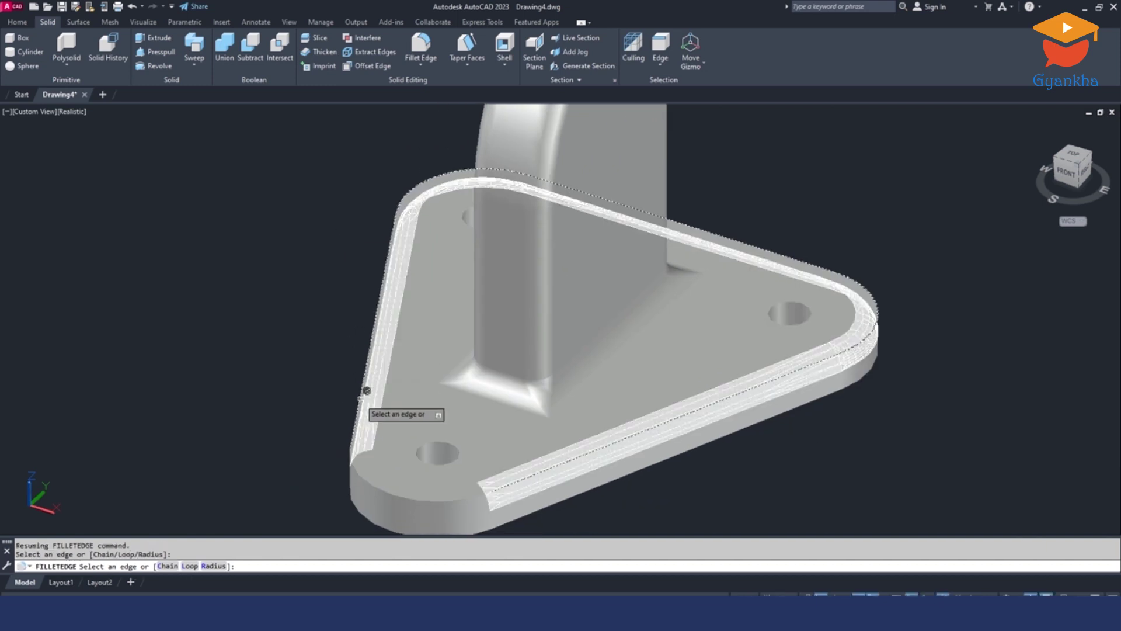
click(386, 492)
key(Return)
key(Return)
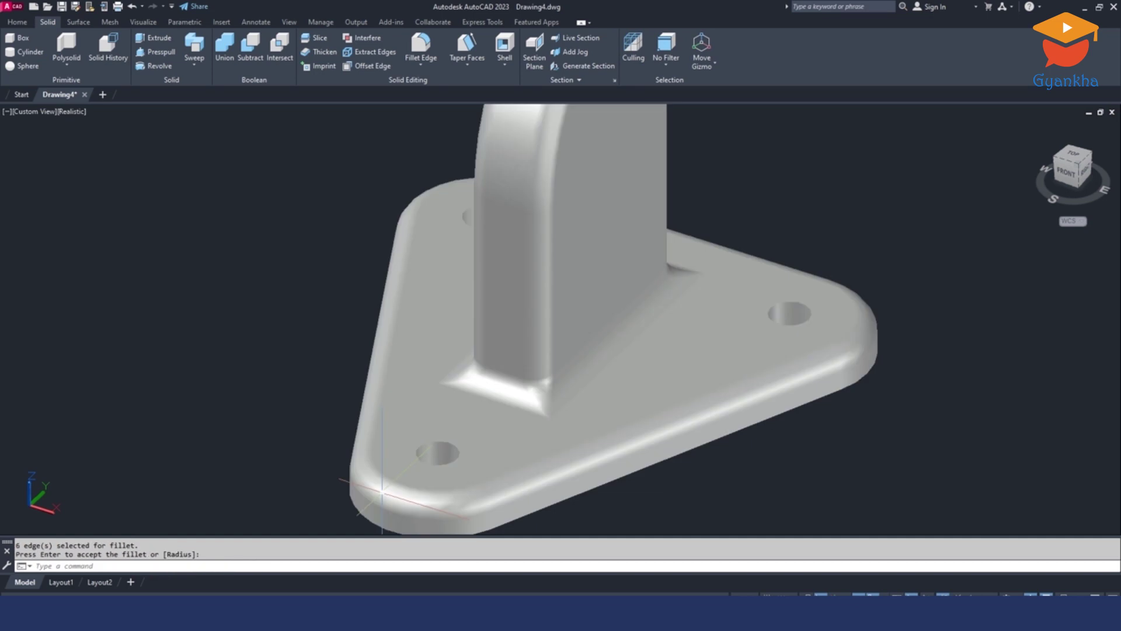
Compare the whole bracket with the PRACTICE EXERCISE-20 drawing in Adobe Reader, then return to the model in AutoCAD.
scroll(565, 411, down, 4)
shift+middle_drag(746, 357, 571, 369)
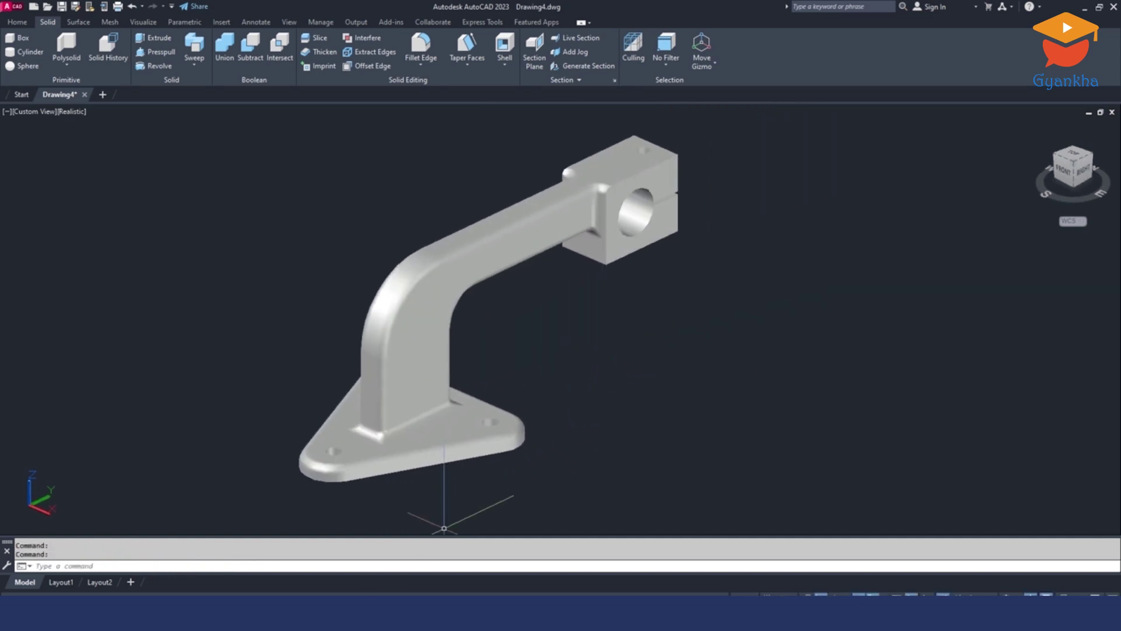
click(416, 612)
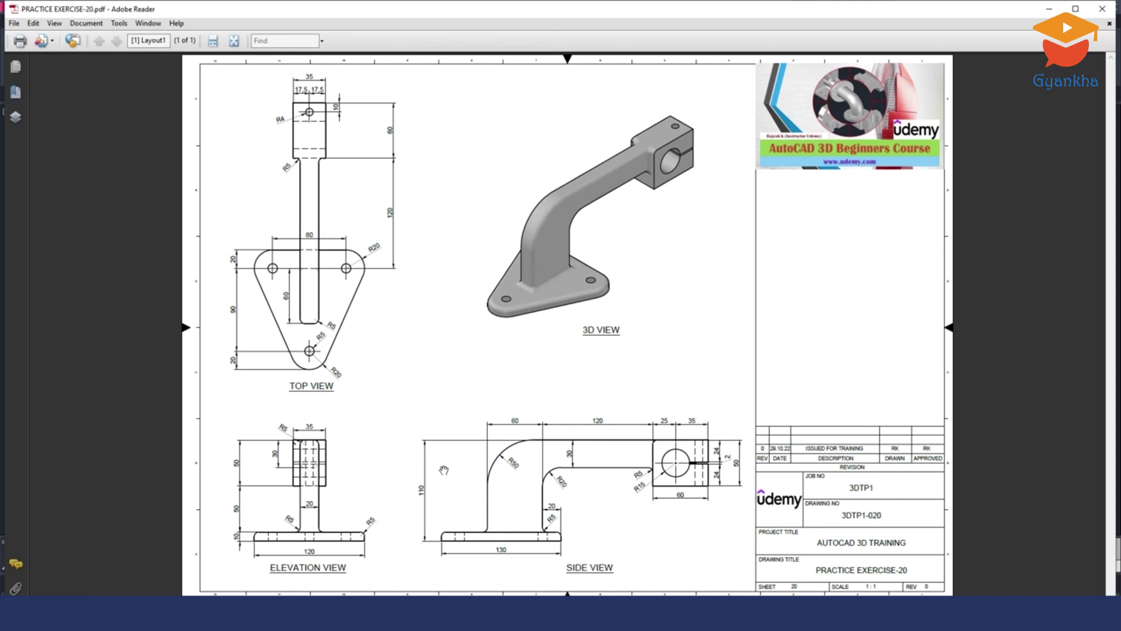
click(416, 612)
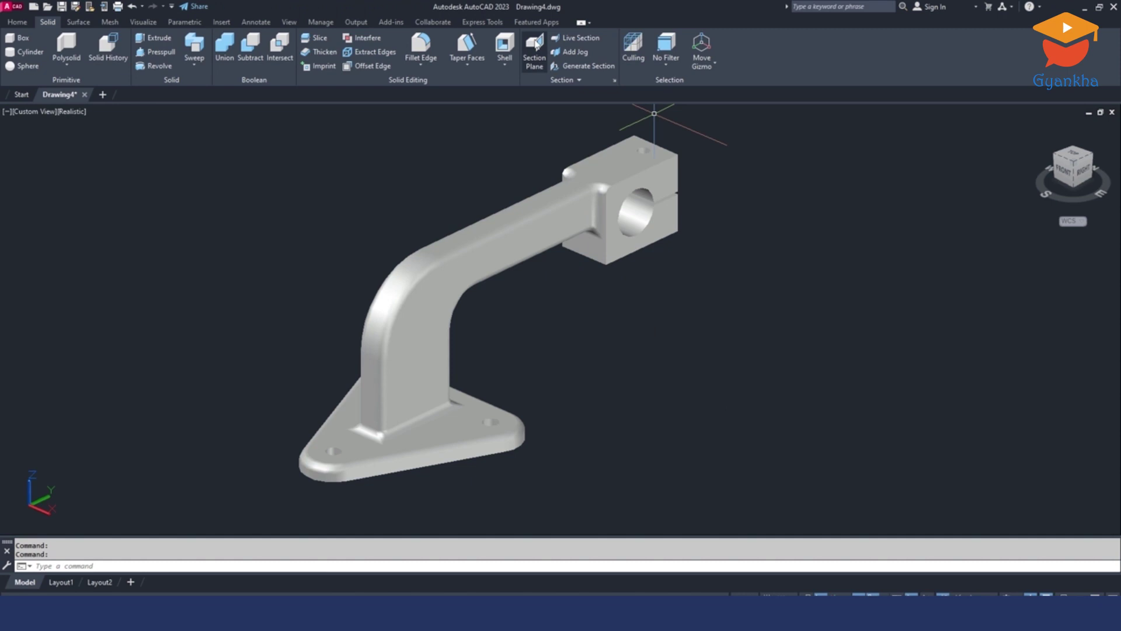
In Layout1, create a base drawing view from model space and place it above the ELEVATION VIEW label.
click(60, 583)
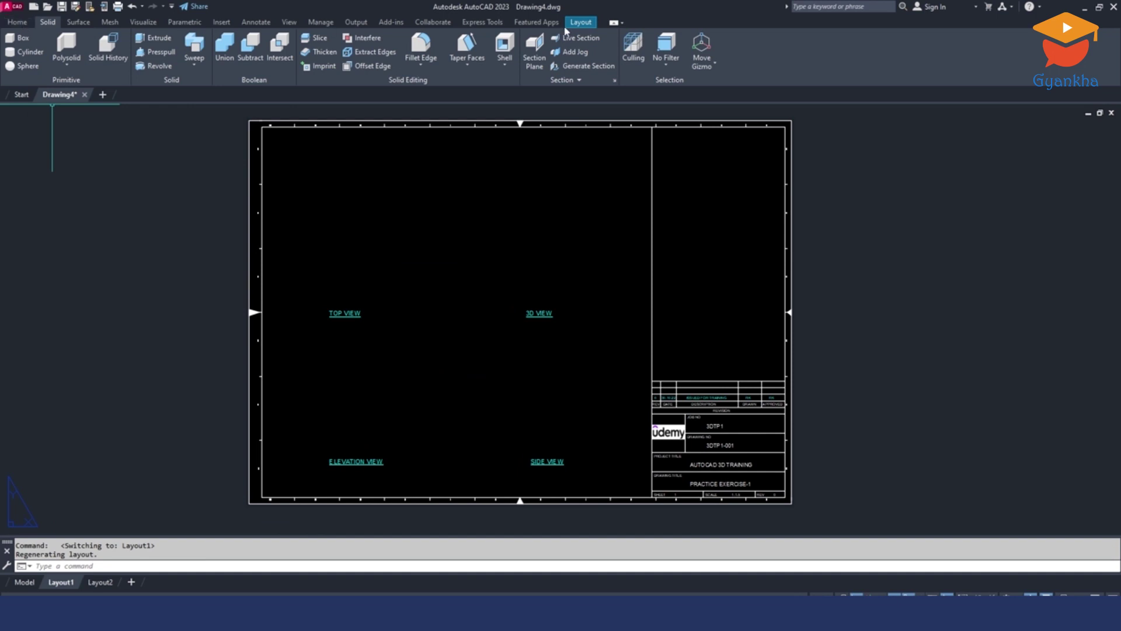
click(585, 24)
click(168, 64)
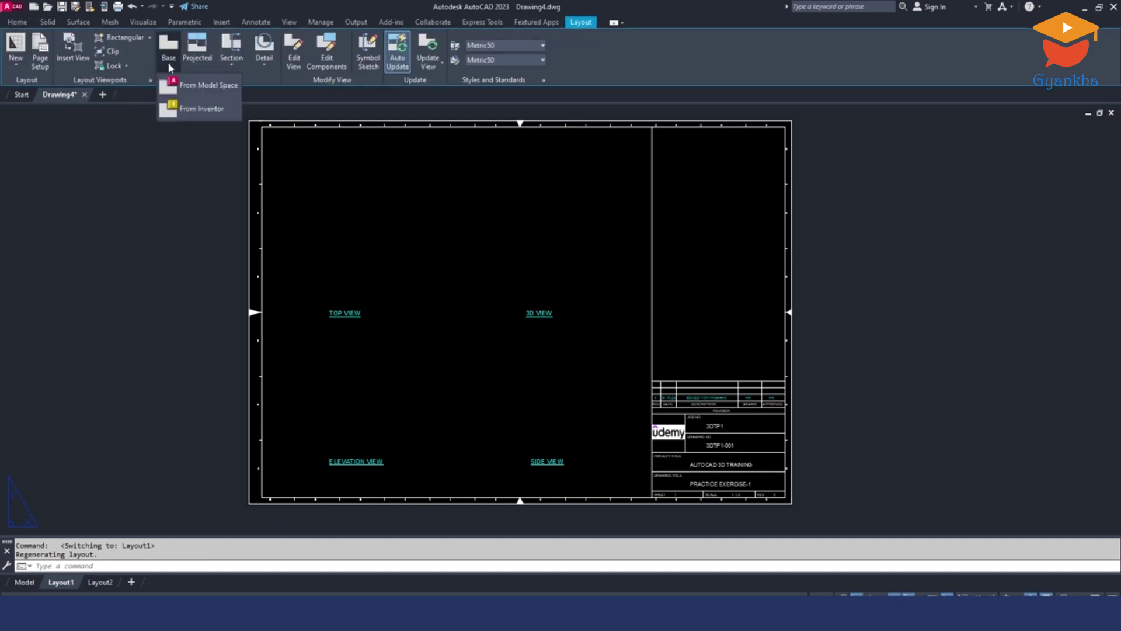
click(181, 83)
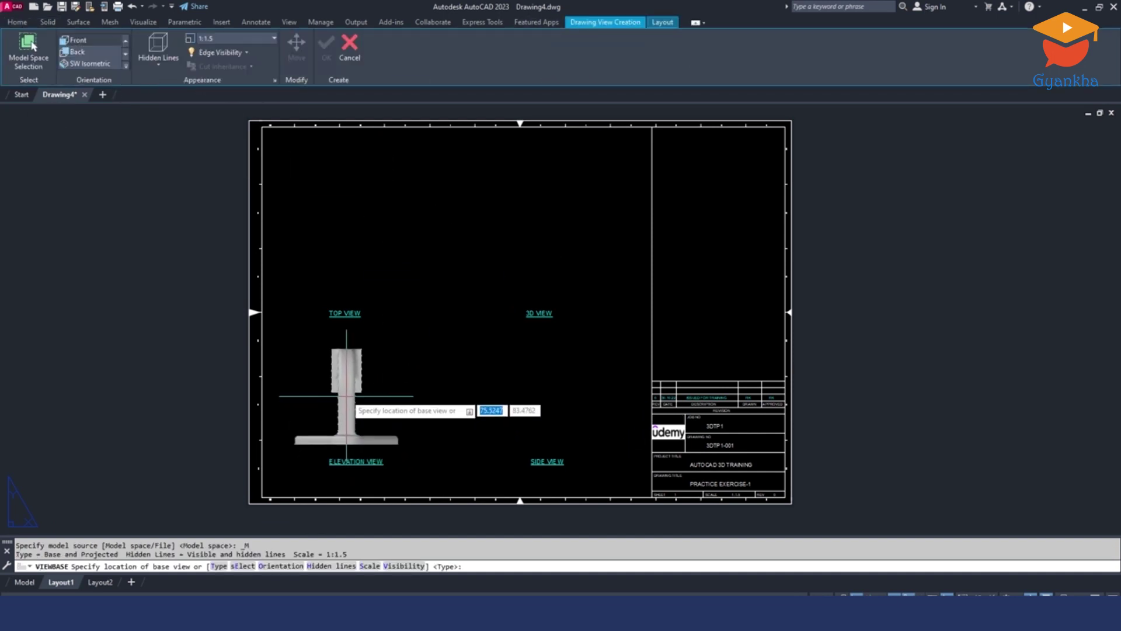
click(348, 392)
key(Return)
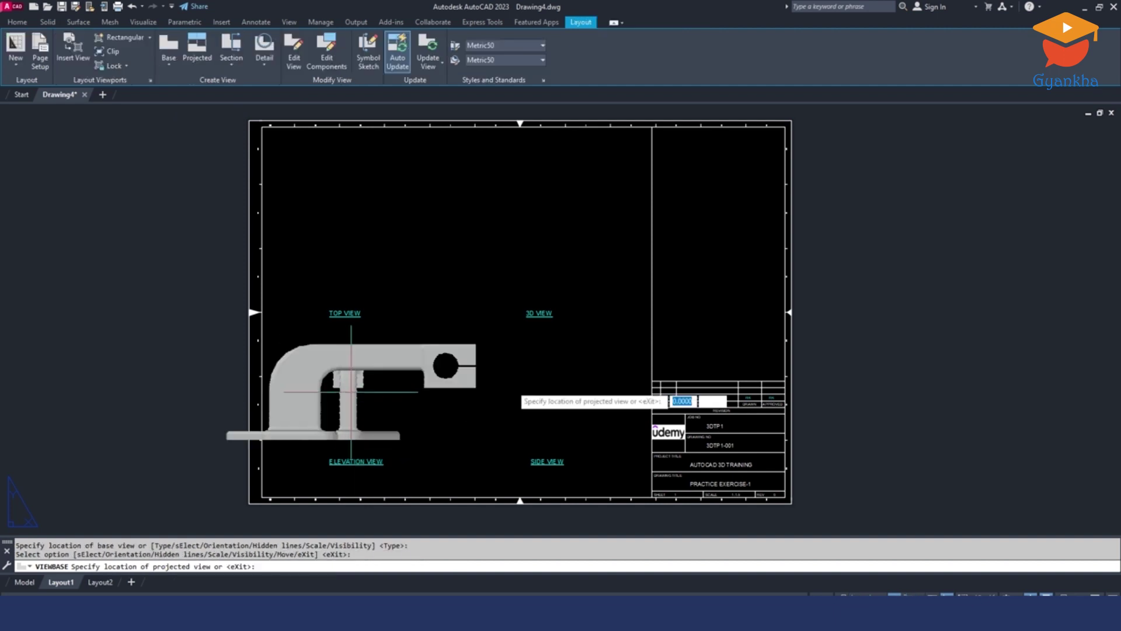
Project the side, top and isometric views from the elevation view, placing each near its label, and finish the view creation.
click(539, 380)
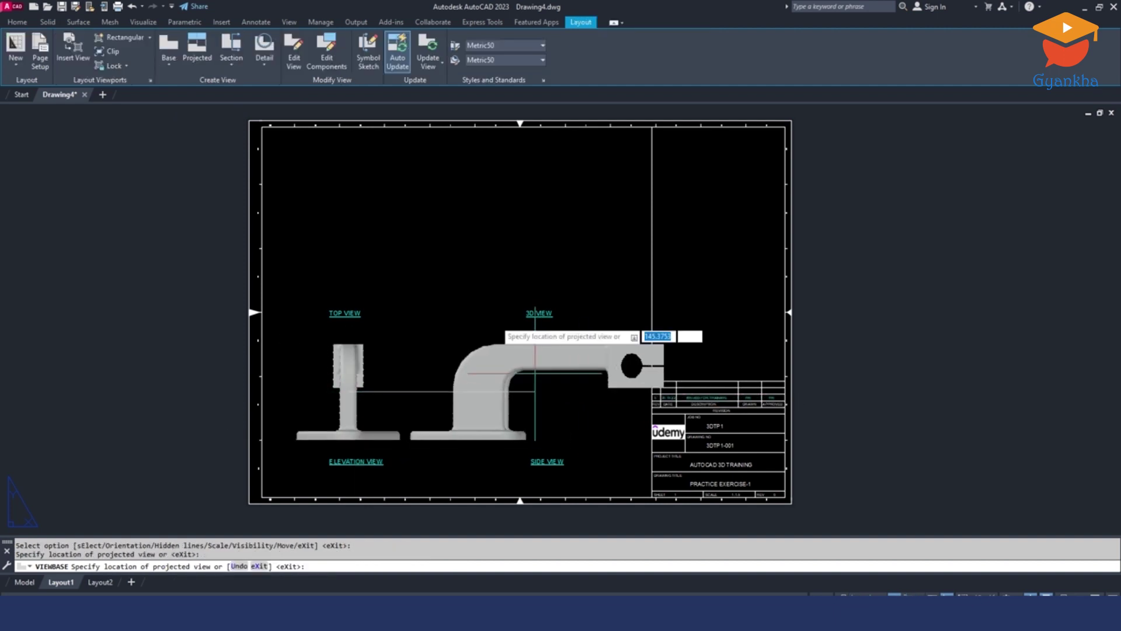
click(358, 177)
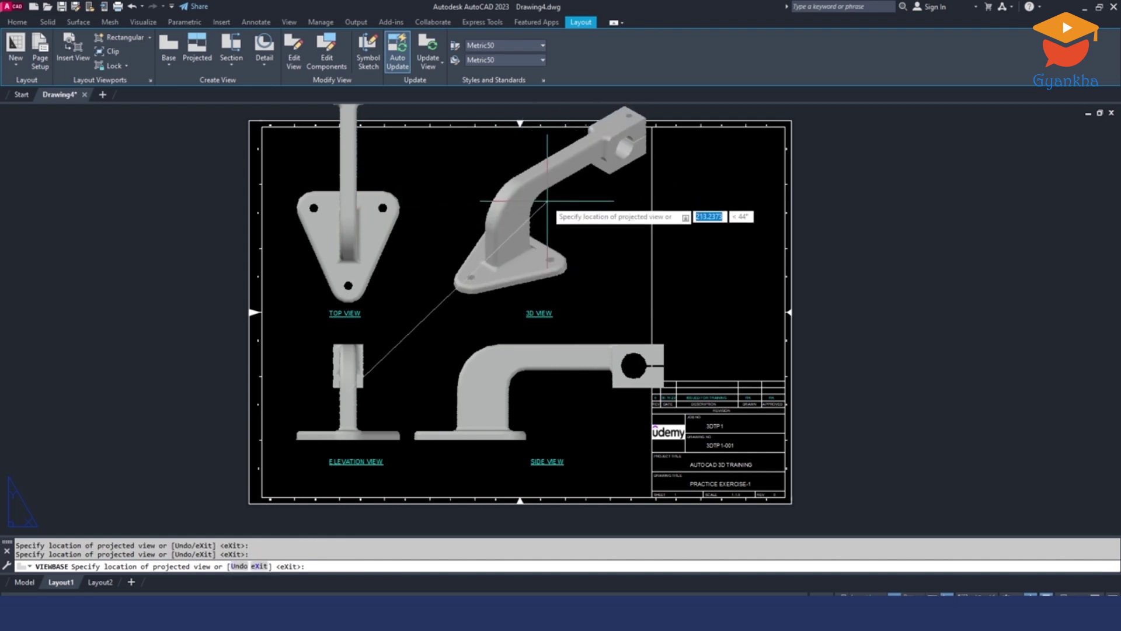
click(547, 201)
key(Return)
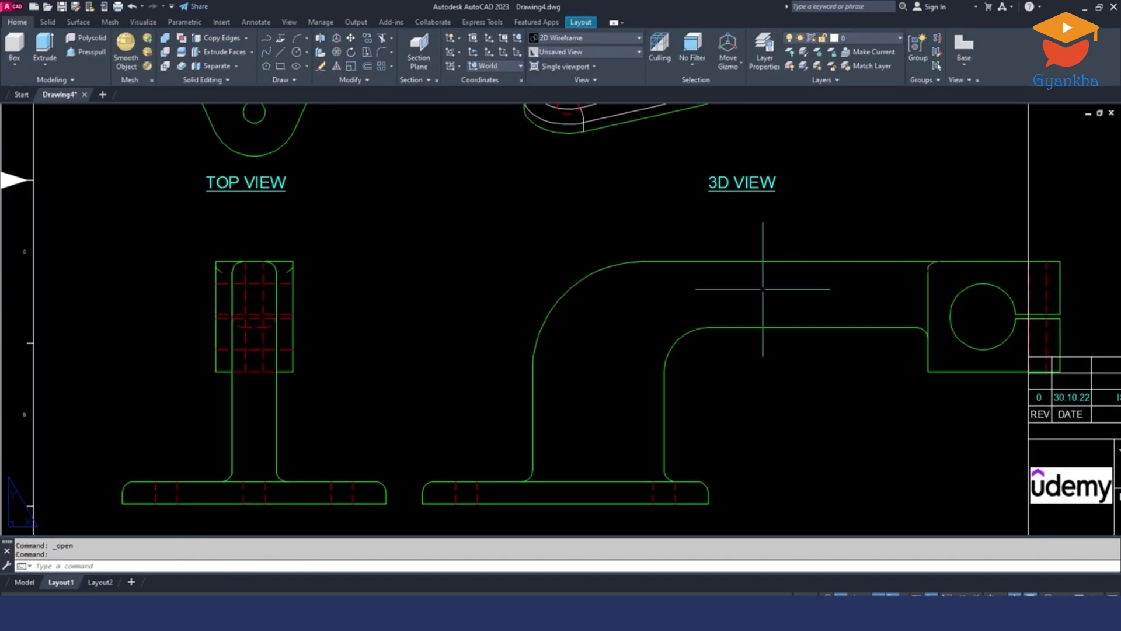
Check the placed views on the sheet and the scale in the title block of the PRACTICE EXERCISE-20 PDF, then return to AutoCAD.
scroll(548, 344, down, 4)
scroll(522, 333, up, 1)
scroll(522, 333, down, 3)
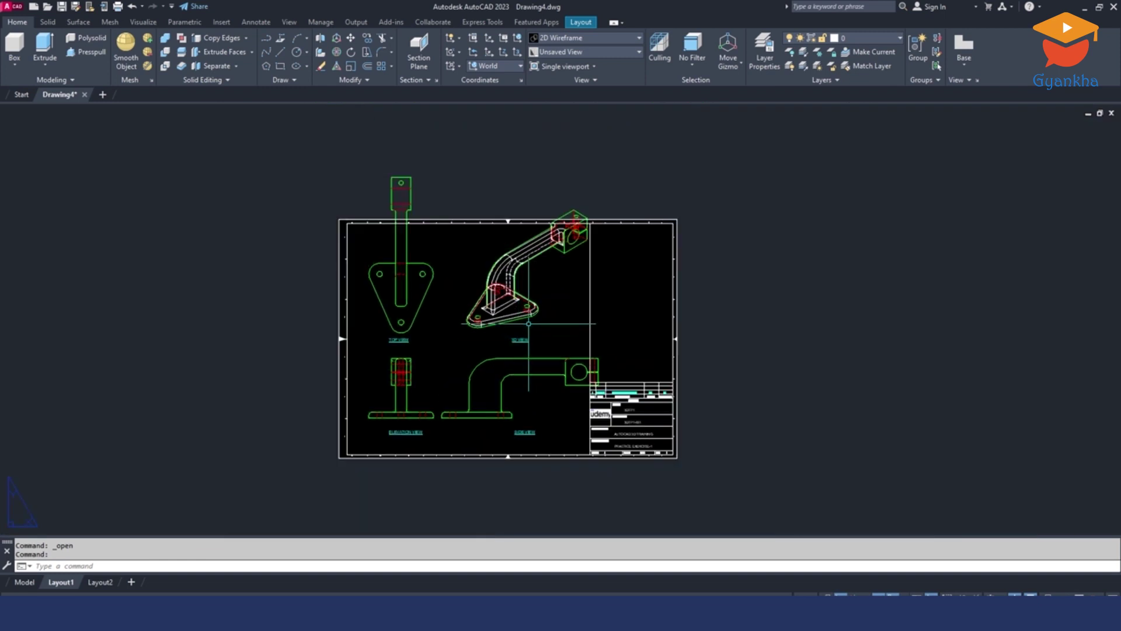
click(330, 611)
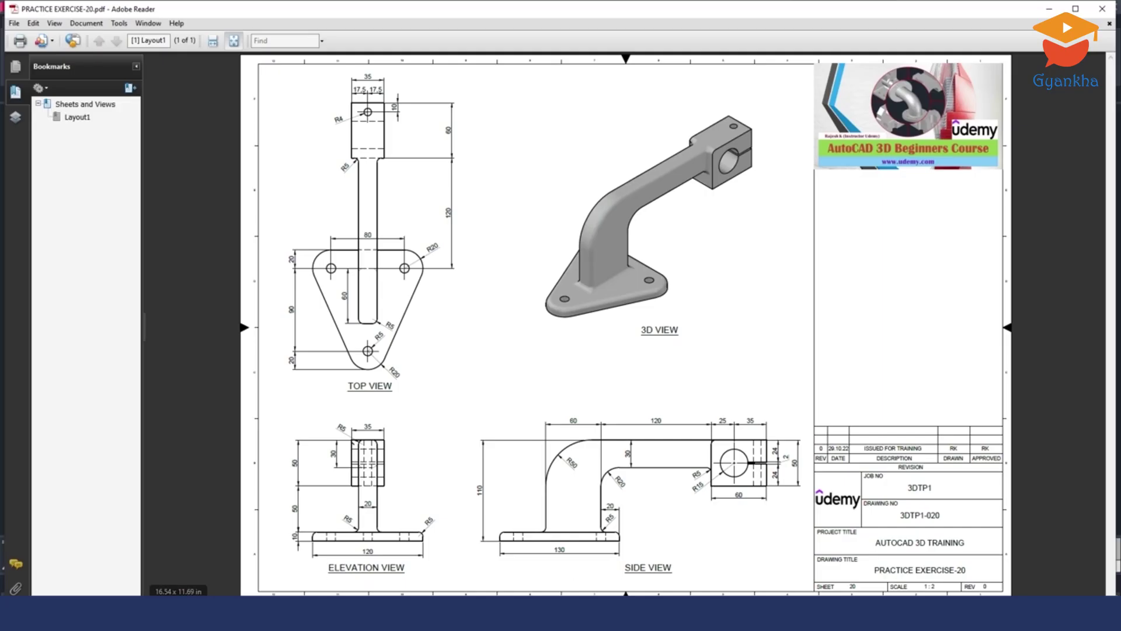
ctrl+scroll(944, 589, up, 1)
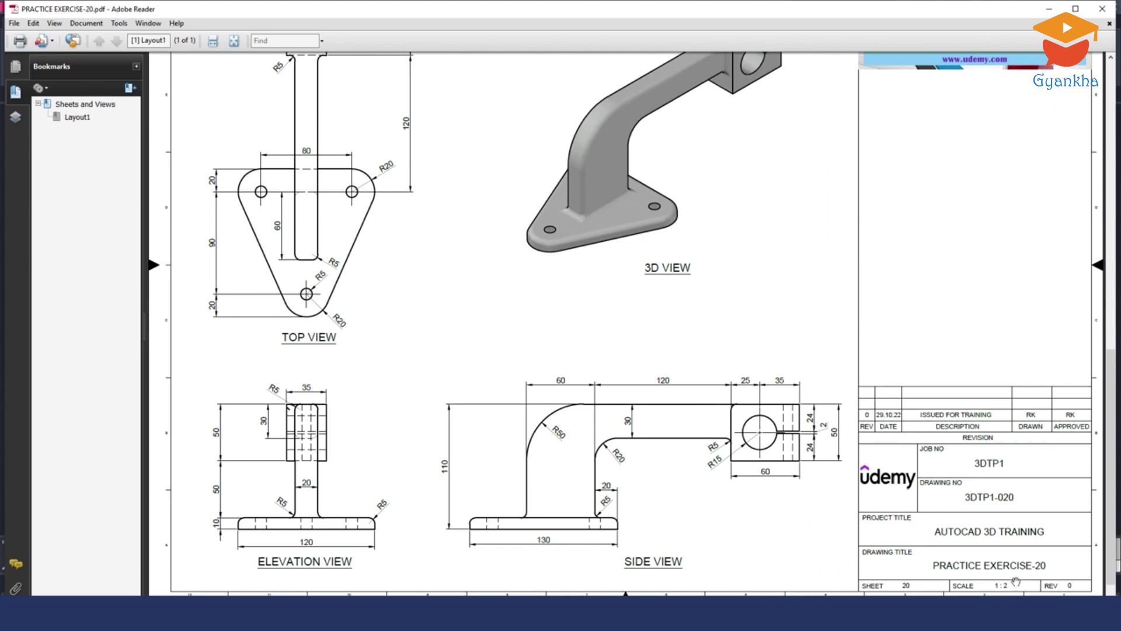
ctrl+scroll(1015, 593, up, 3)
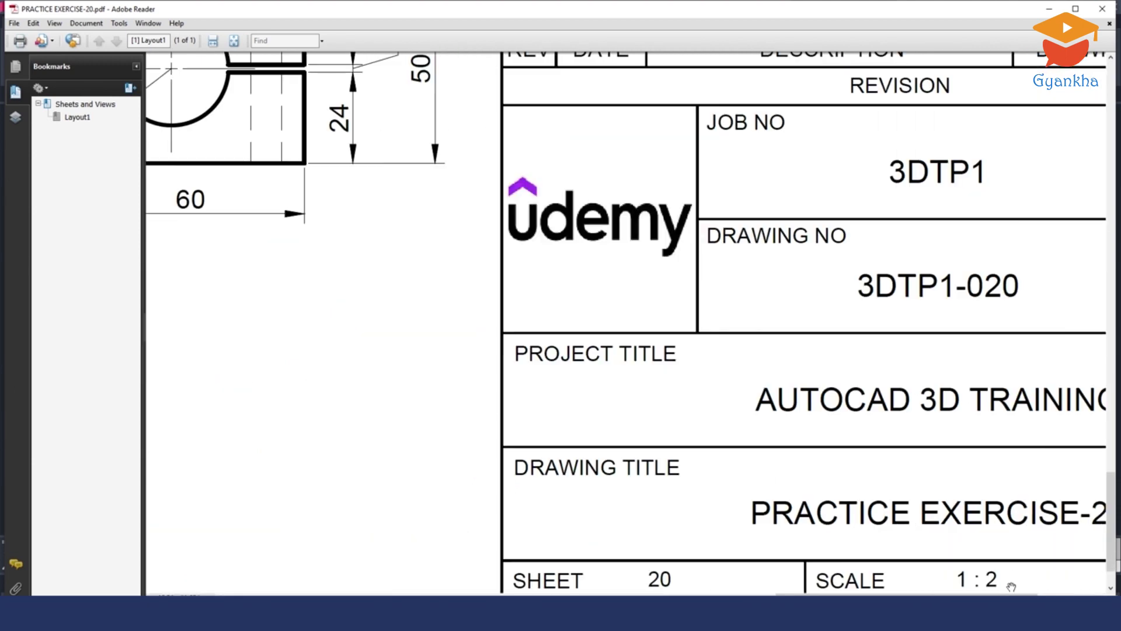
scroll(986, 584, down, 1)
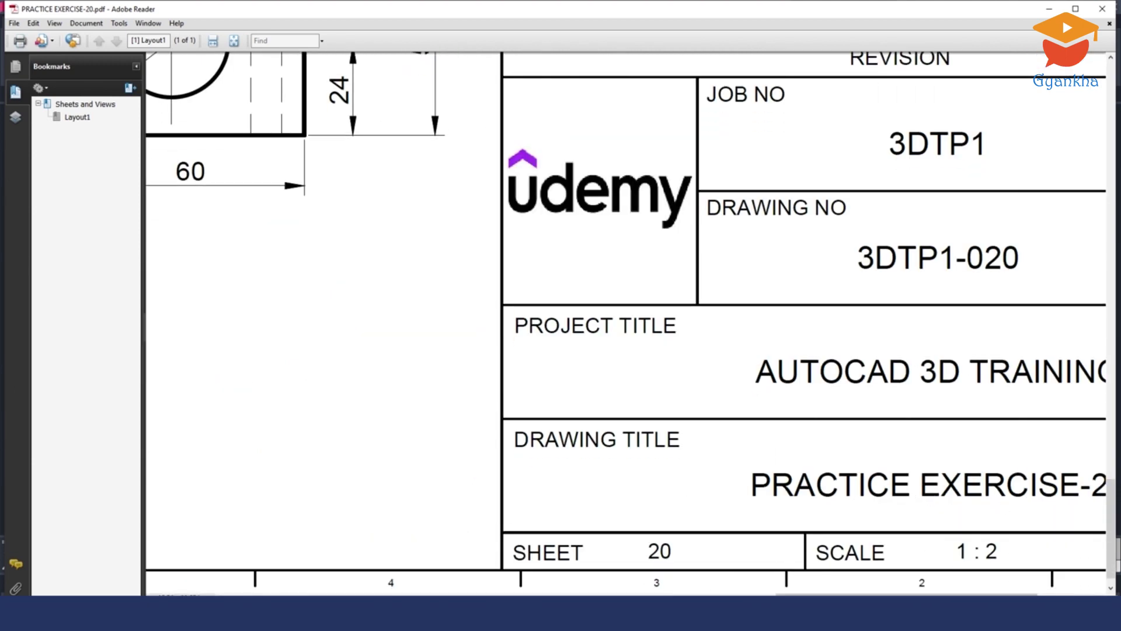
key(alt+Tab)
Set the scale of the base elevation view to 1:2.
scroll(441, 356, up, 4)
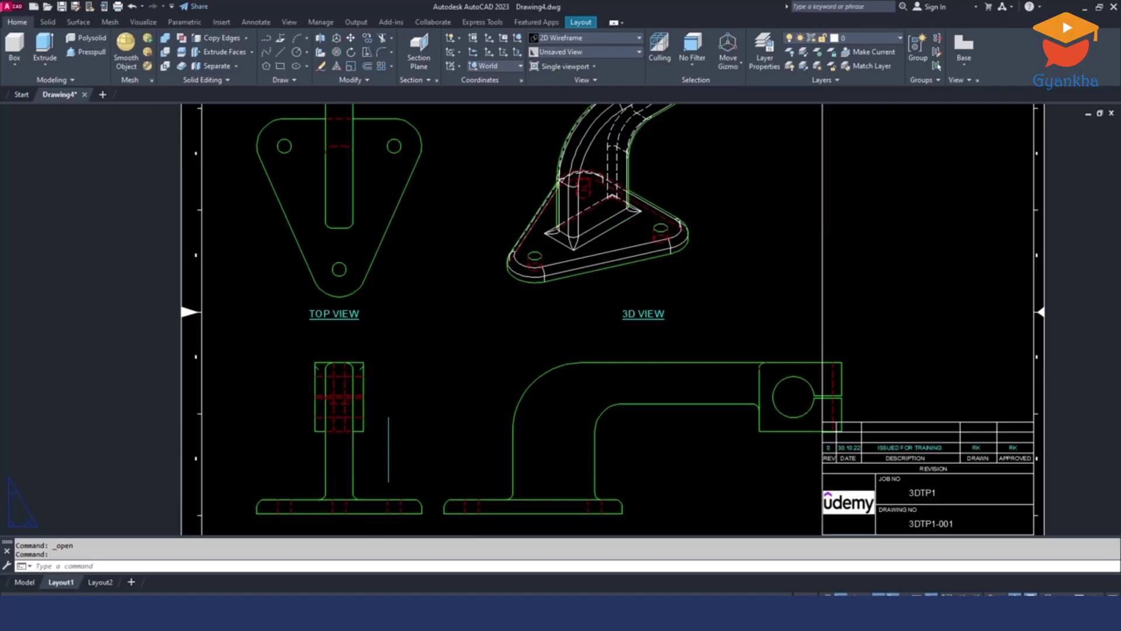
click(401, 393)
click(350, 438)
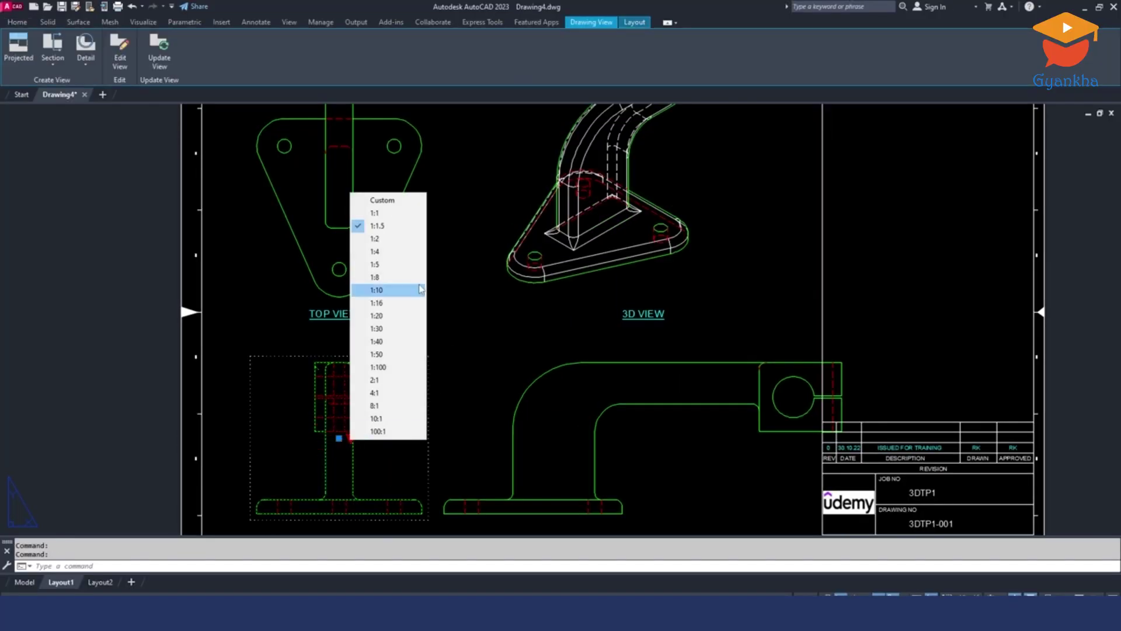
click(383, 239)
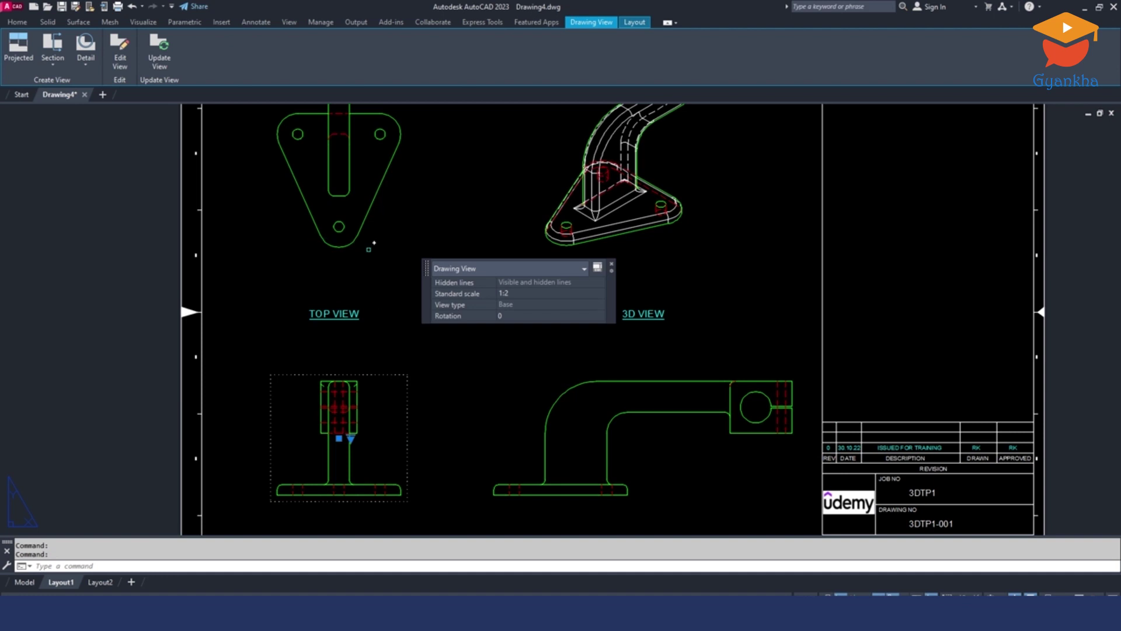
Move the elevation view straight down to sit just above the ELEVATION VIEW label, carrying the aligned side view along.
scroll(400, 338, down, 3)
scroll(396, 387, up, 4)
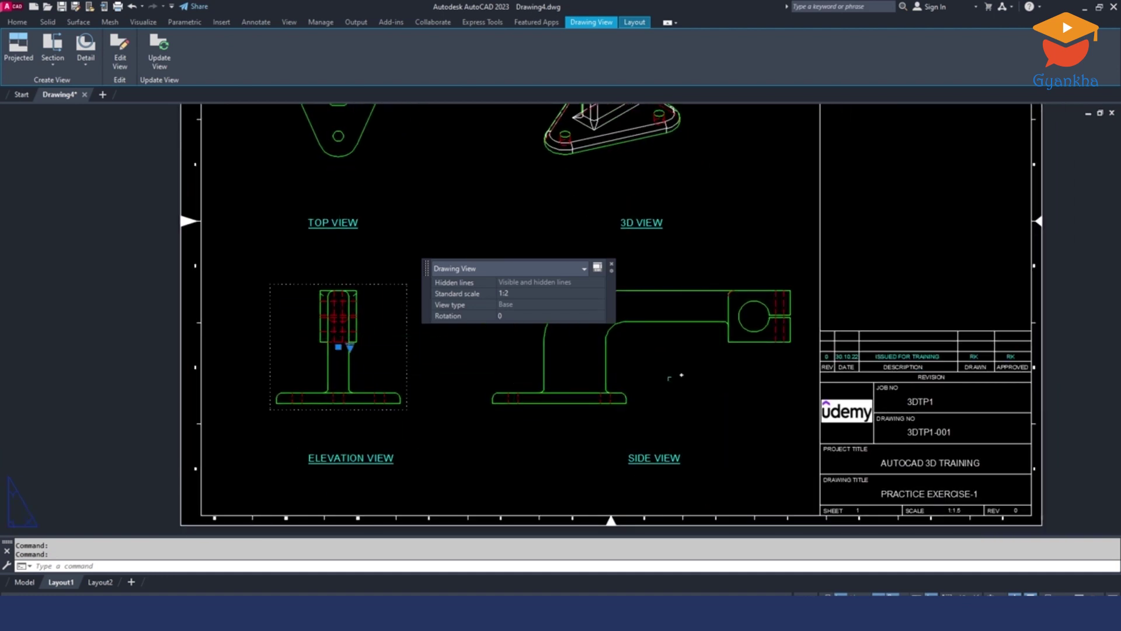
click(26, 24)
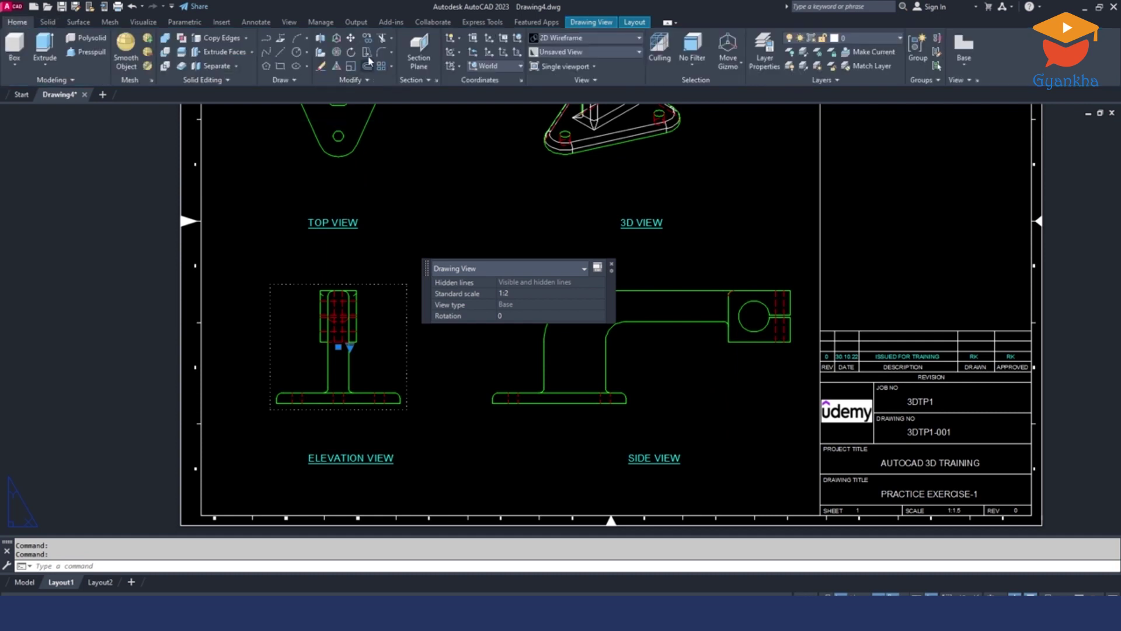
click(350, 39)
click(500, 316)
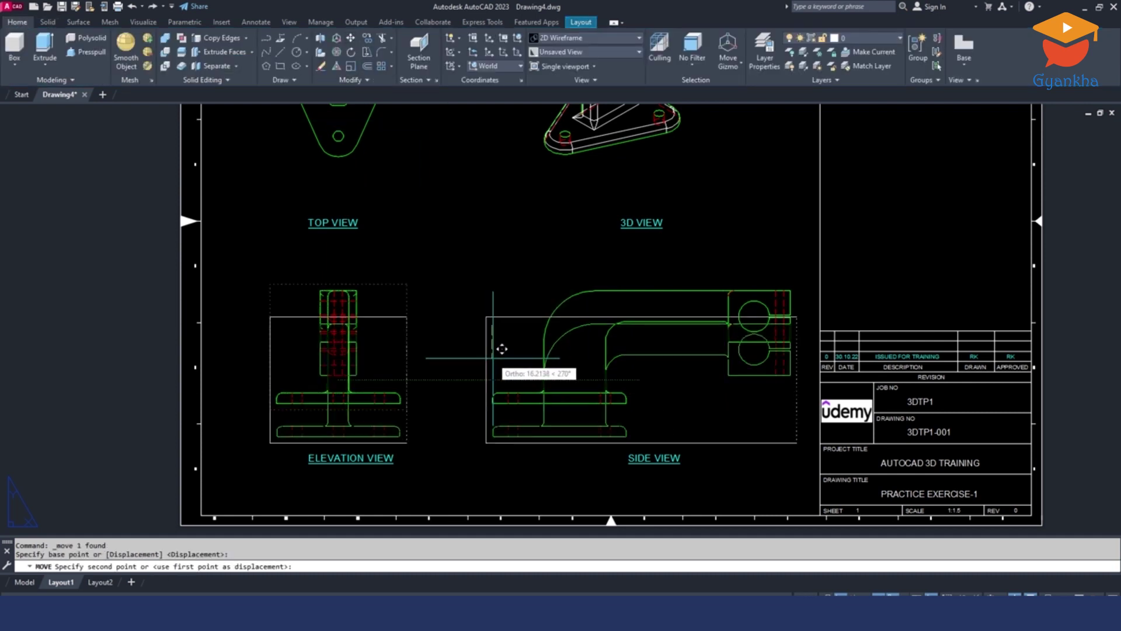
click(501, 354)
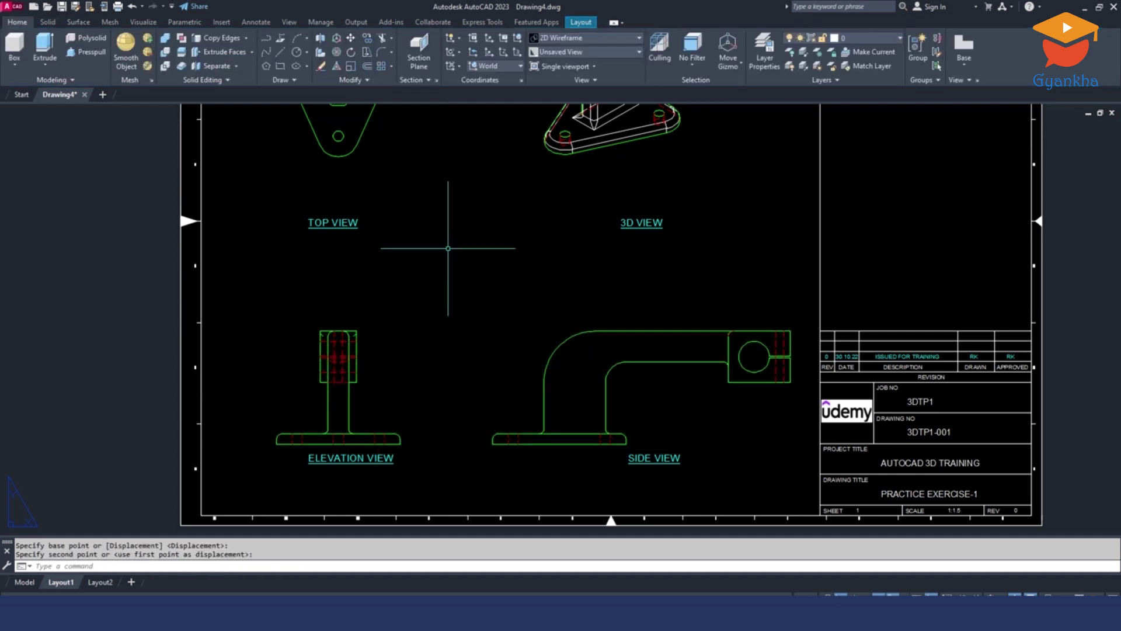
Move the top view vertically so that it fits just inside the upper sheet border, aligned above the elevation view.
scroll(457, 399, down, 3)
click(442, 282)
click(389, 303)
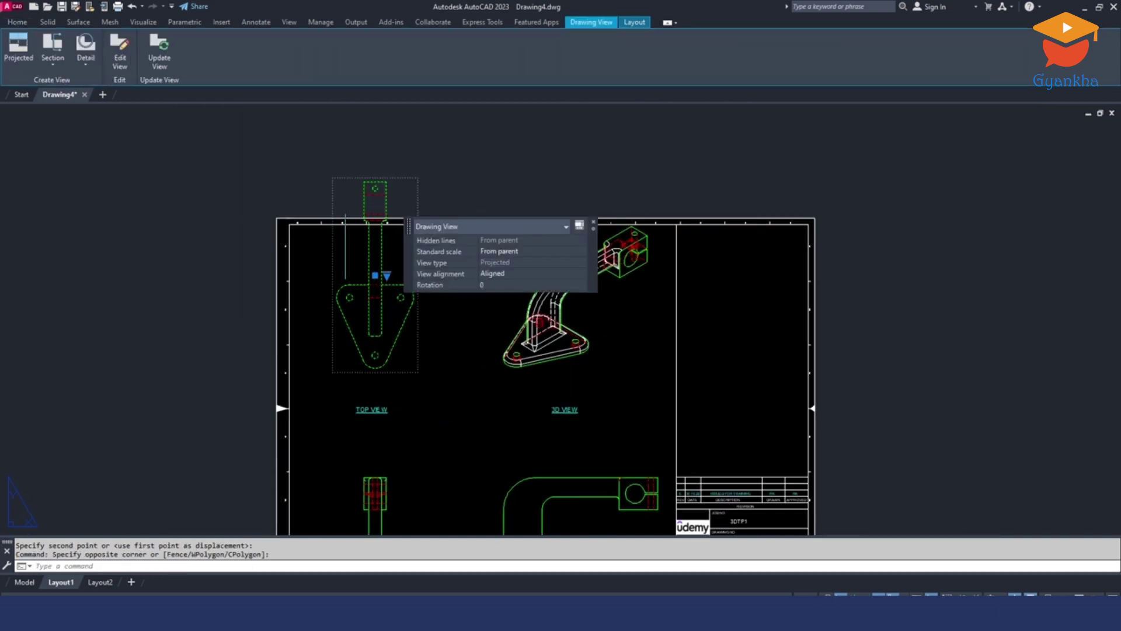
click(375, 276)
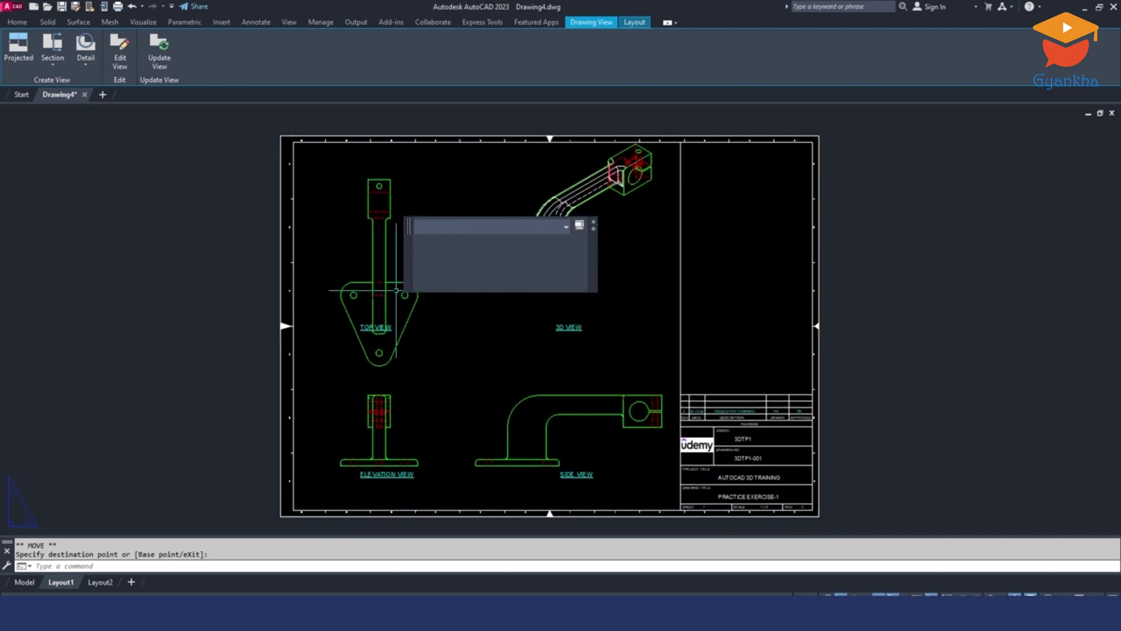
key(Escape)
click(386, 277)
scroll(385, 278, up, 5)
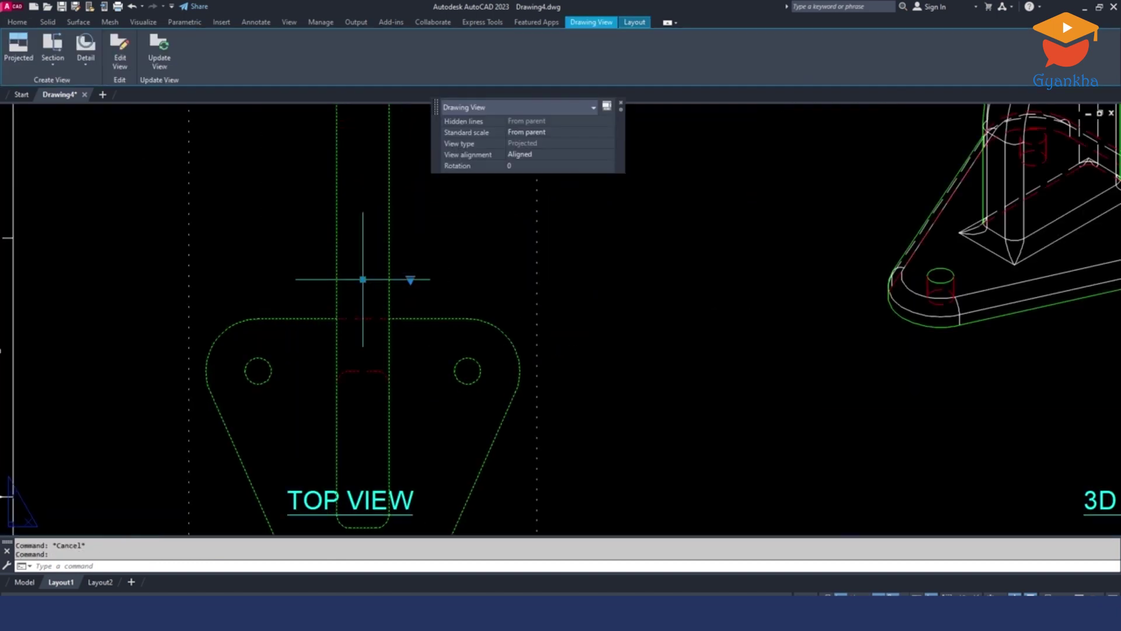
click(362, 279)
scroll(370, 199, down, 5)
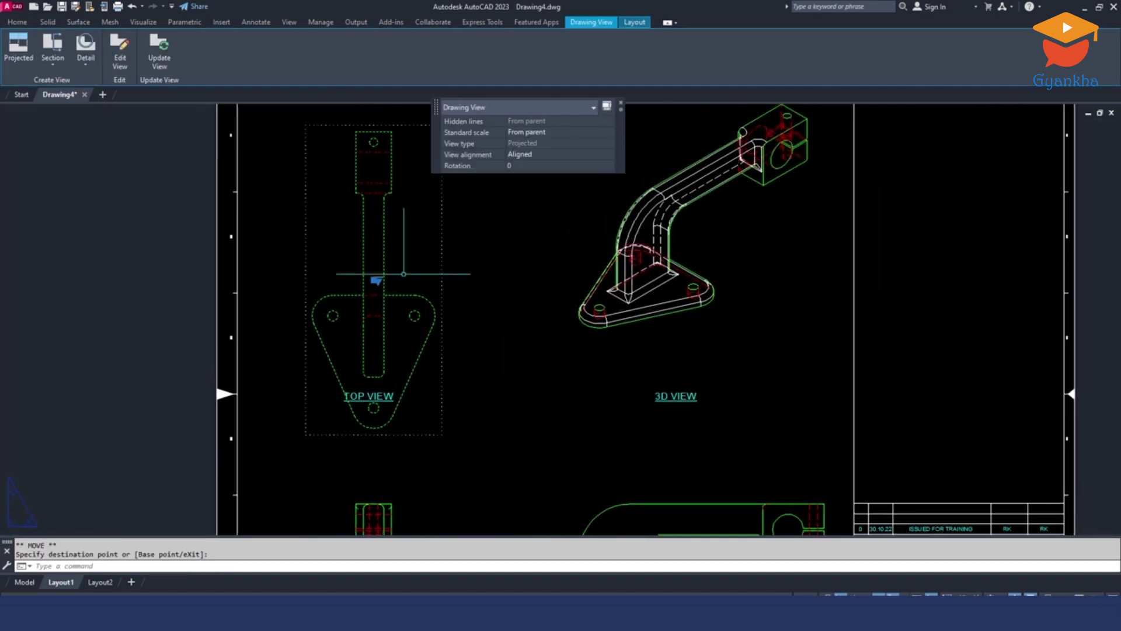
scroll(404, 274, down, 5)
key(Escape)
Move the TOP VIEW label straight down to just below the triangular base in the top view.
click(325, 316)
click(488, 372)
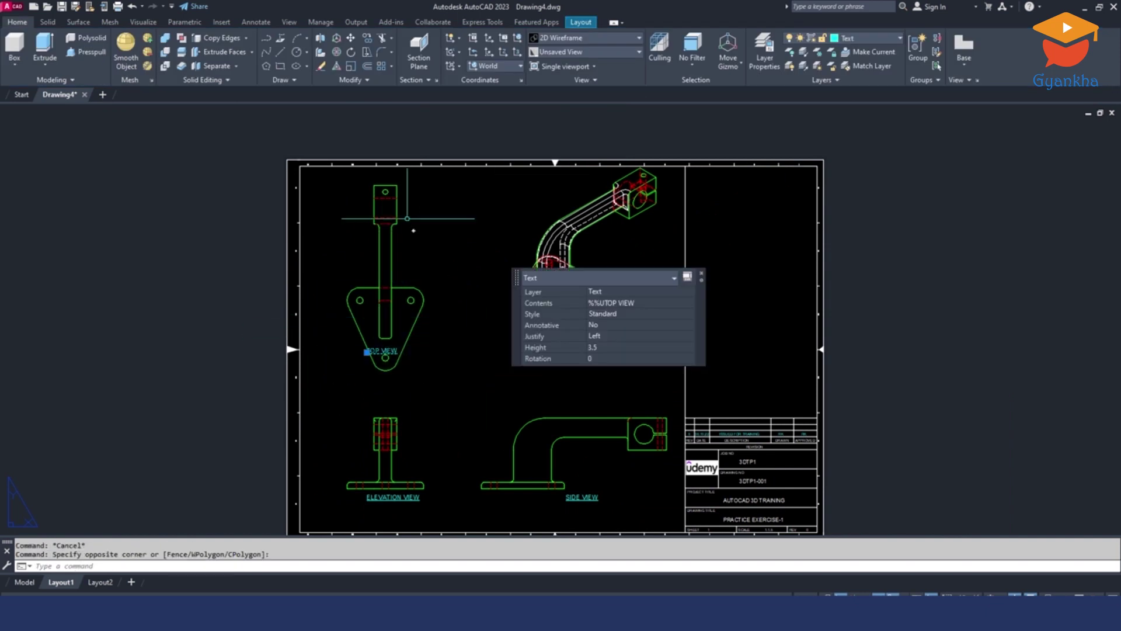
click(351, 40)
click(459, 354)
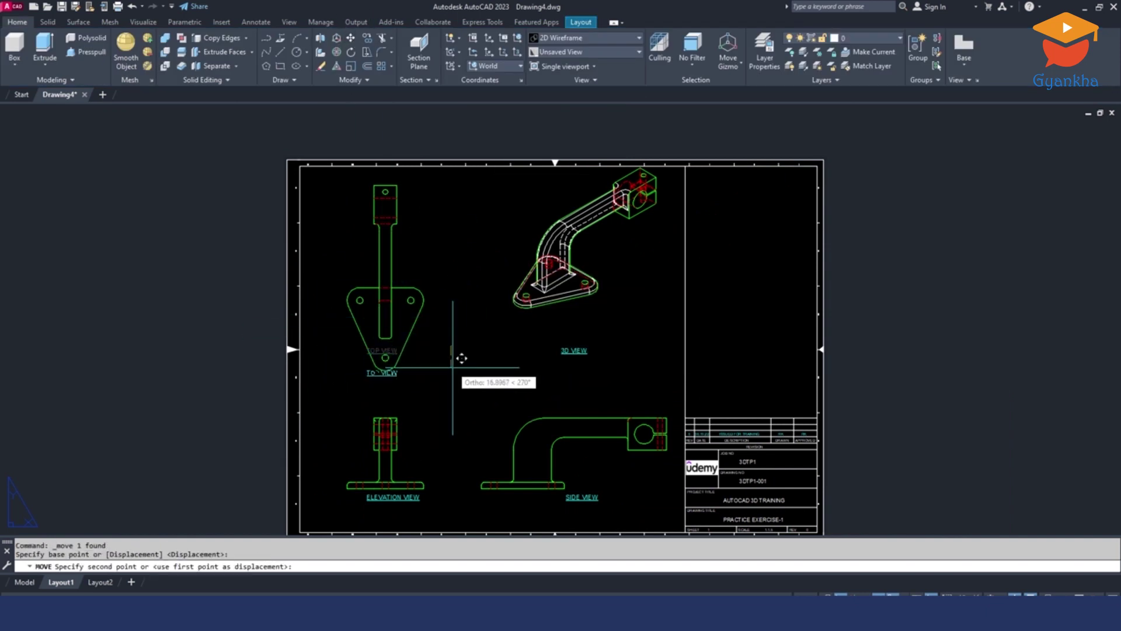
click(458, 379)
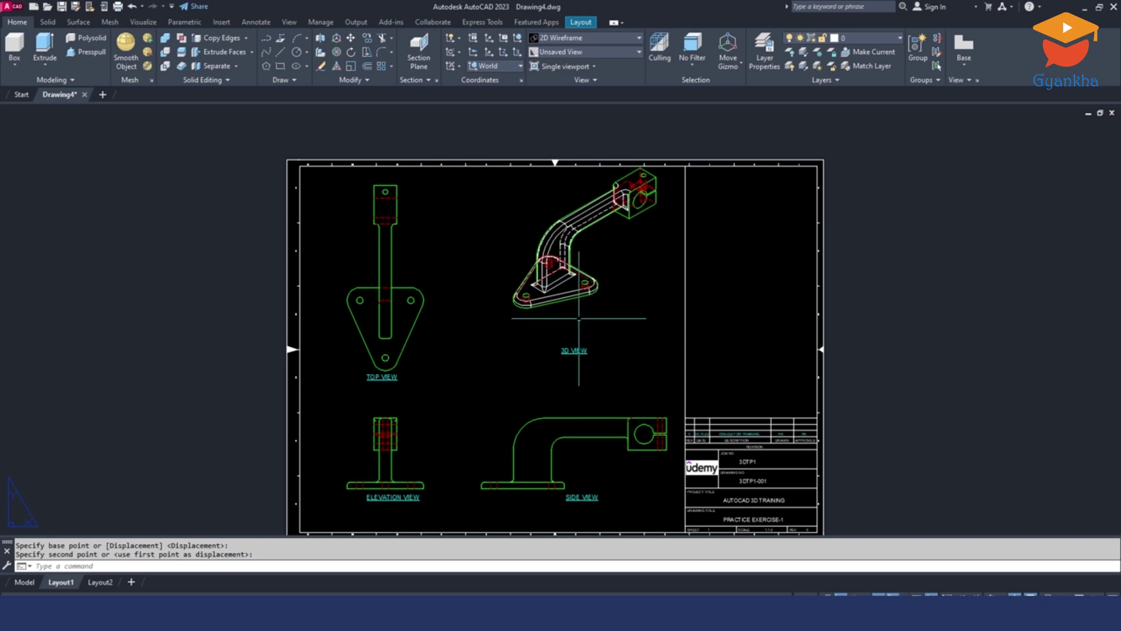
Move the isometric view slightly straight down, away from the upper sheet border, and clear the selection.
click(581, 285)
scroll(563, 251, up, 4)
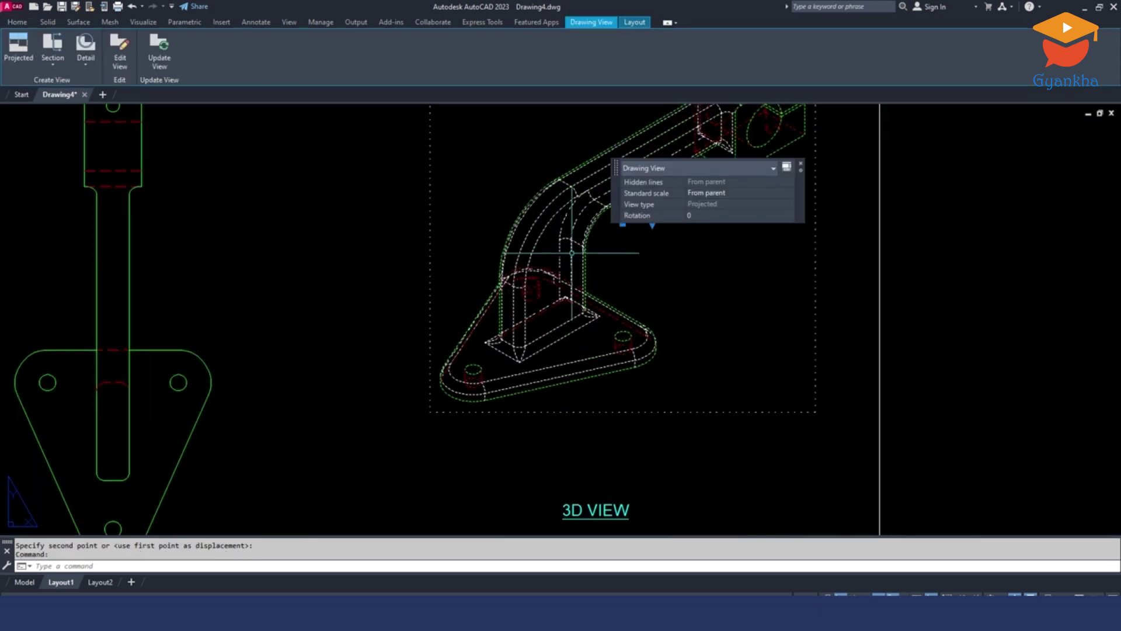
middle_drag(618, 241, 529, 260)
click(534, 243)
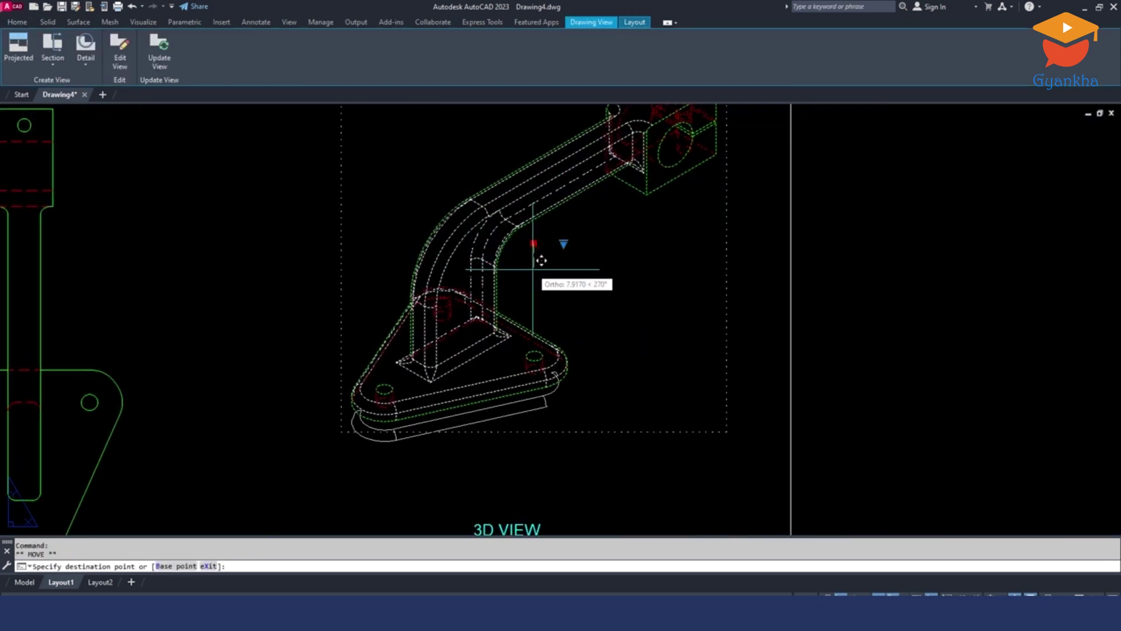
scroll(538, 270, down, 3)
key(Escape)
key(Escape)
Move the 3D VIEW label straight up to sit closer beneath the isometric view.
click(570, 417)
click(507, 443)
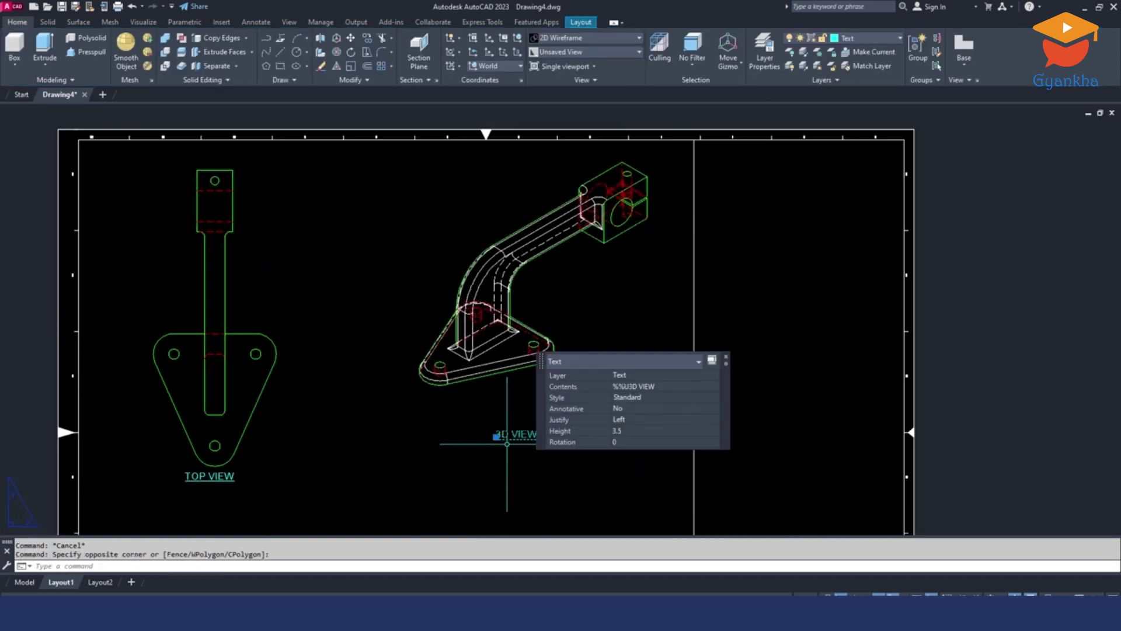
click(351, 38)
click(577, 382)
key(Escape)
Review the arranged layout sheet and compare it with the full PRACTICE EXERCISE-20 drawing in Adobe Reader.
scroll(516, 290, down, 3)
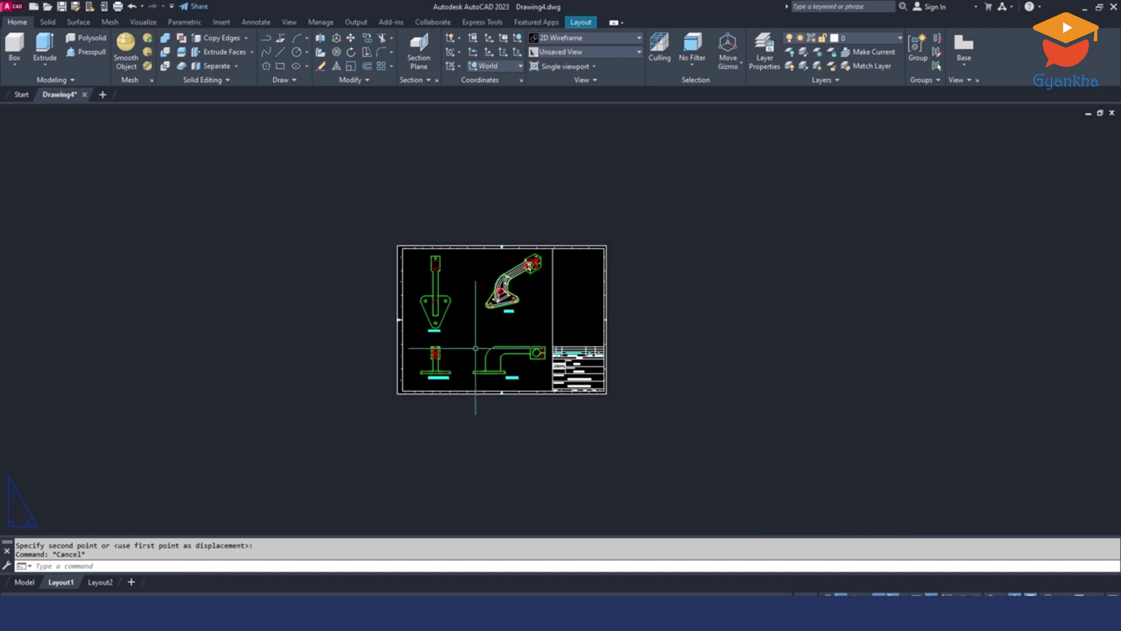
scroll(468, 371, up, 2)
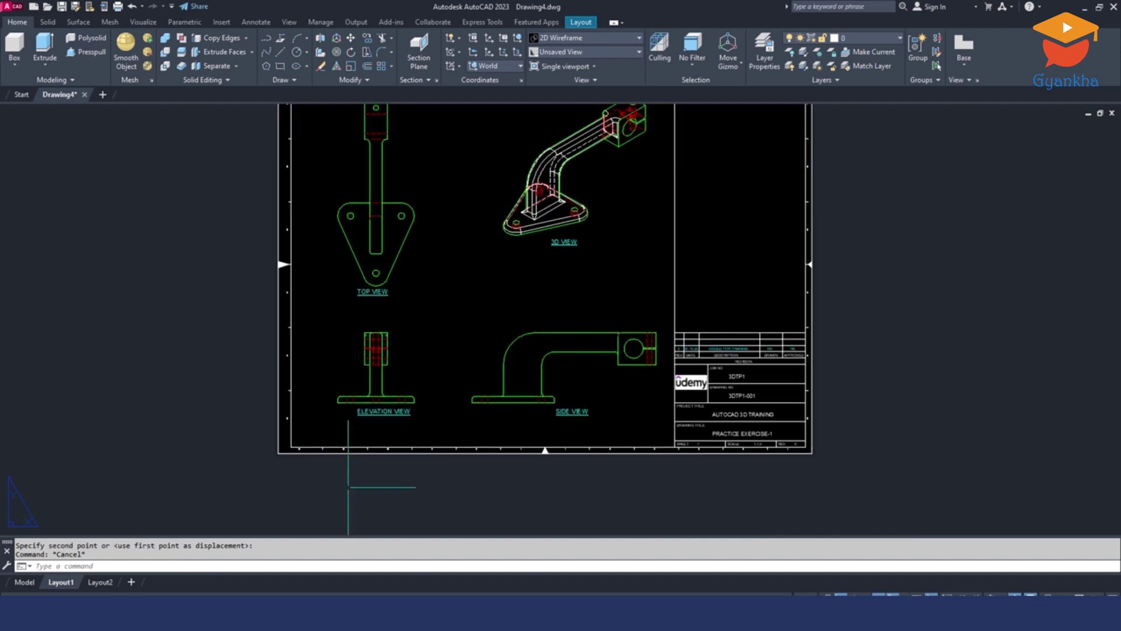
key(alt+Tab)
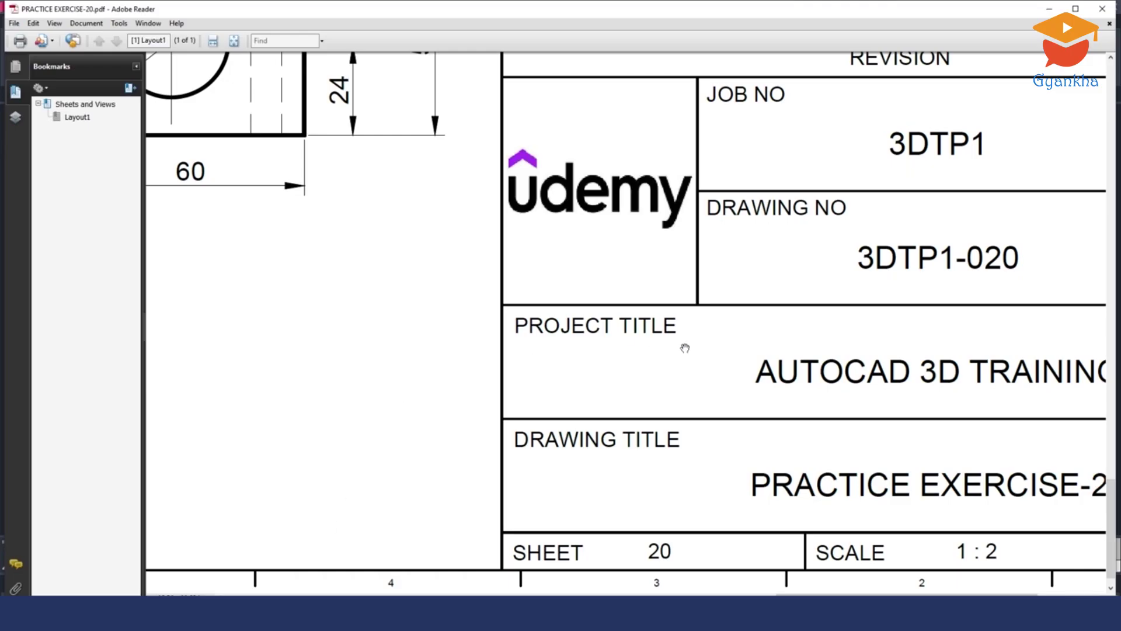
ctrl+scroll(751, 368, down, 5)
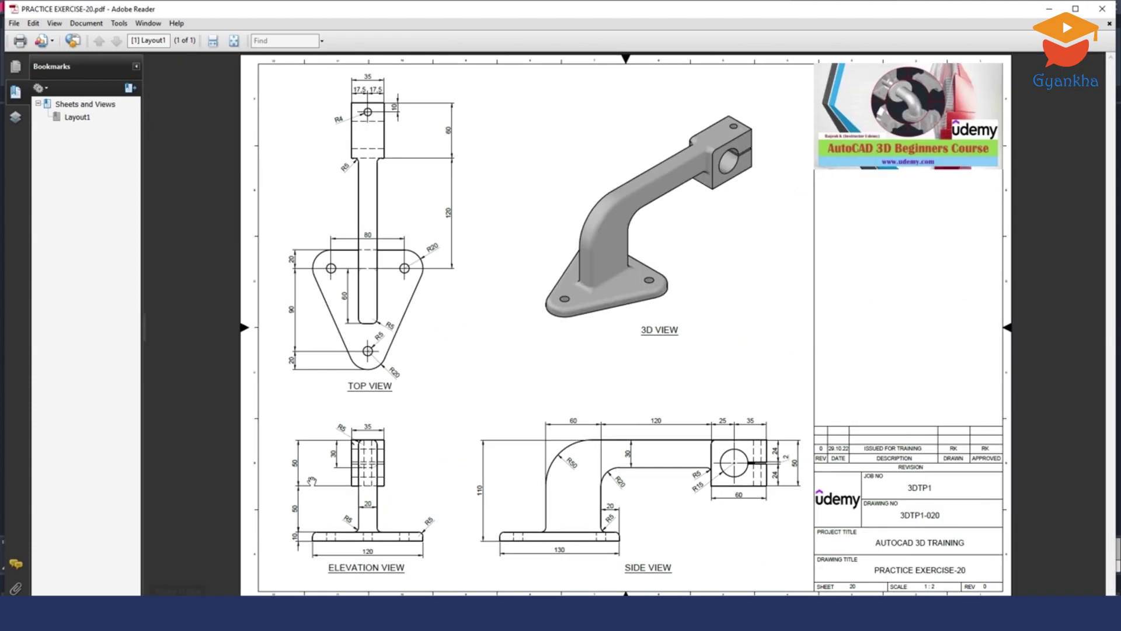